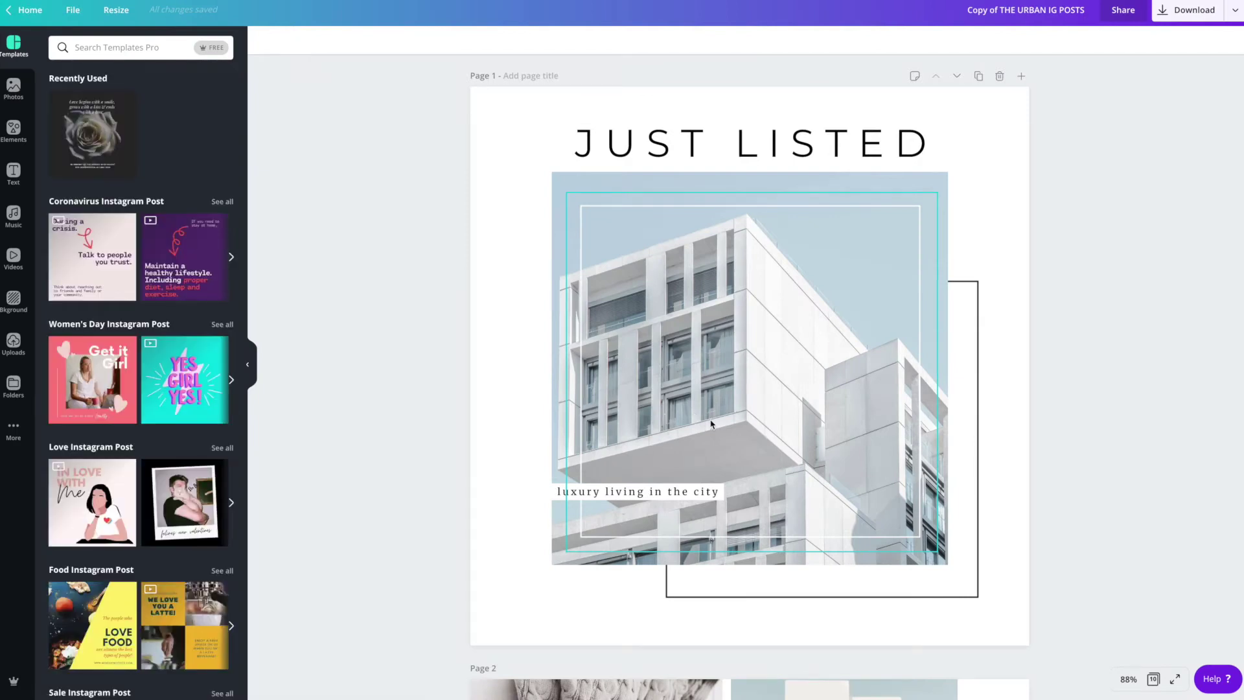
# Step: Look over the design's File options and close them without choosing anything
pyautogui.scroll(-5, 723, 427)
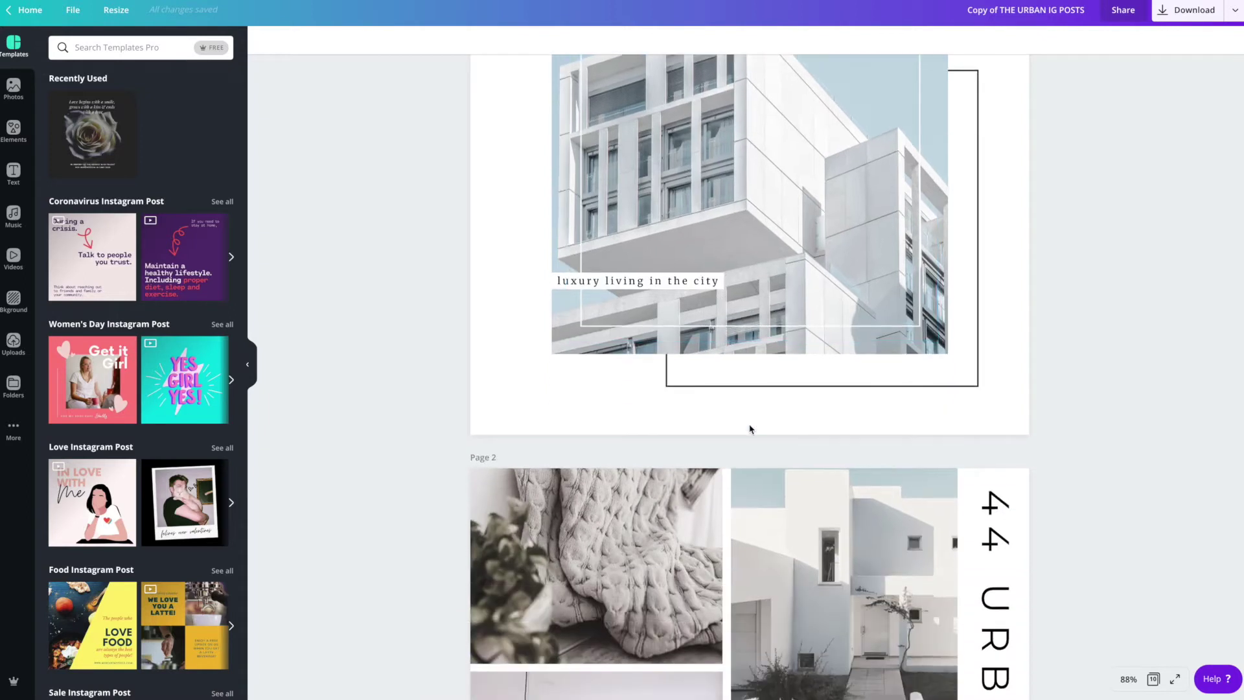
pyautogui.scroll(3, 749, 428)
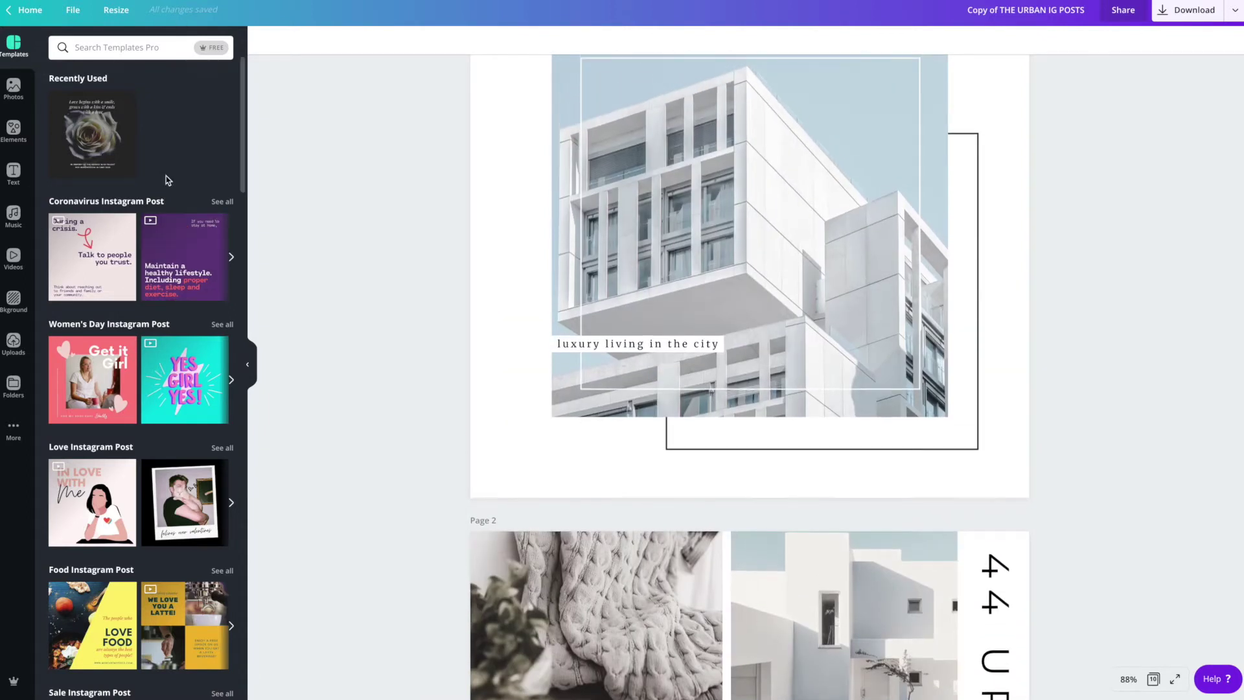
pyautogui.click(73, 10)
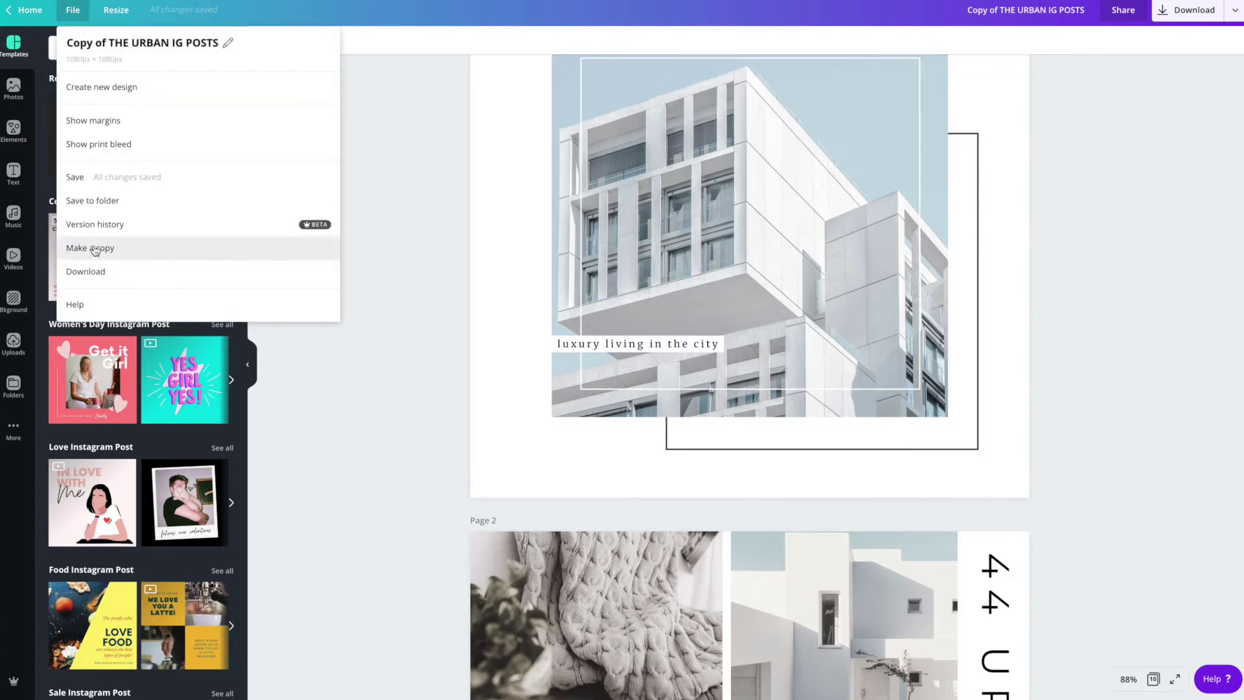
pyautogui.click(417, 250)
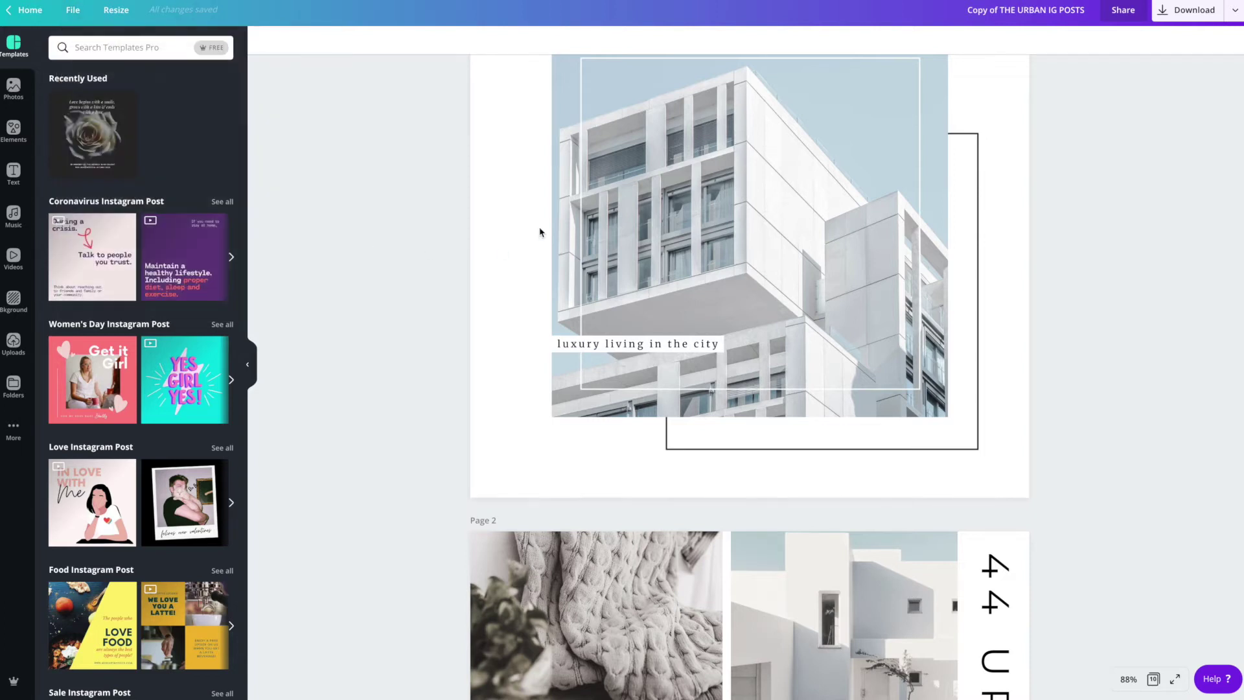
pyautogui.scroll(3, 544, 227)
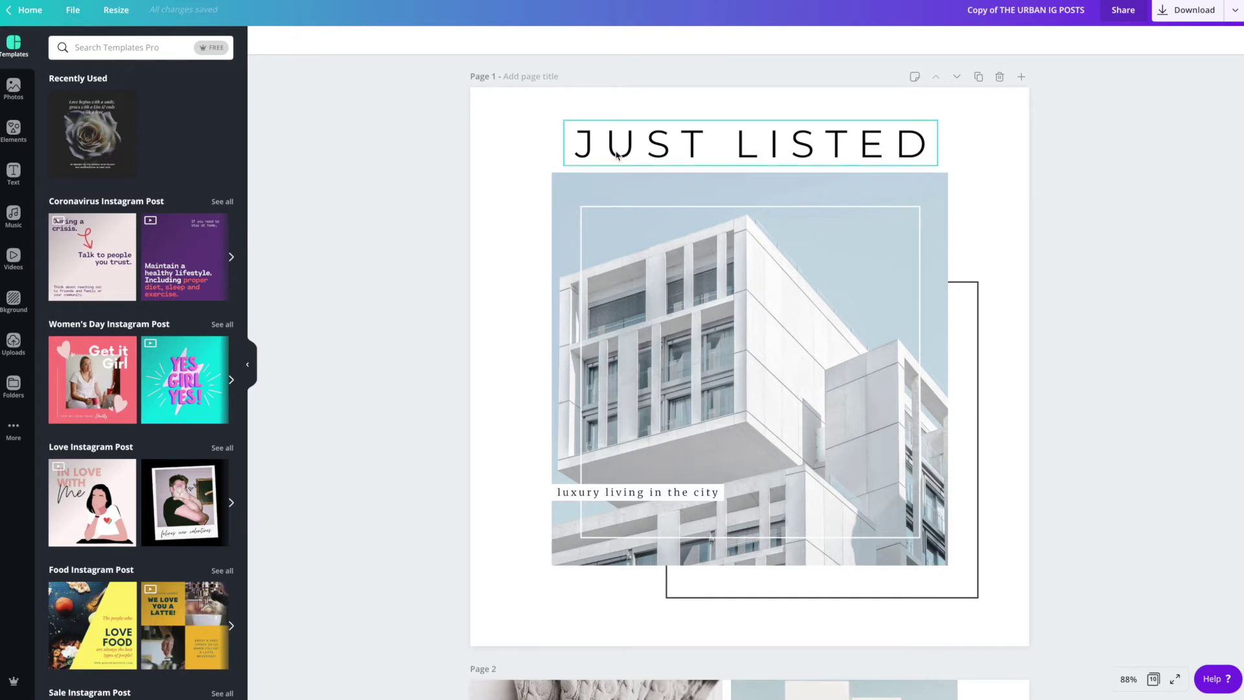
# Step: Scroll through the design's pages to review them
pyautogui.scroll(-9, 644, 172)
pyautogui.scroll(-15, 644, 172)
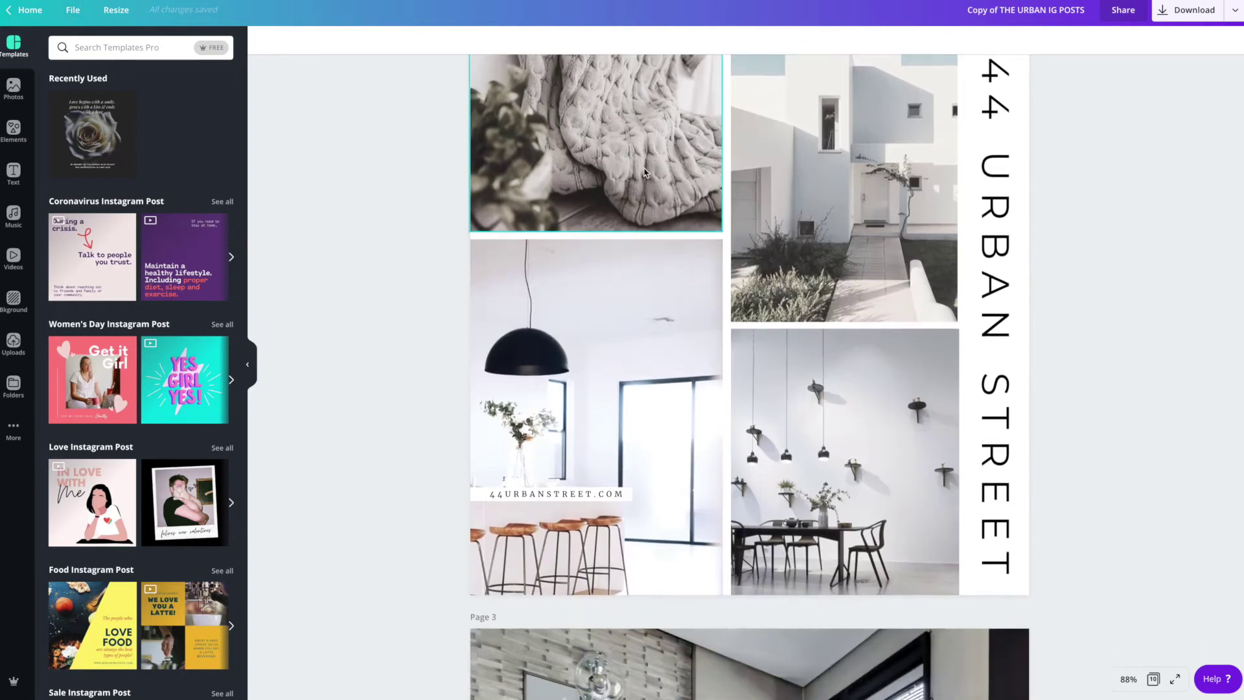
pyautogui.scroll(-20, 644, 173)
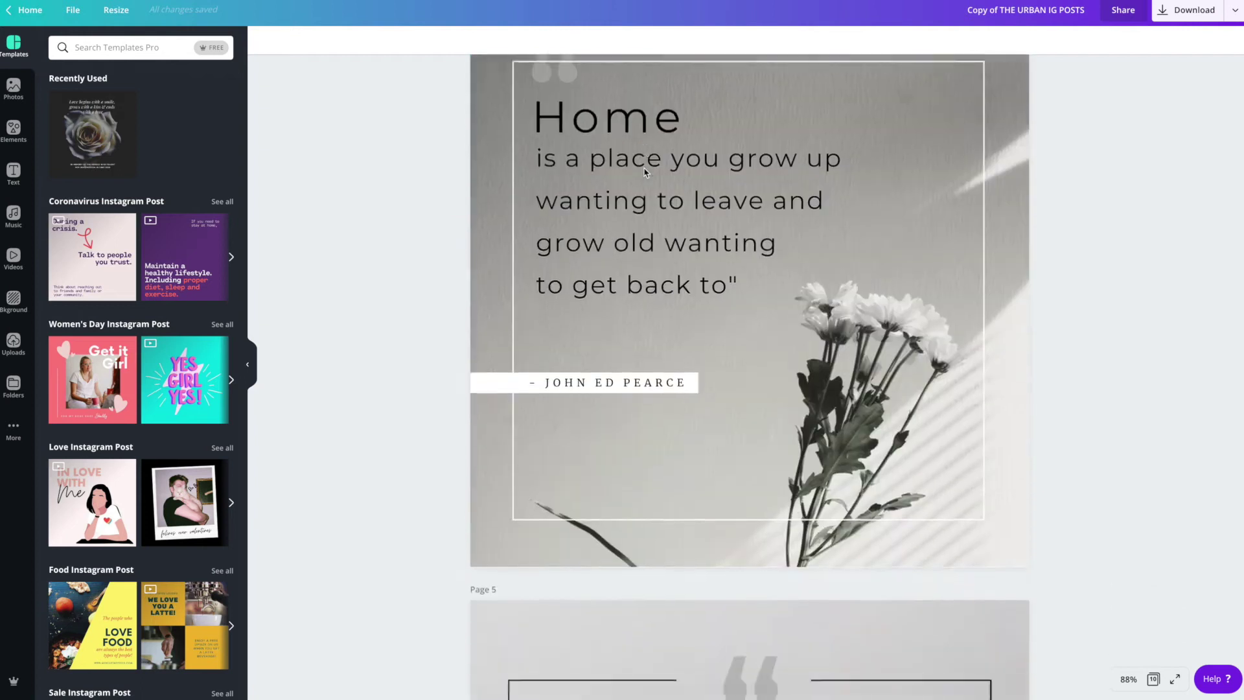
pyautogui.scroll(-14, 644, 172)
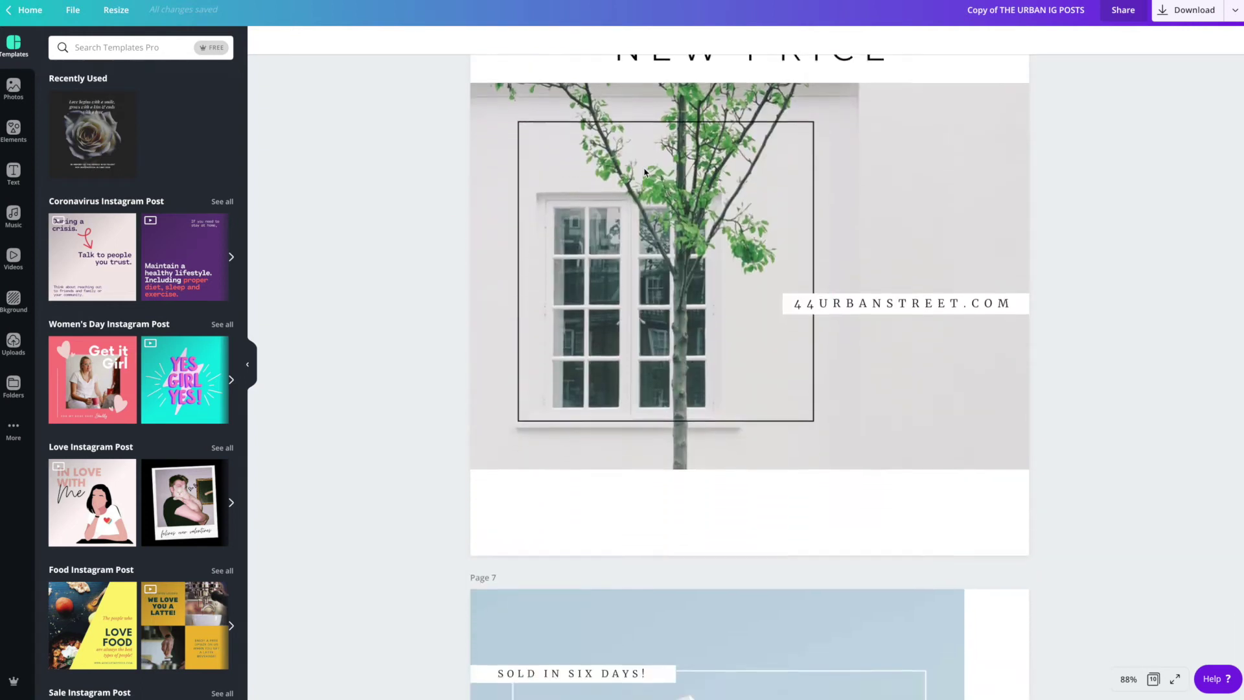
pyautogui.scroll(-17, 644, 172)
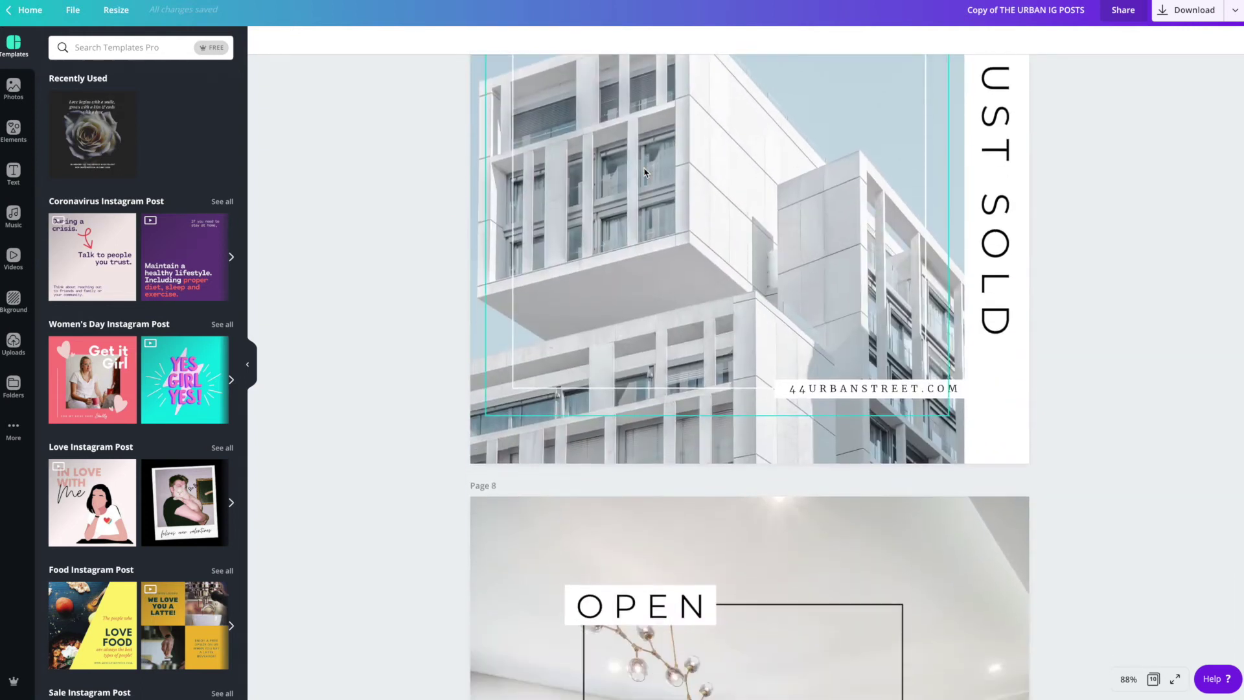
pyautogui.scroll(-7, 644, 172)
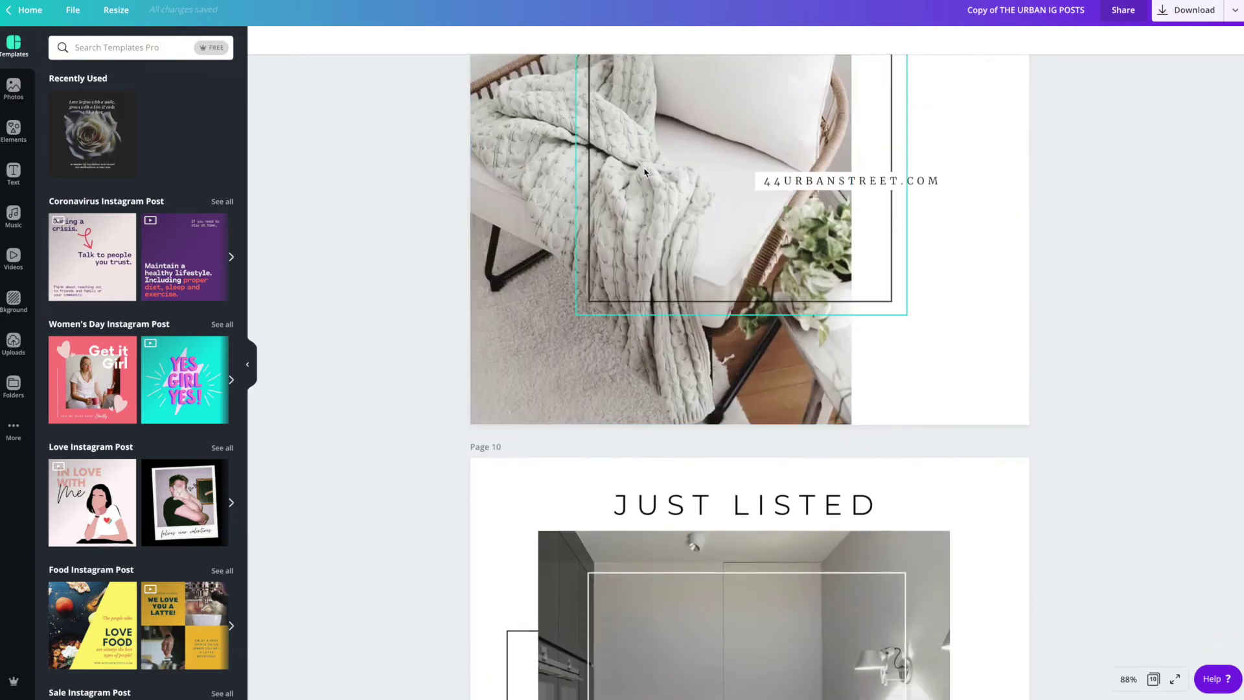
pyautogui.scroll(15, 644, 173)
pyautogui.scroll(20, 644, 172)
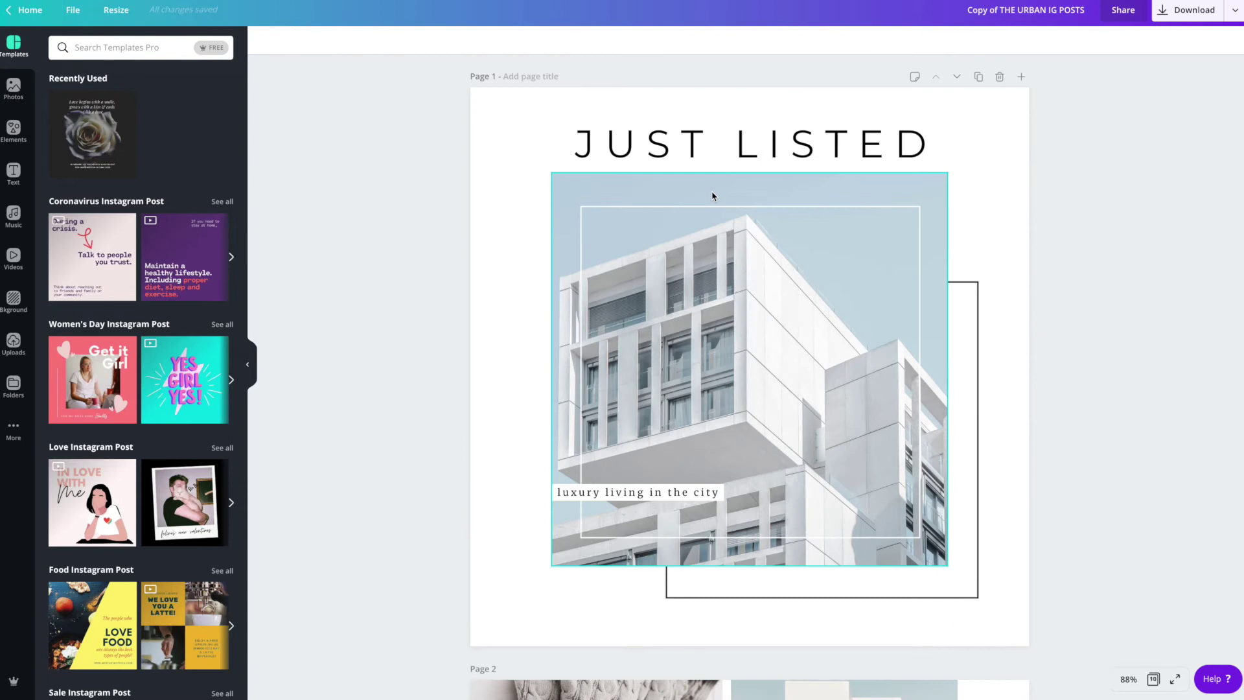
# Step: Show the Uploads panel, cancel a new upload, and try dragging the bathroom photo onto the page
pyautogui.click(14, 341)
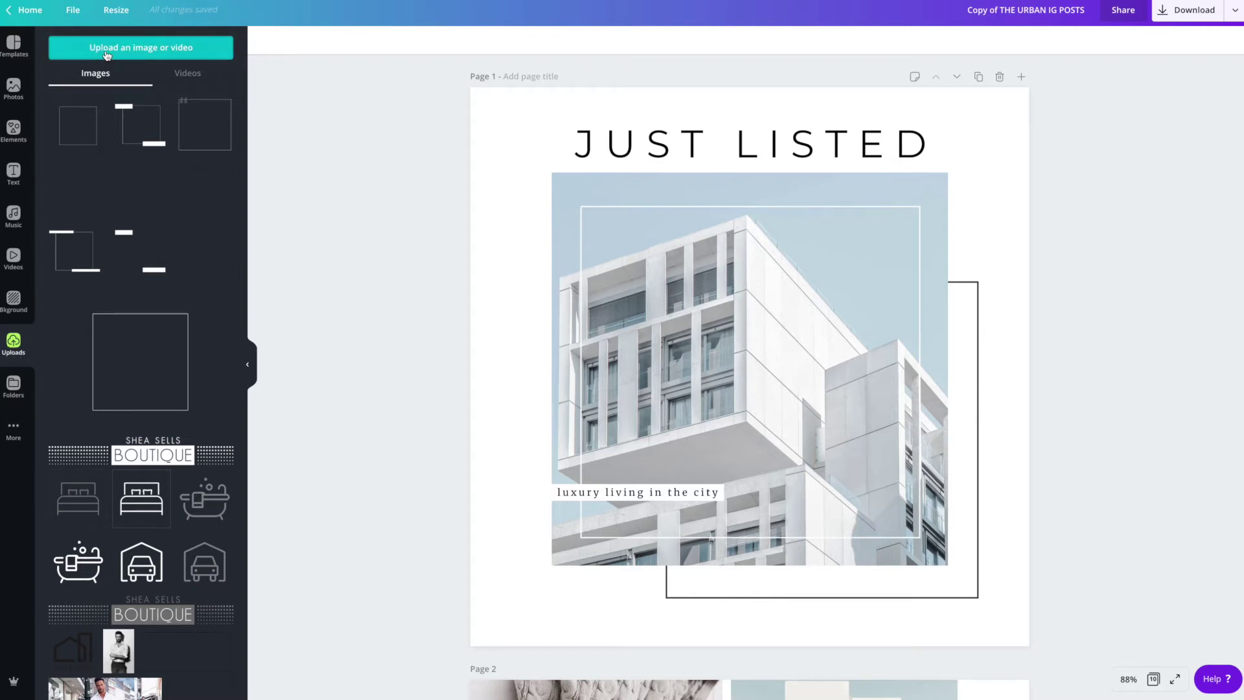
pyautogui.click(111, 47)
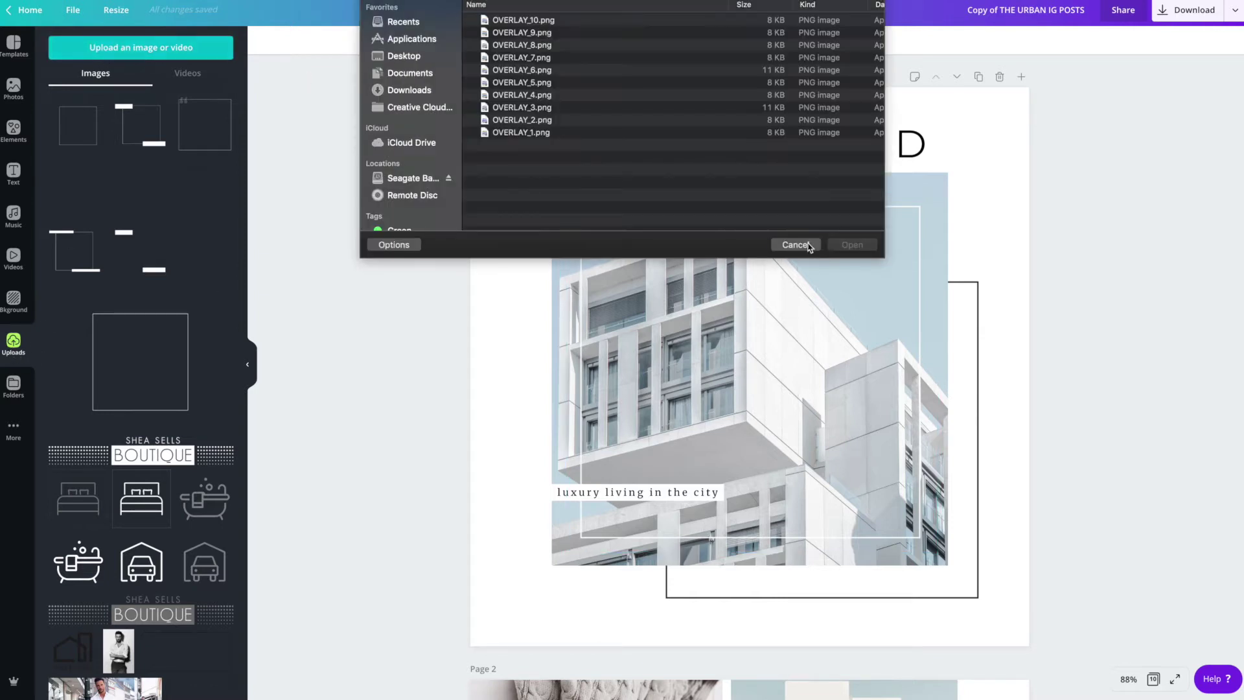
pyautogui.click(812, 245)
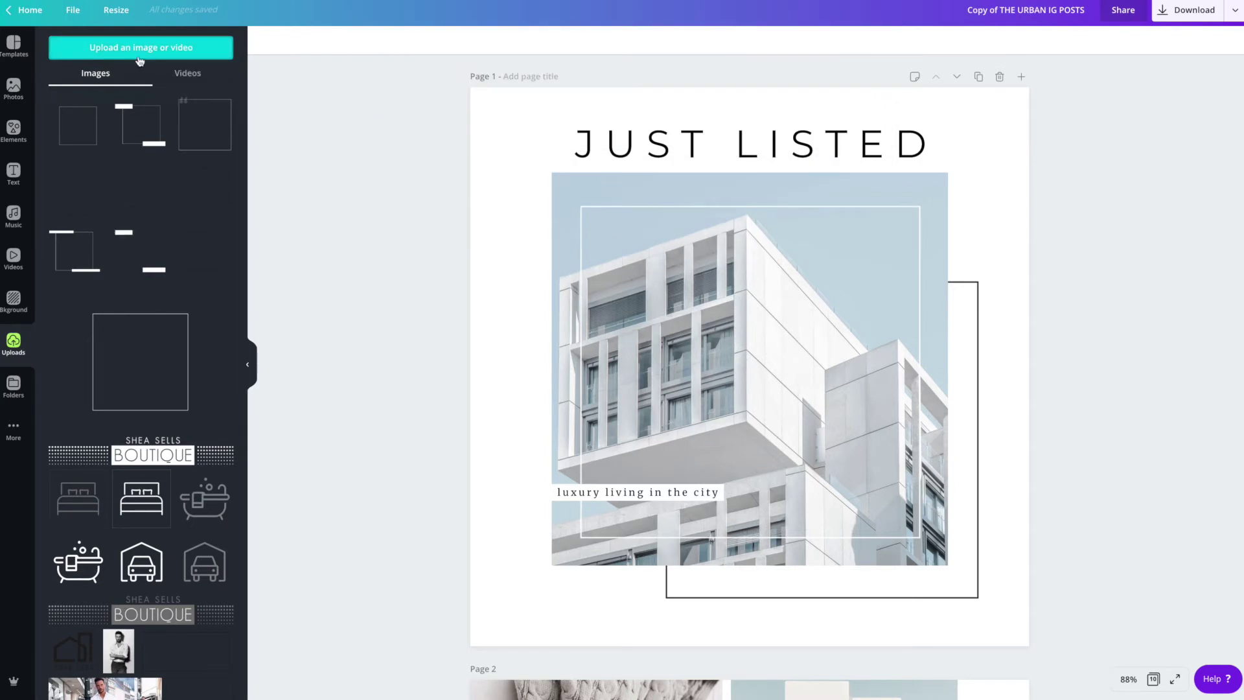
pyautogui.moveTo(147, 249)
pyautogui.scroll(-15, 147, 250)
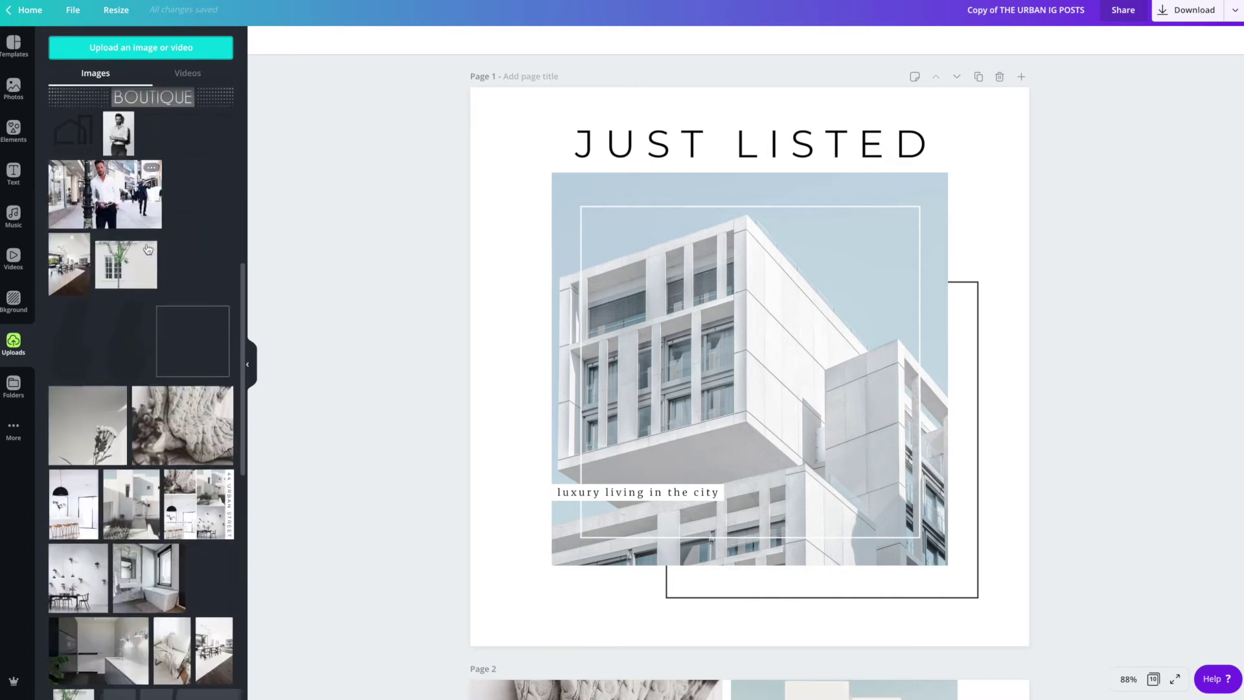
pyautogui.moveTo(107, 271)
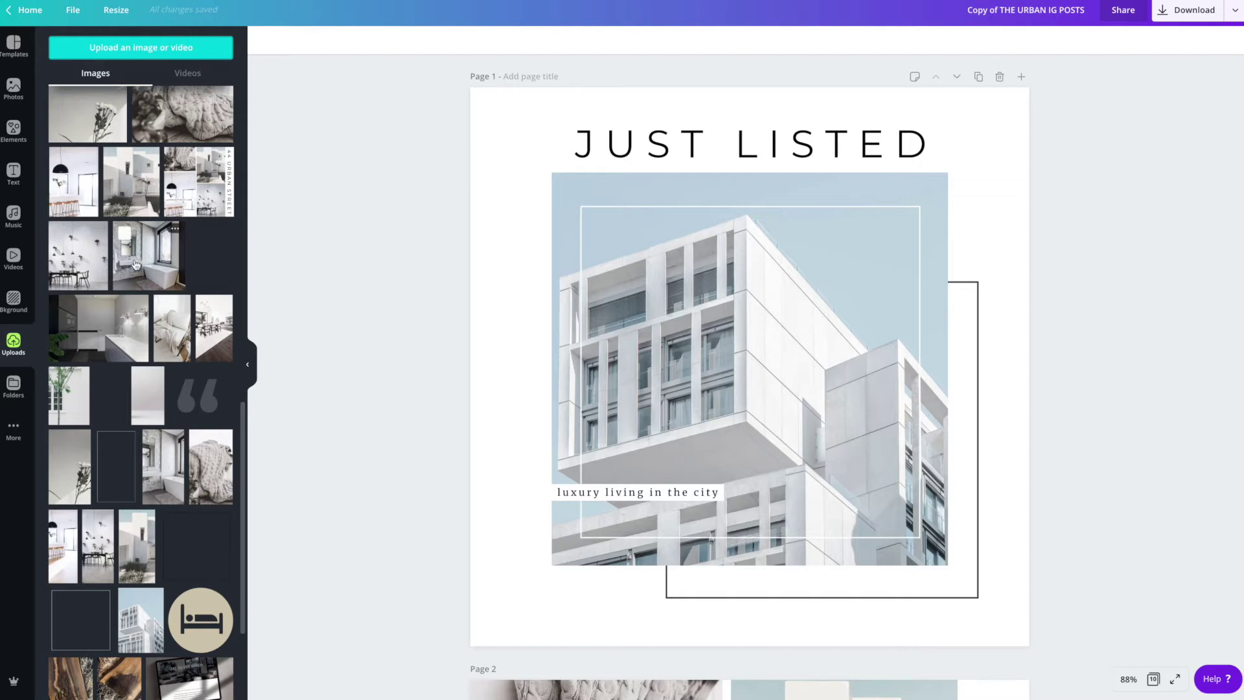
pyautogui.moveTo(136, 264)
pyautogui.mouseDown()
pyautogui.moveTo(492, 303)
pyautogui.moveTo(680, 506)
pyautogui.moveTo(648, 389)
pyautogui.moveTo(207, 243)
pyautogui.moveTo(134, 256)
pyautogui.mouseUp()
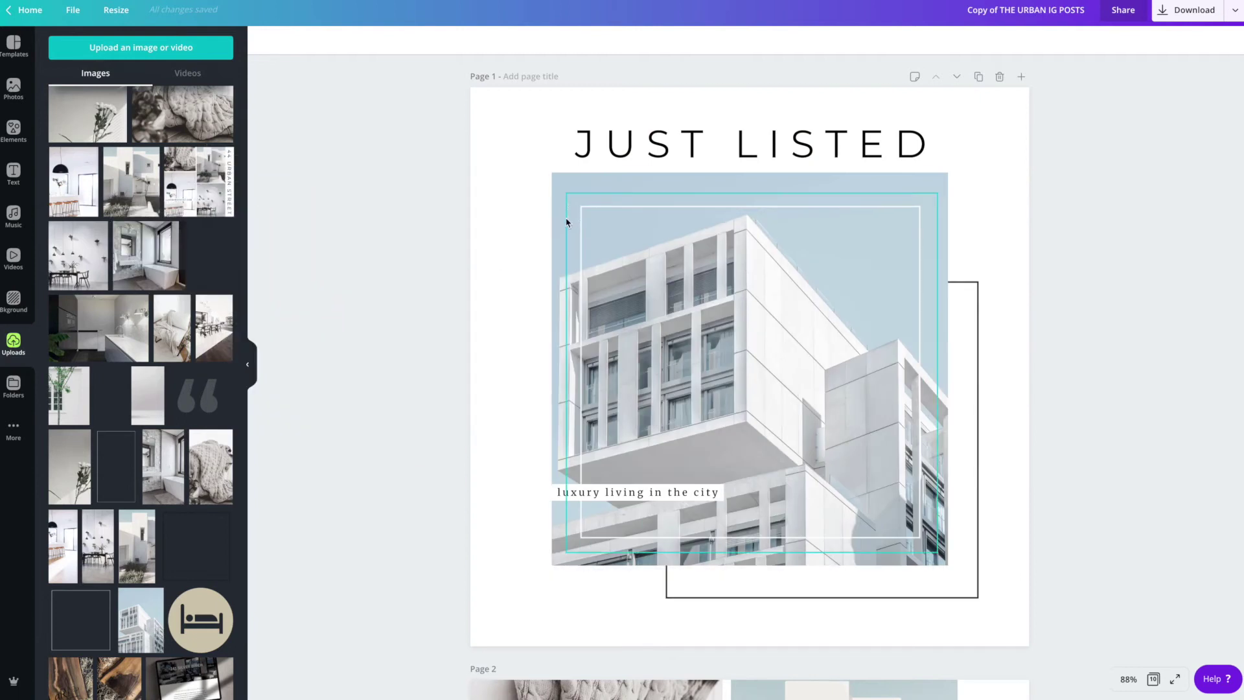
# Step: Unlock the building photo and replace it with the bathroom upload
pyautogui.click(587, 184)
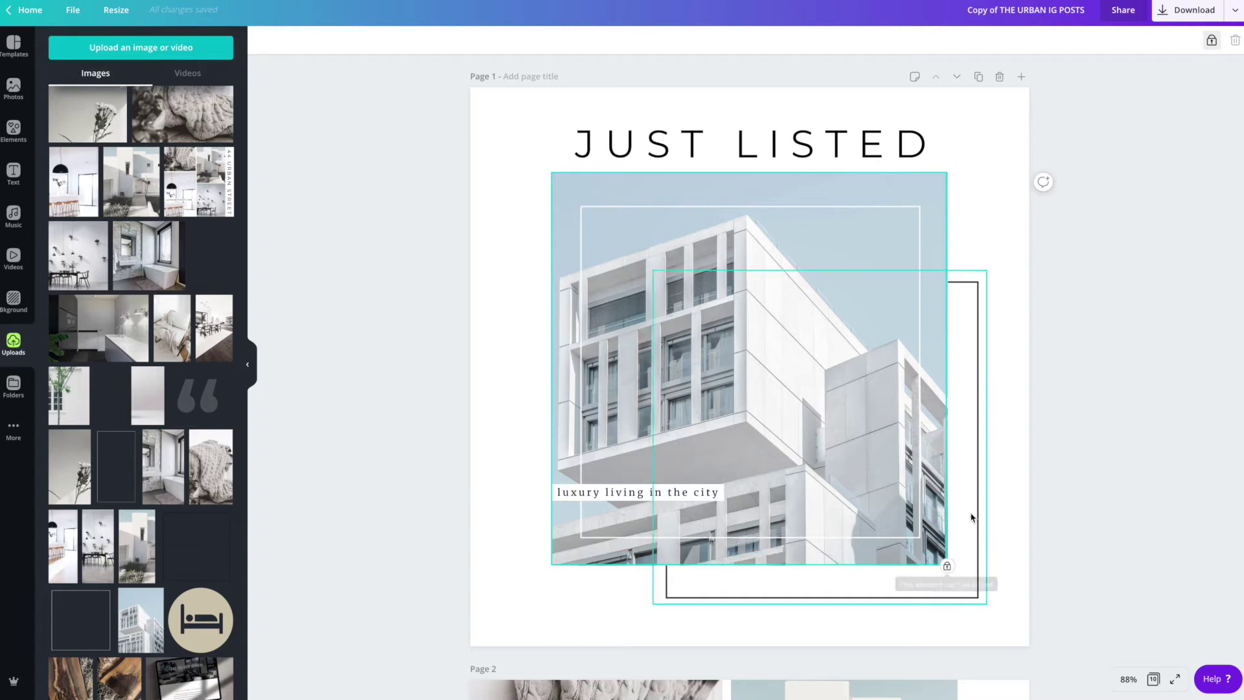
pyautogui.click(1211, 41)
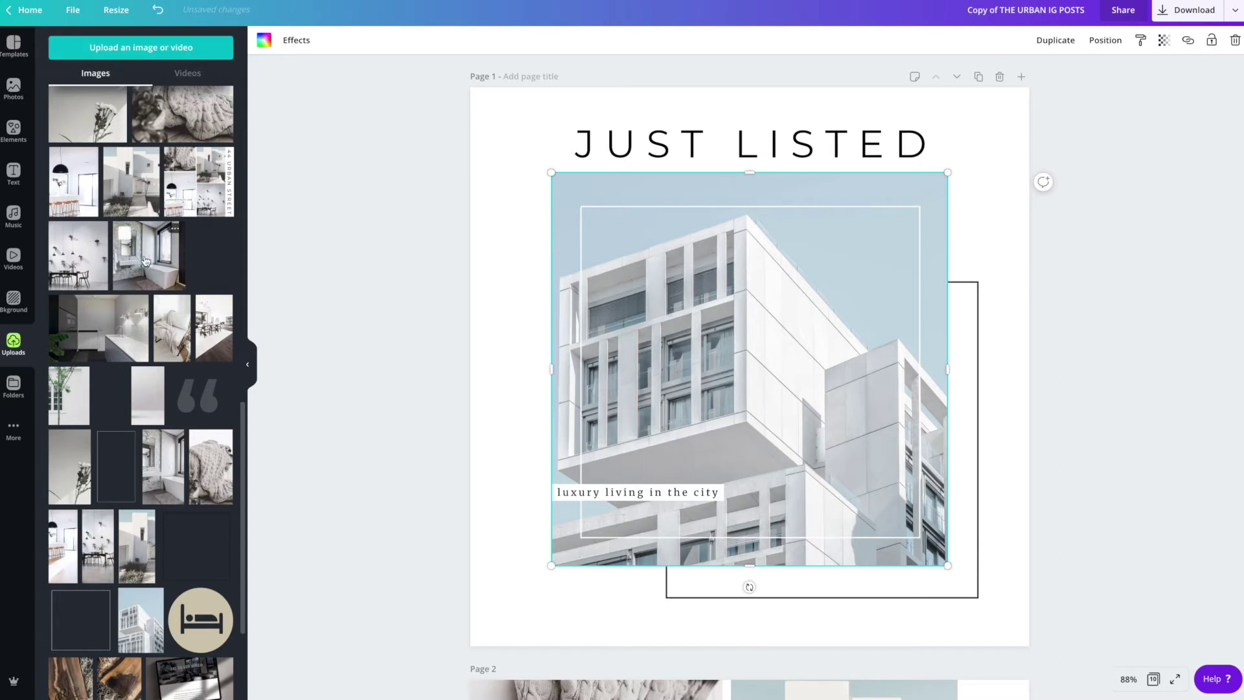
pyautogui.moveTo(145, 261); pyautogui.dragTo(554, 276)
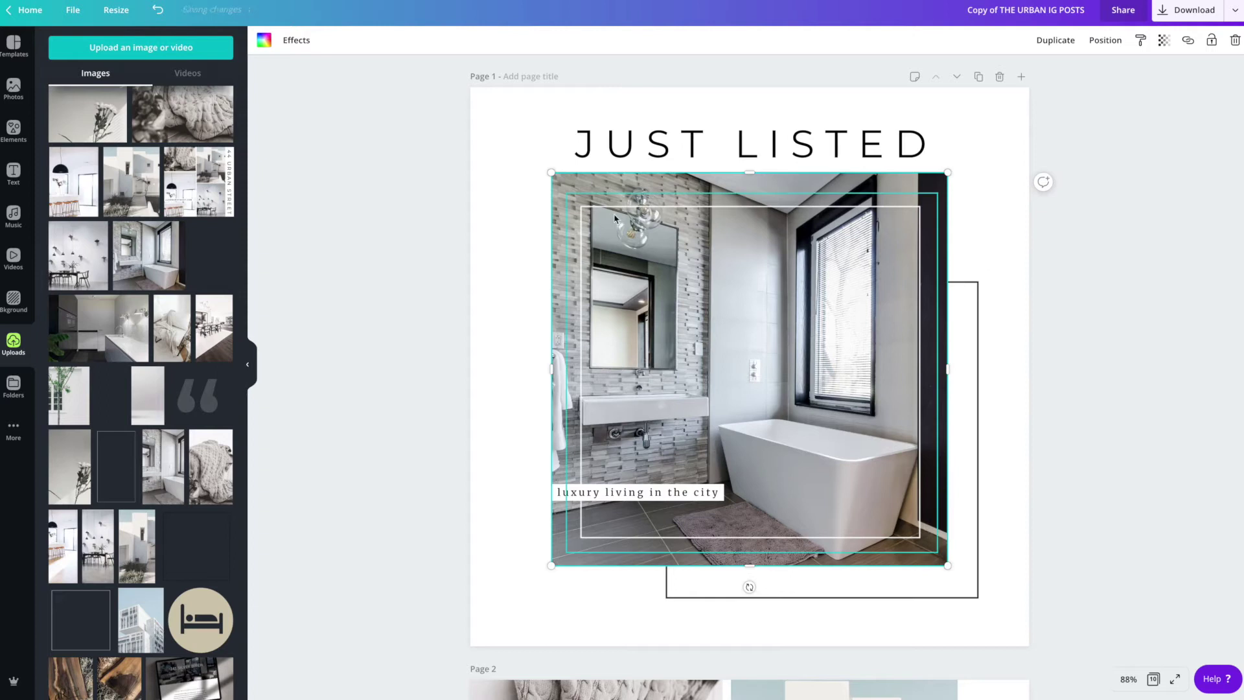
pyautogui.click(409, 264)
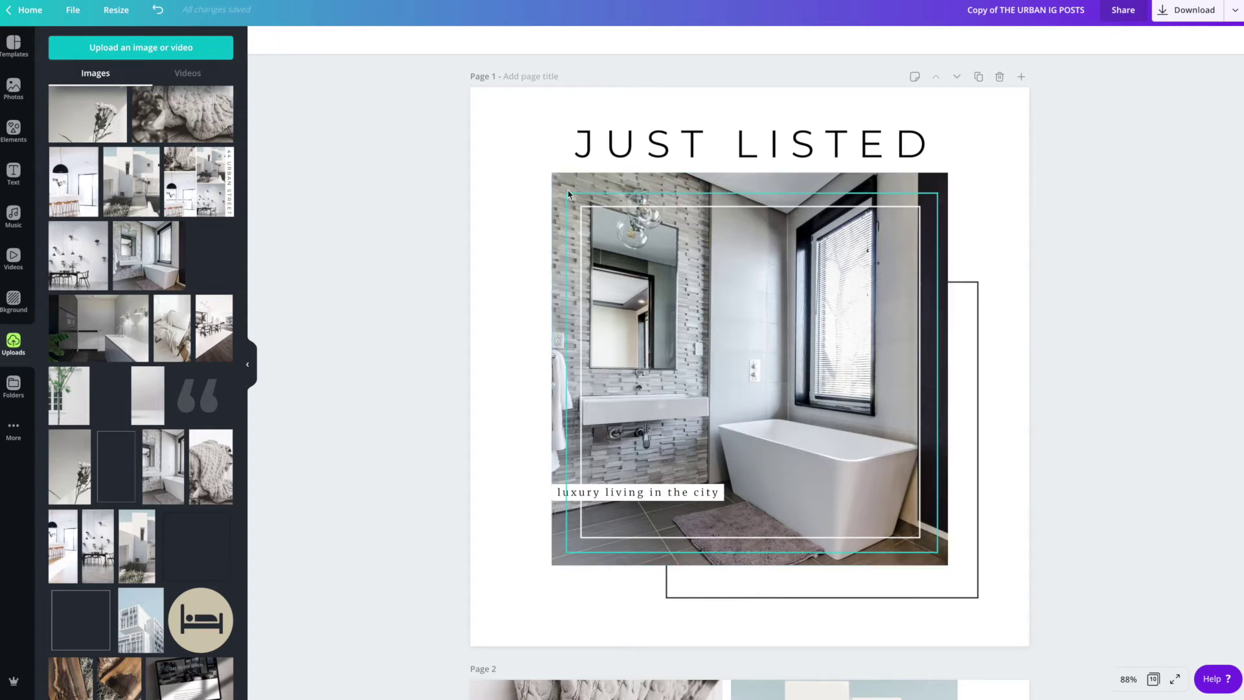
# Step: Undo an accidental shift of the bathroom image, then lock the photo in place
pyautogui.click(568, 193)
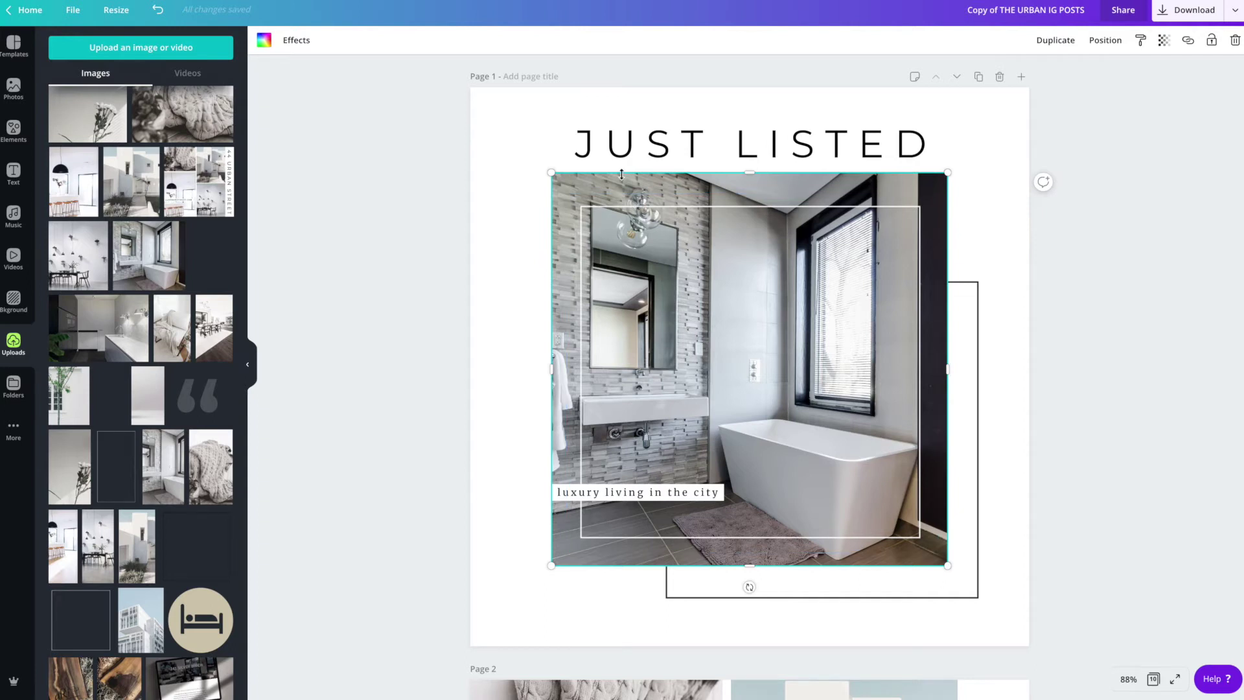
pyautogui.click(655, 223)
pyautogui.moveTo(655, 223)
pyautogui.mouseDown()
pyautogui.moveTo(665, 206)
pyautogui.moveTo(645, 208)
pyautogui.mouseUp()
pyautogui.hotkey('ctrl', 'z')
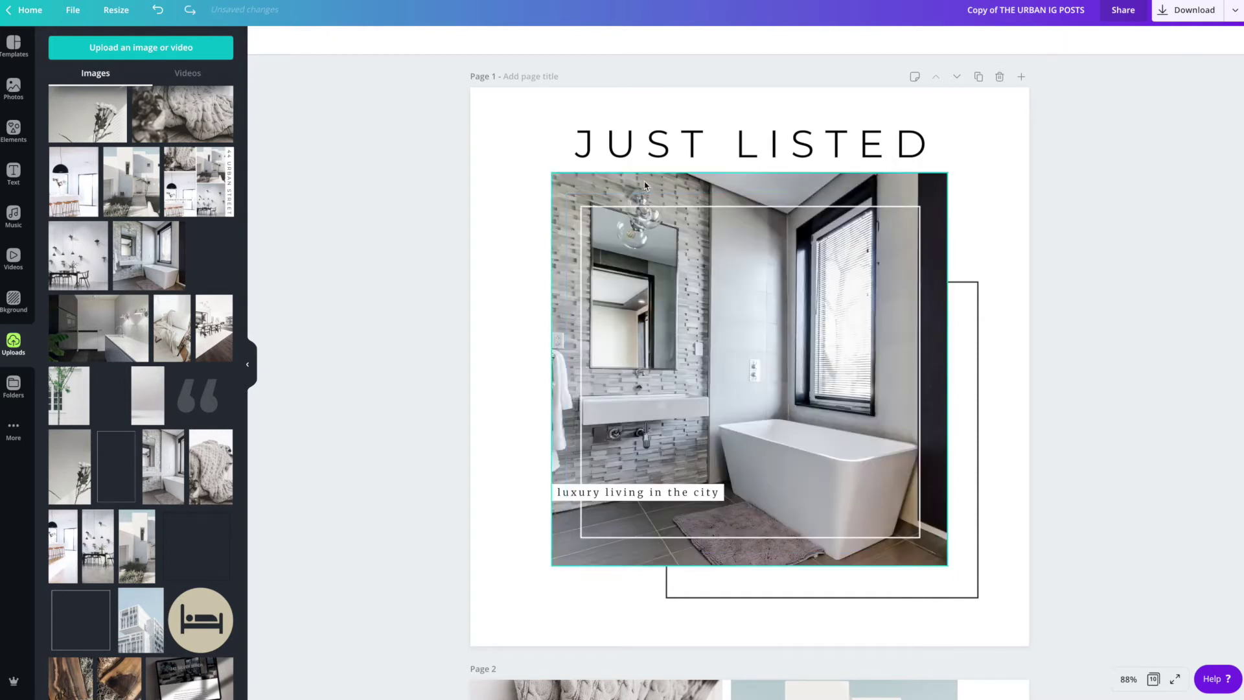
pyautogui.click(645, 186)
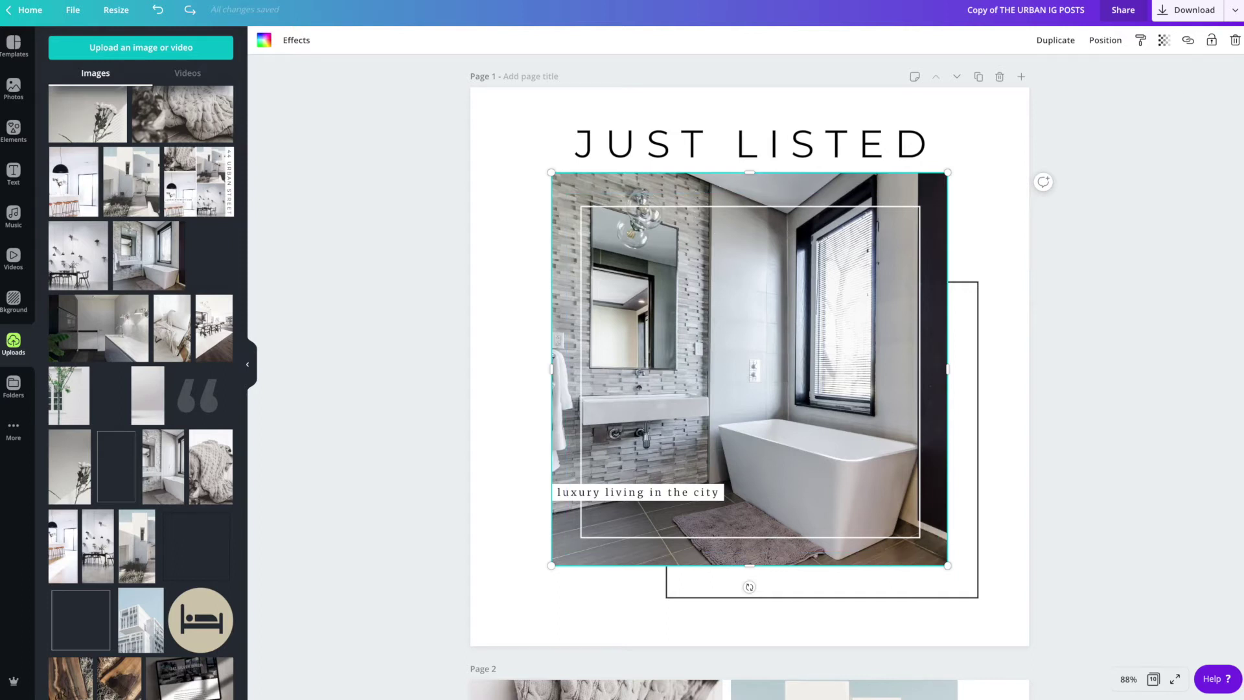
pyautogui.click(1211, 40)
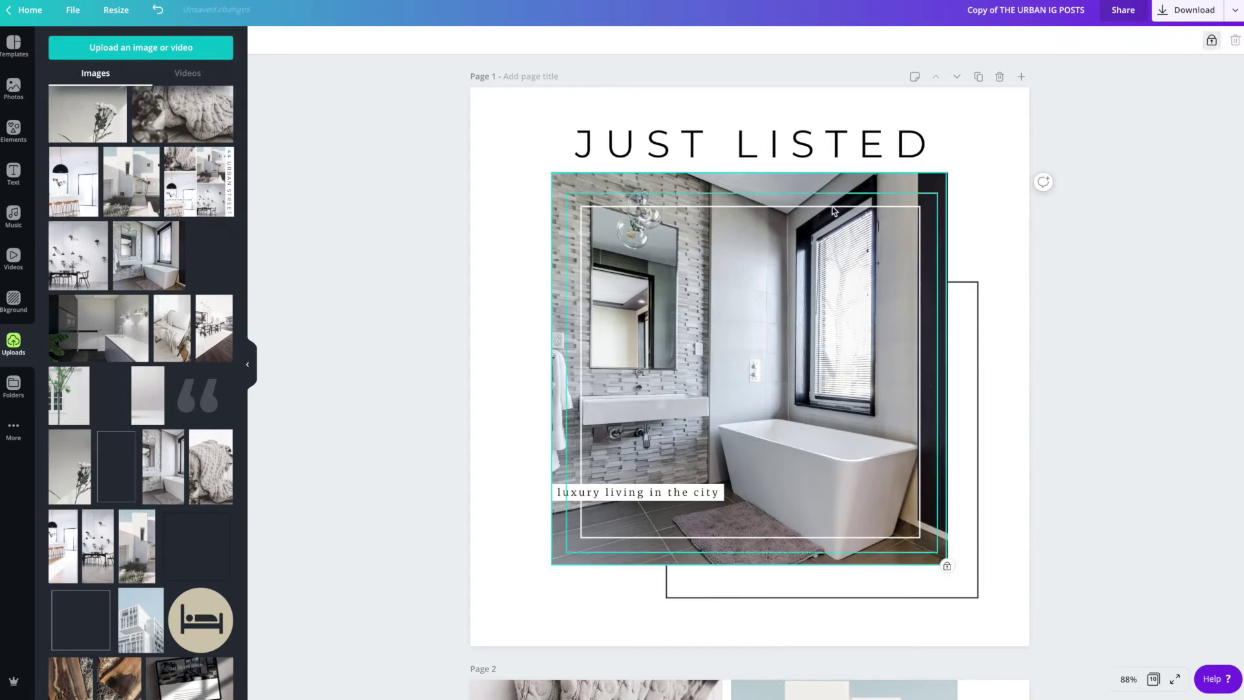
# Step: Nudge the inner frame slightly left and re-crop the bathroom photo, shifting it right within its frame
pyautogui.click(803, 215)
pyautogui.moveTo(802, 209)
pyautogui.mouseDown()
pyautogui.moveTo(826, 214)
pyautogui.moveTo(765, 198)
pyautogui.moveTo(797, 210)
pyautogui.mouseUp()
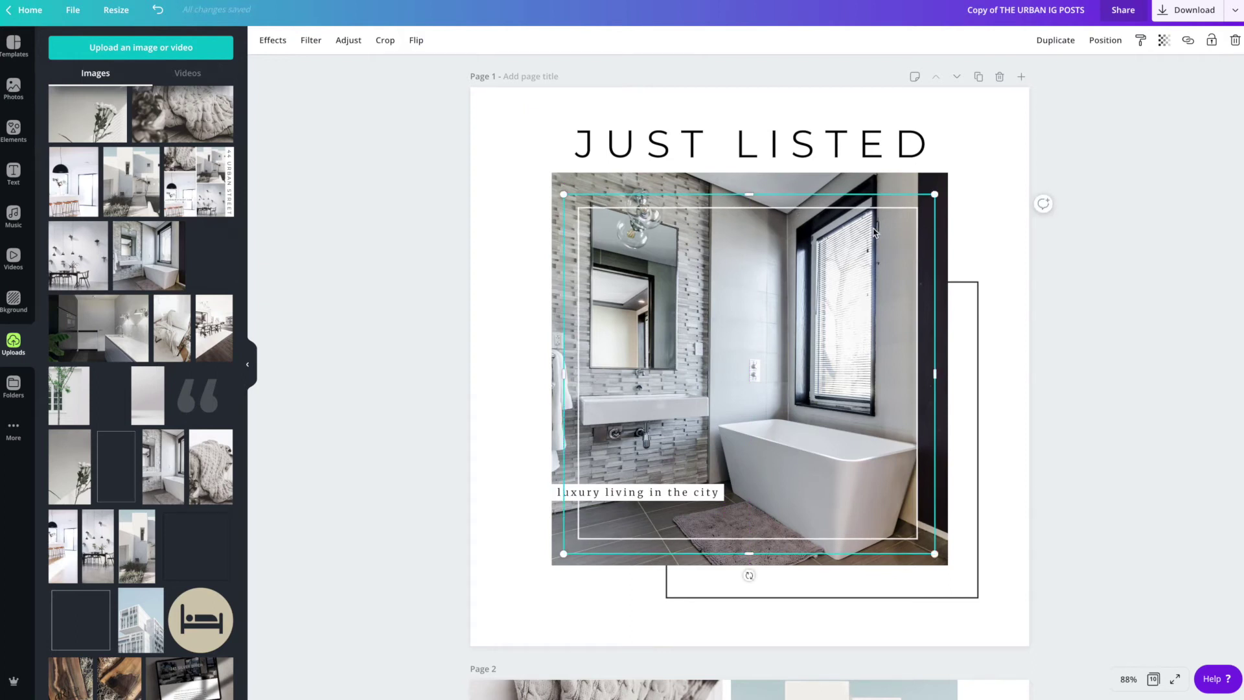
pyautogui.click(898, 183)
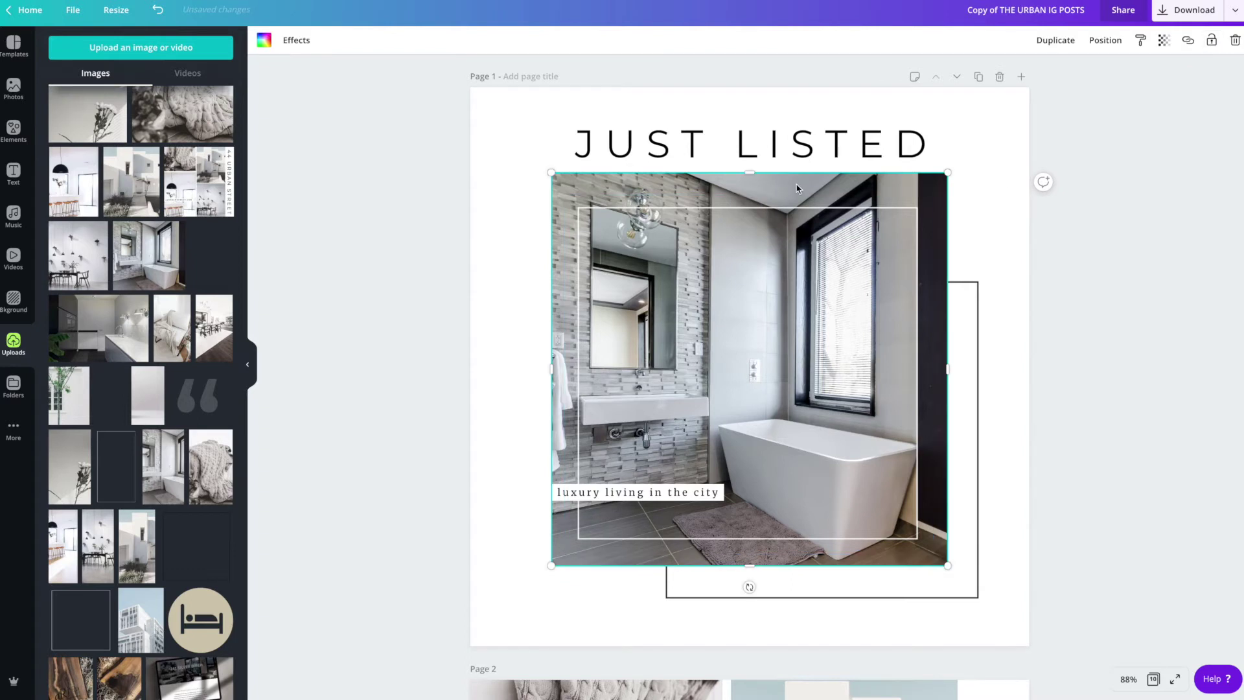
pyautogui.doubleClick(797, 187)
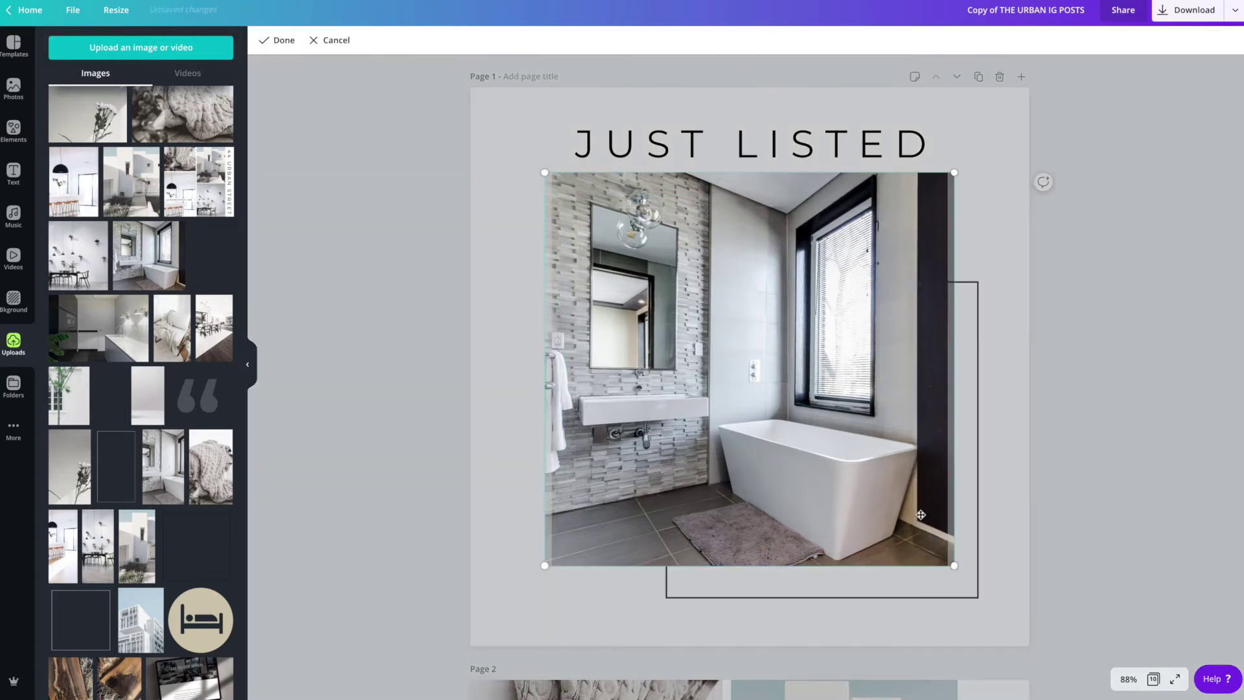
pyautogui.moveTo(580, 190); pyautogui.dragTo(630, 200)
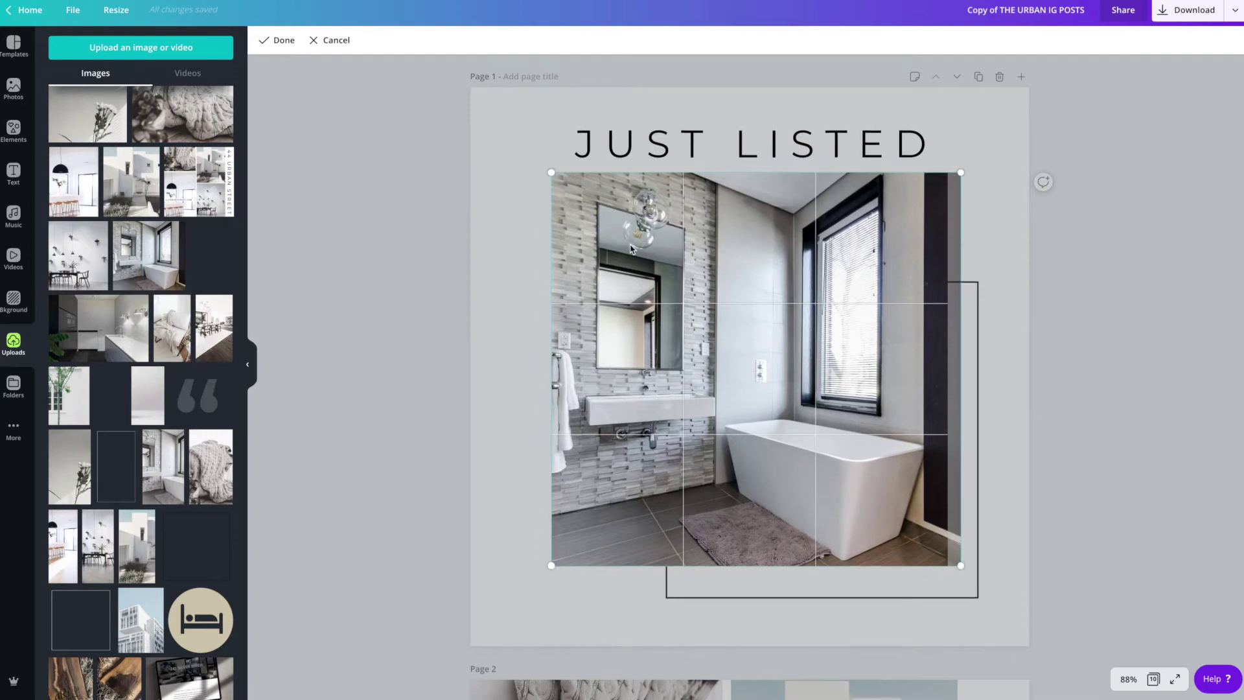
pyautogui.press('Return')
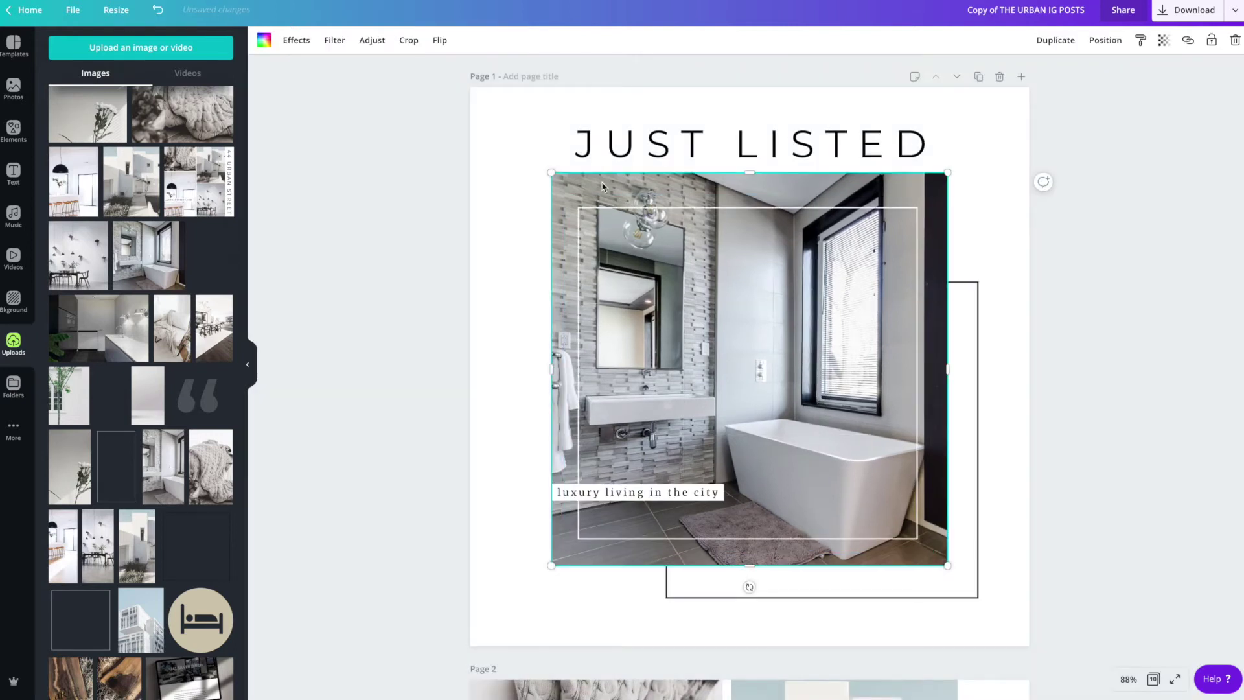
pyautogui.doubleClick(603, 187)
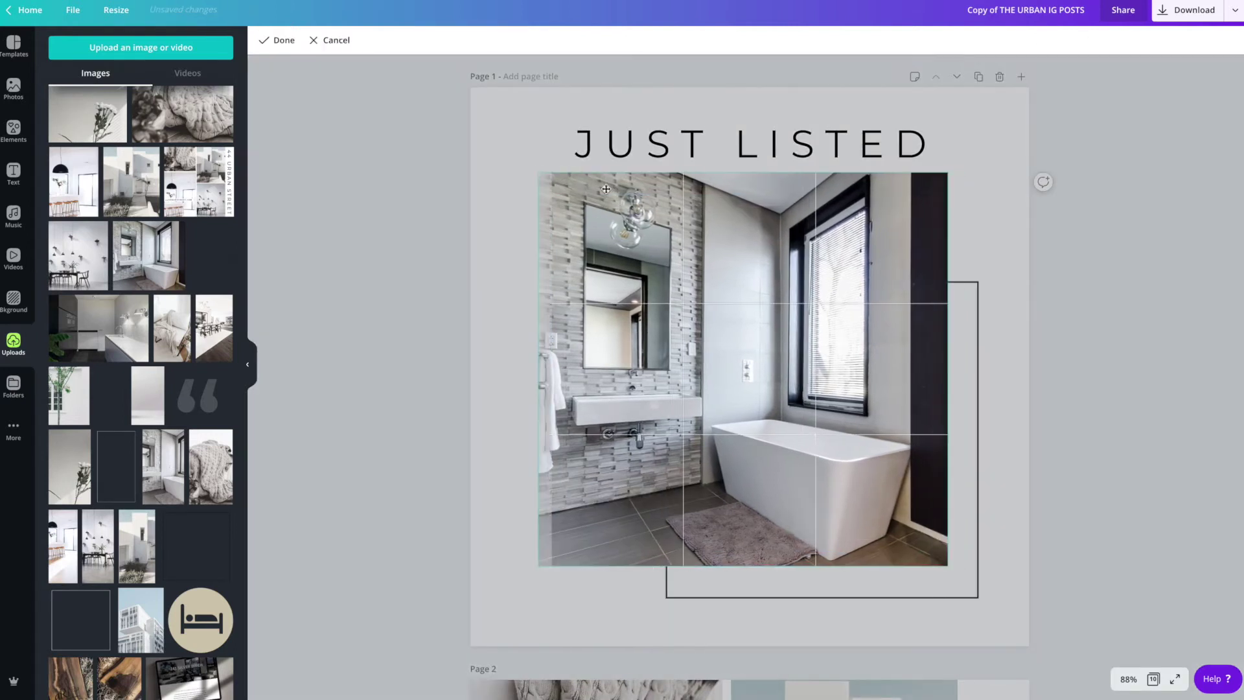
pyautogui.moveTo(606, 189); pyautogui.dragTo(616, 192)
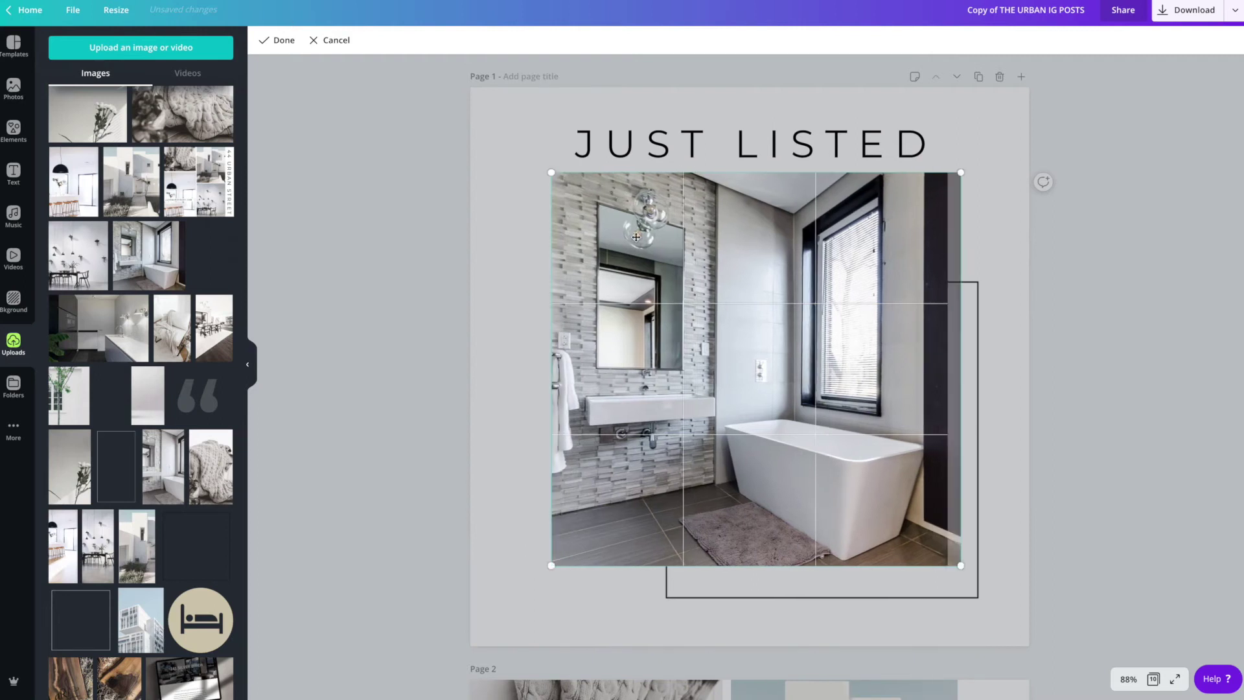
pyautogui.click(417, 286)
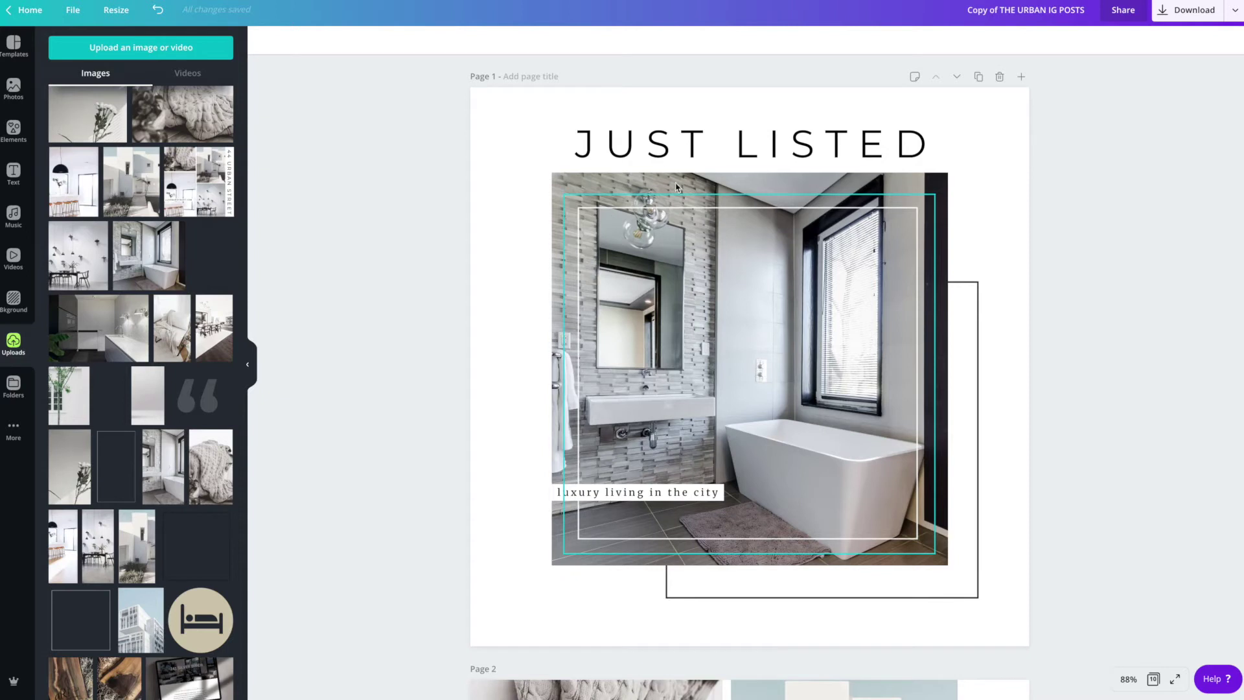
pyautogui.click(656, 155)
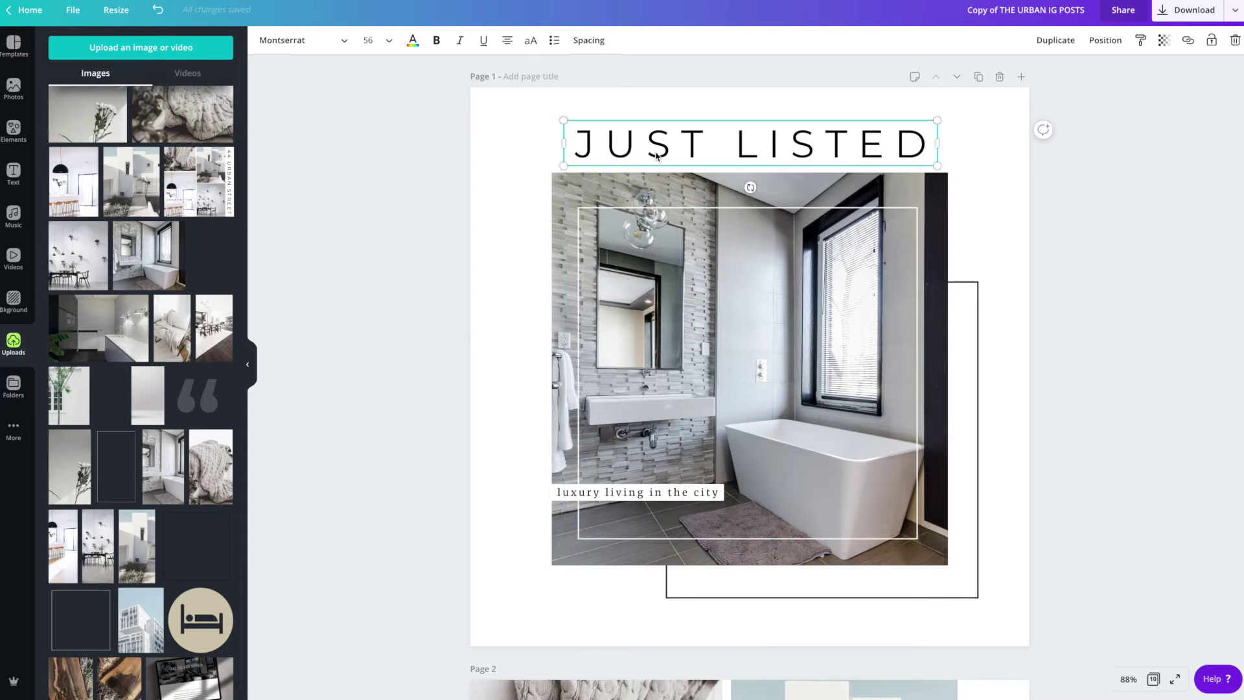
pyautogui.doubleClick(655, 152)
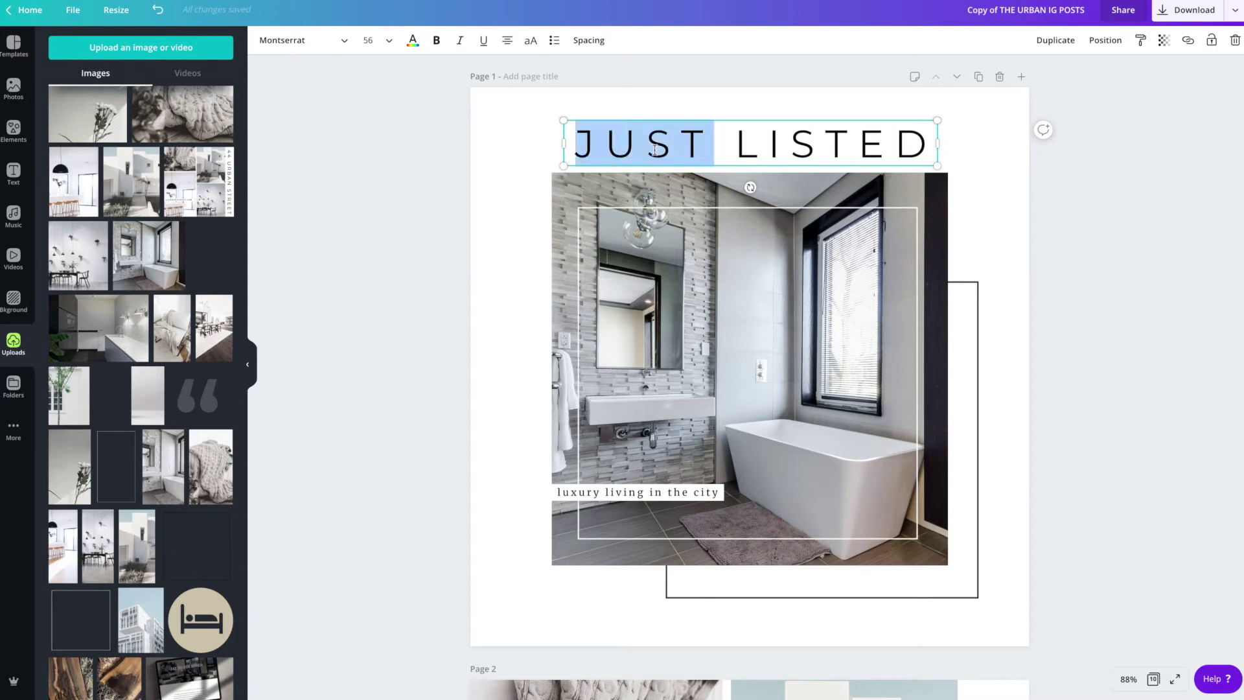
pyautogui.tripleClick(655, 152)
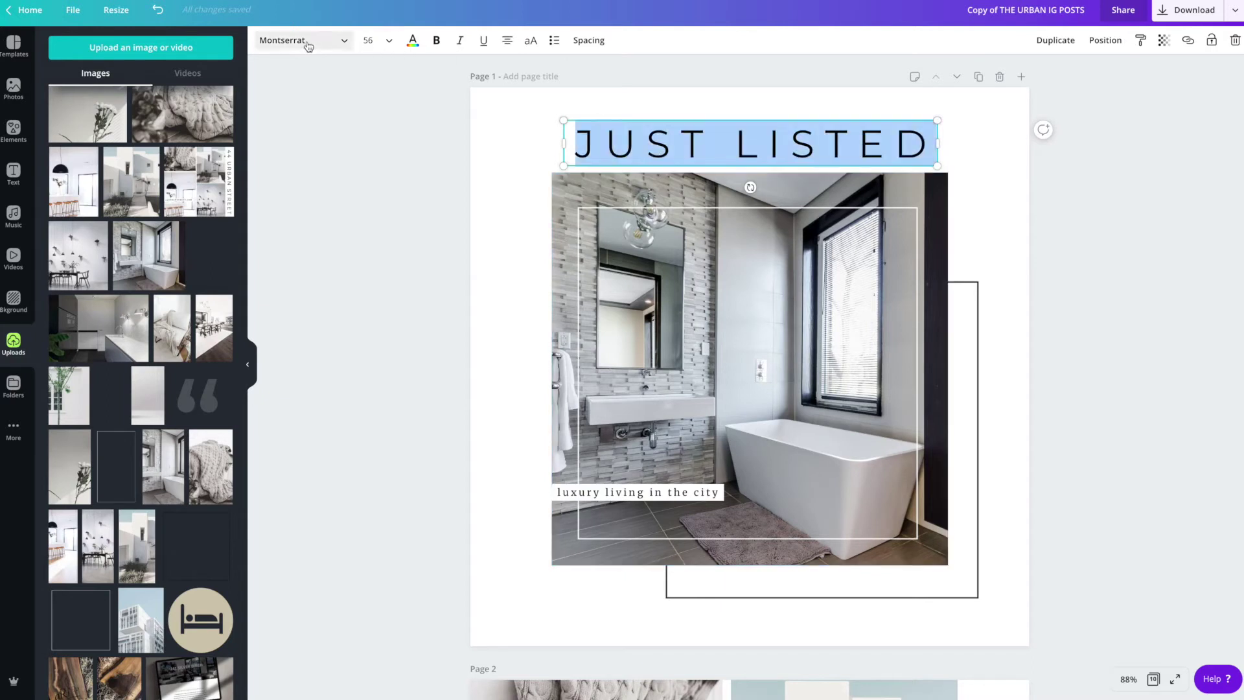
pyautogui.click(308, 43)
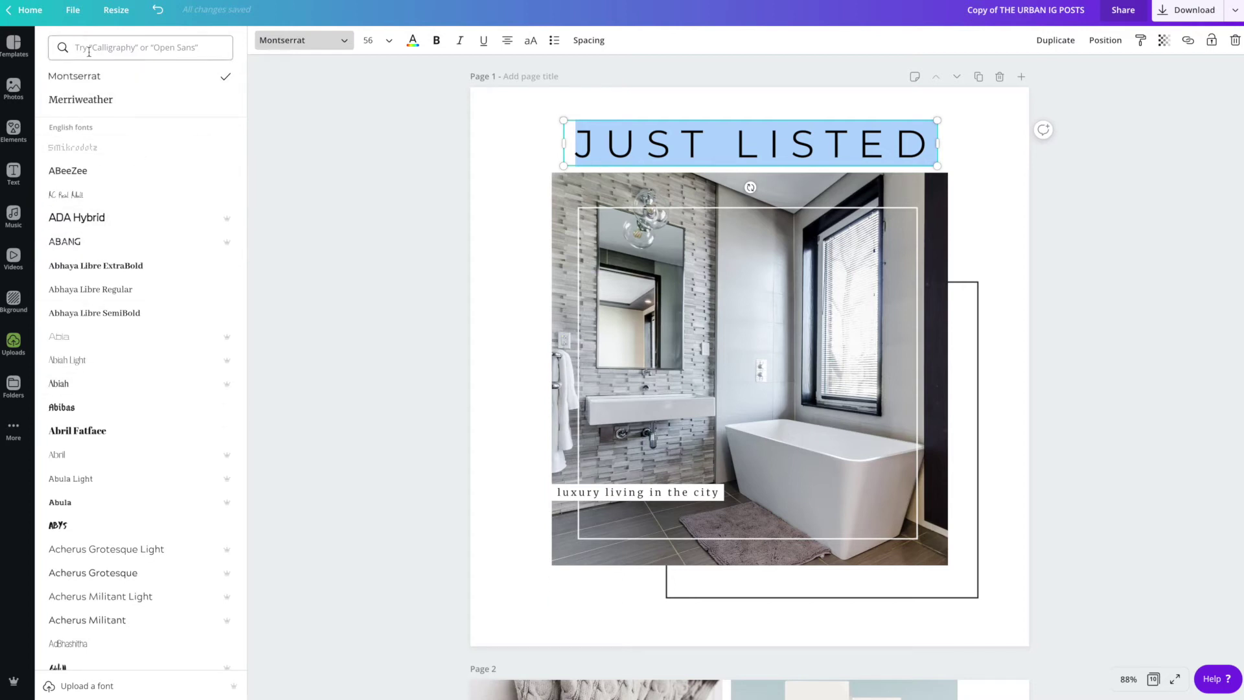
pyautogui.click(88, 49)
pyautogui.press('Escape')
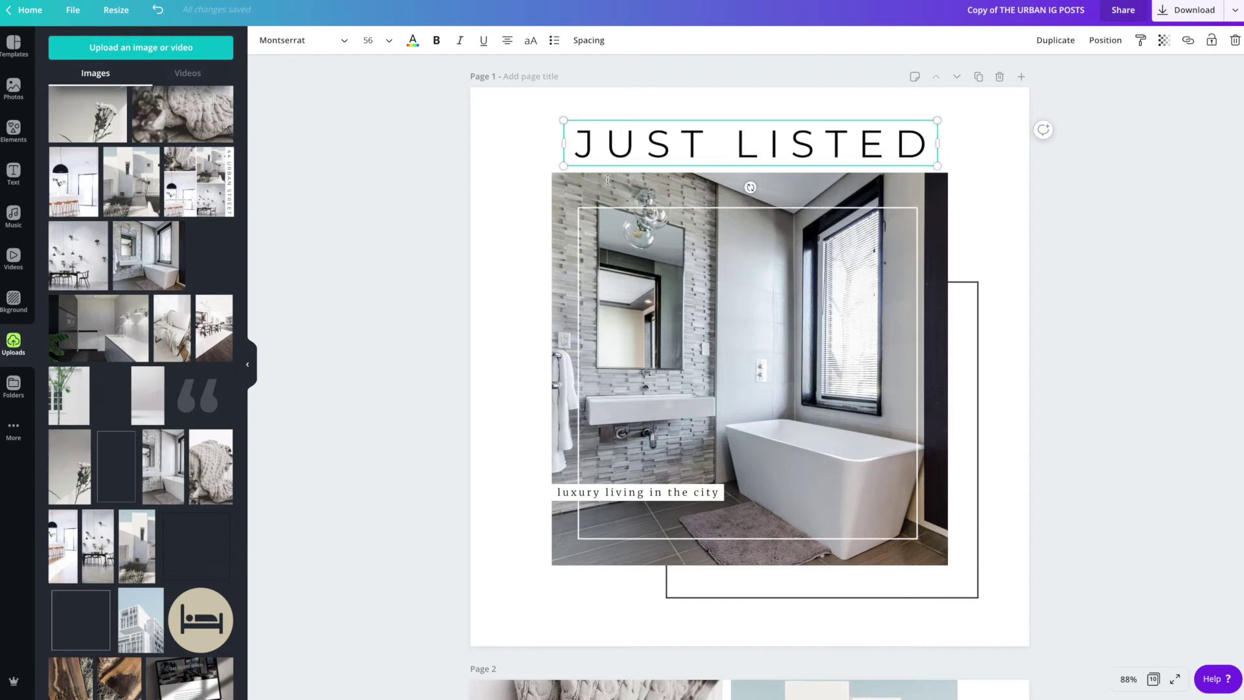
pyautogui.click(490, 493)
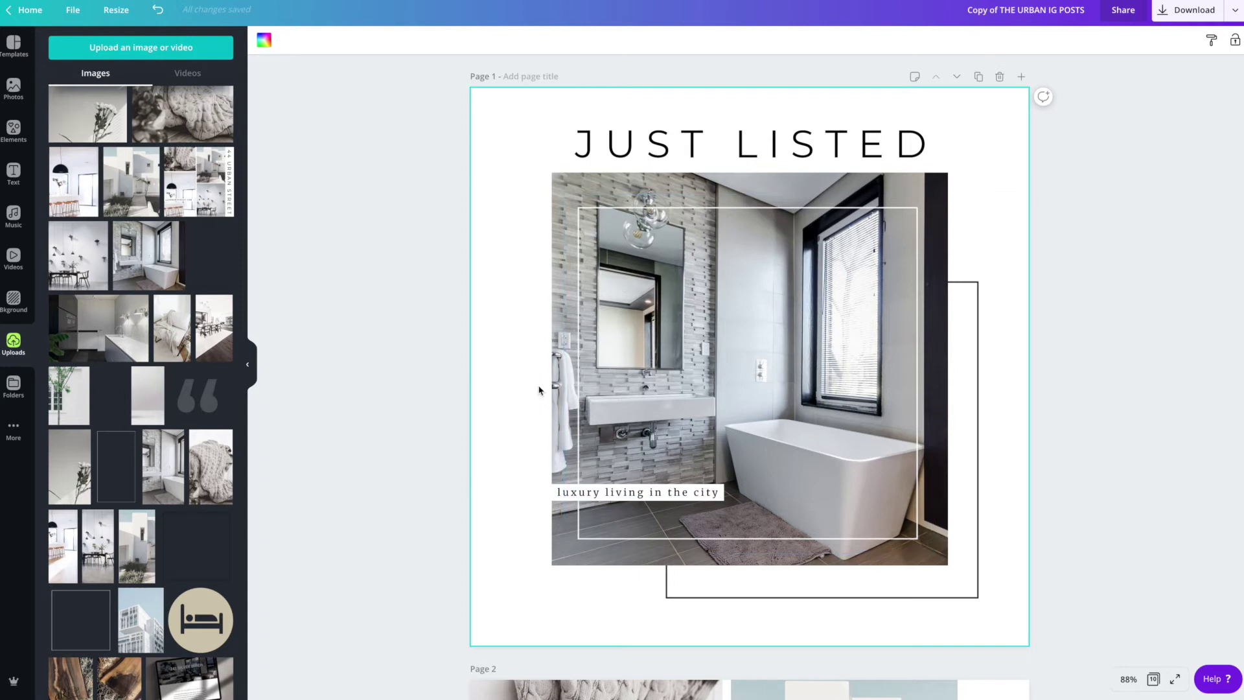
pyautogui.click(654, 499)
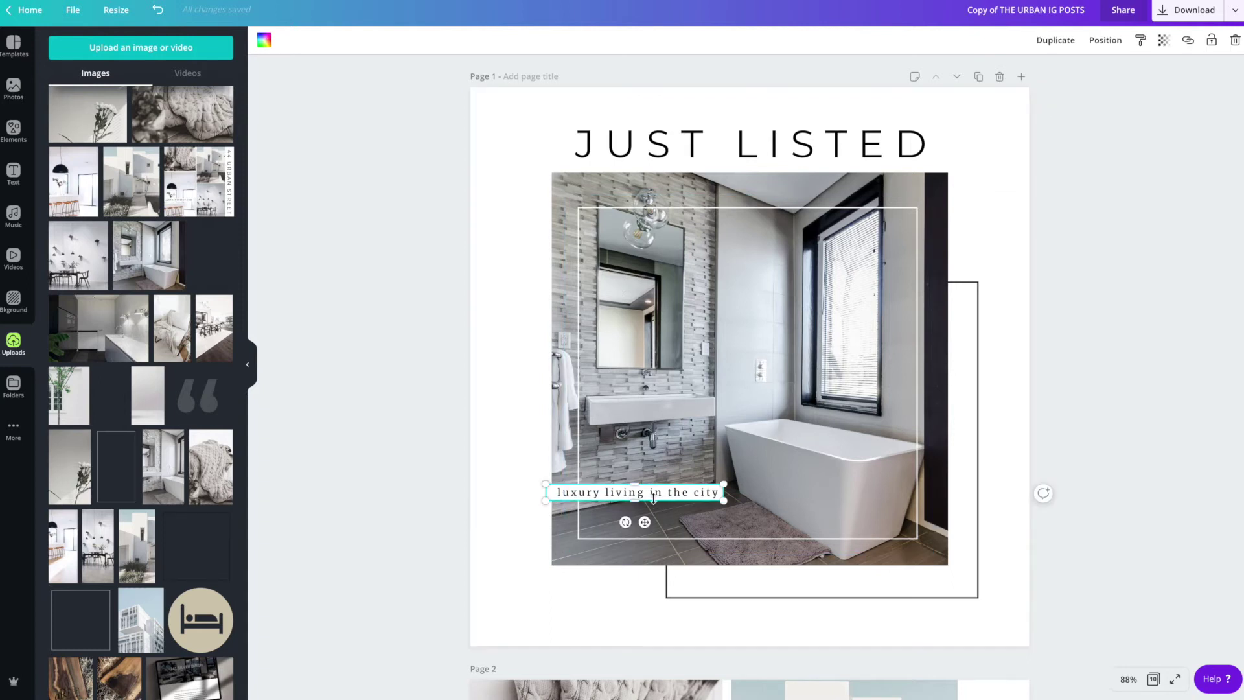
# Step: Colour the whole JUST LISTED heading with the dark brownish-grey swatch taken from the photo
pyautogui.click(507, 503)
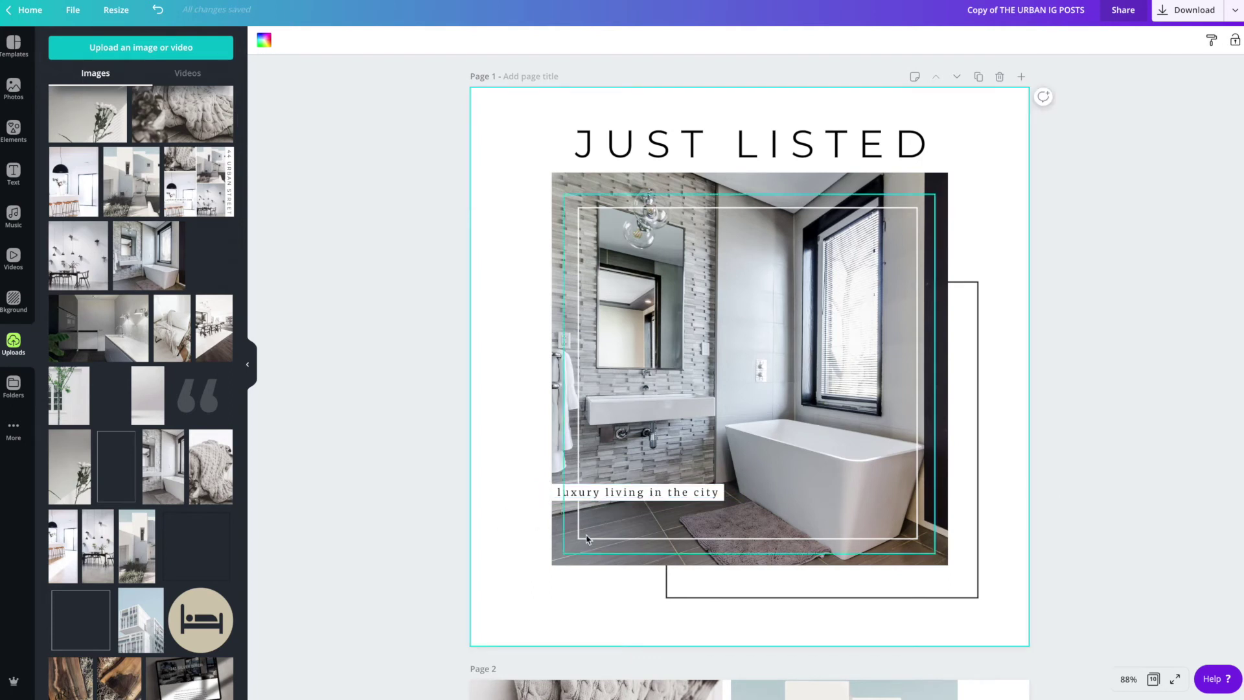
pyautogui.click(635, 151)
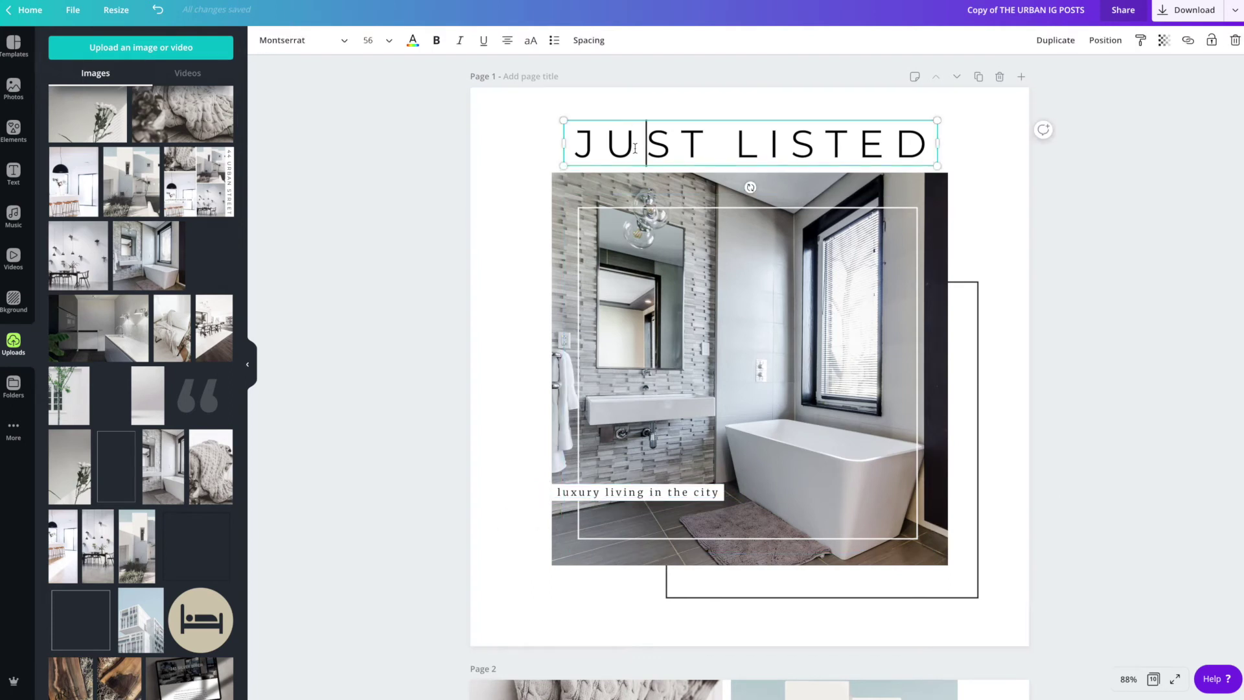
pyautogui.hotkey('ctrl', 'a')
pyautogui.click(413, 40)
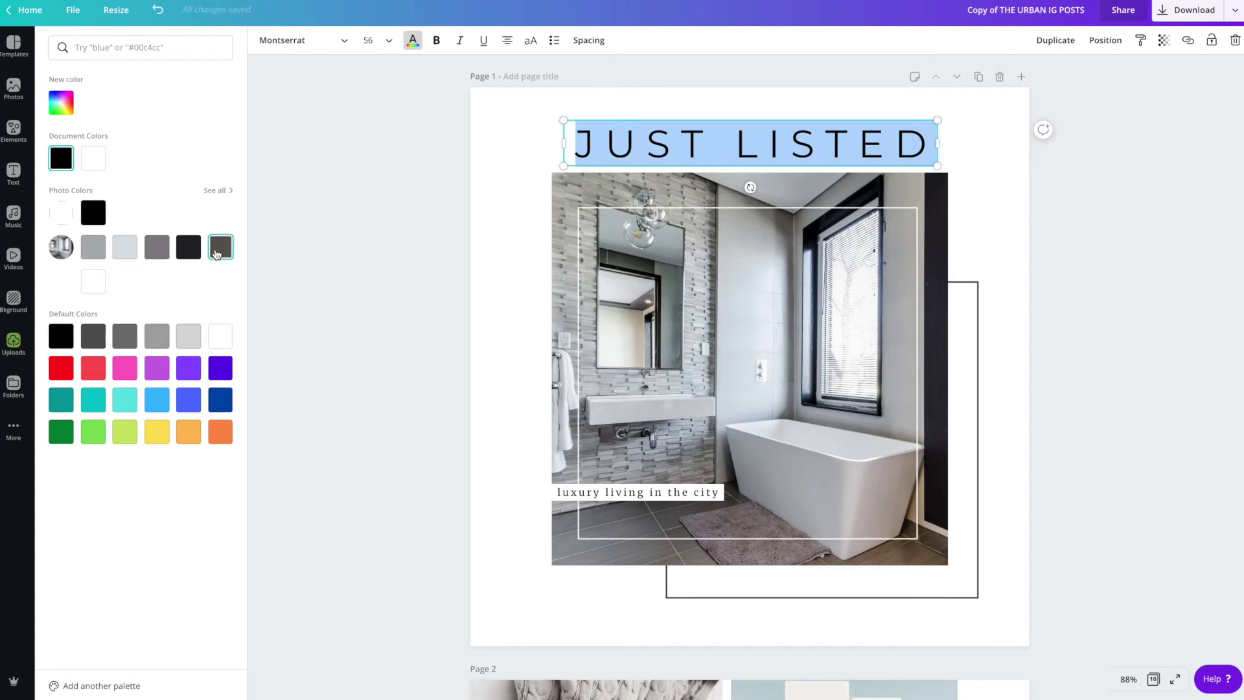
pyautogui.click(218, 253)
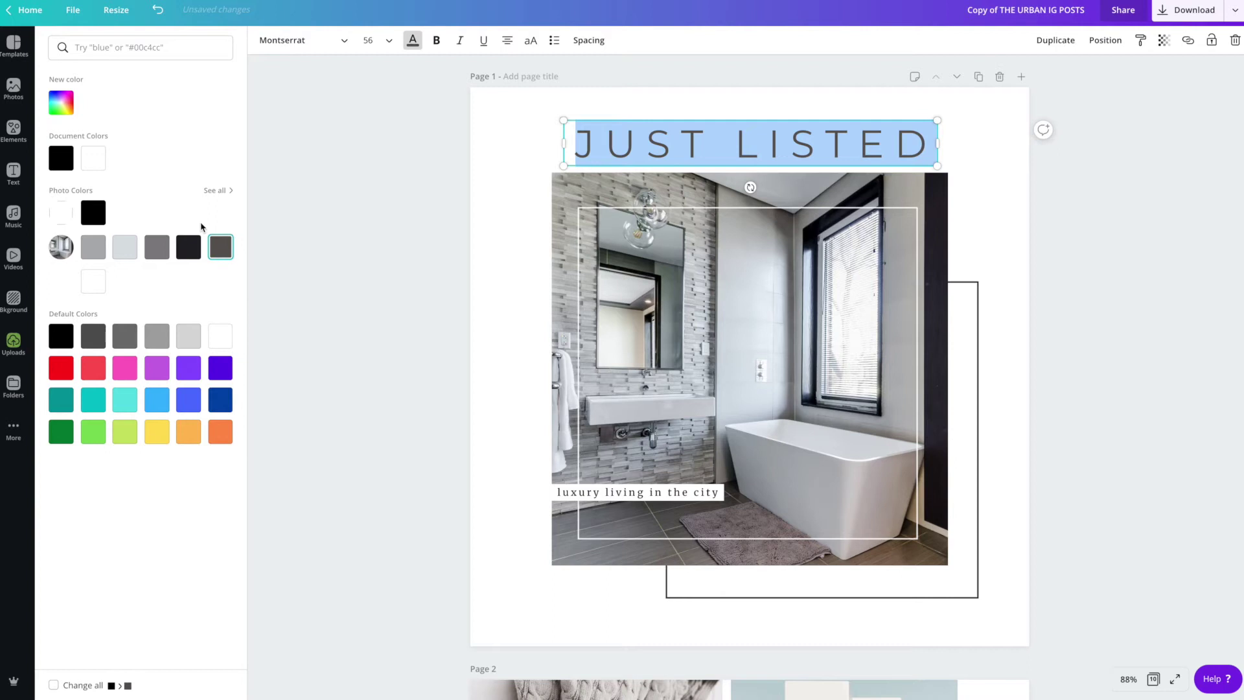
pyautogui.click(544, 182)
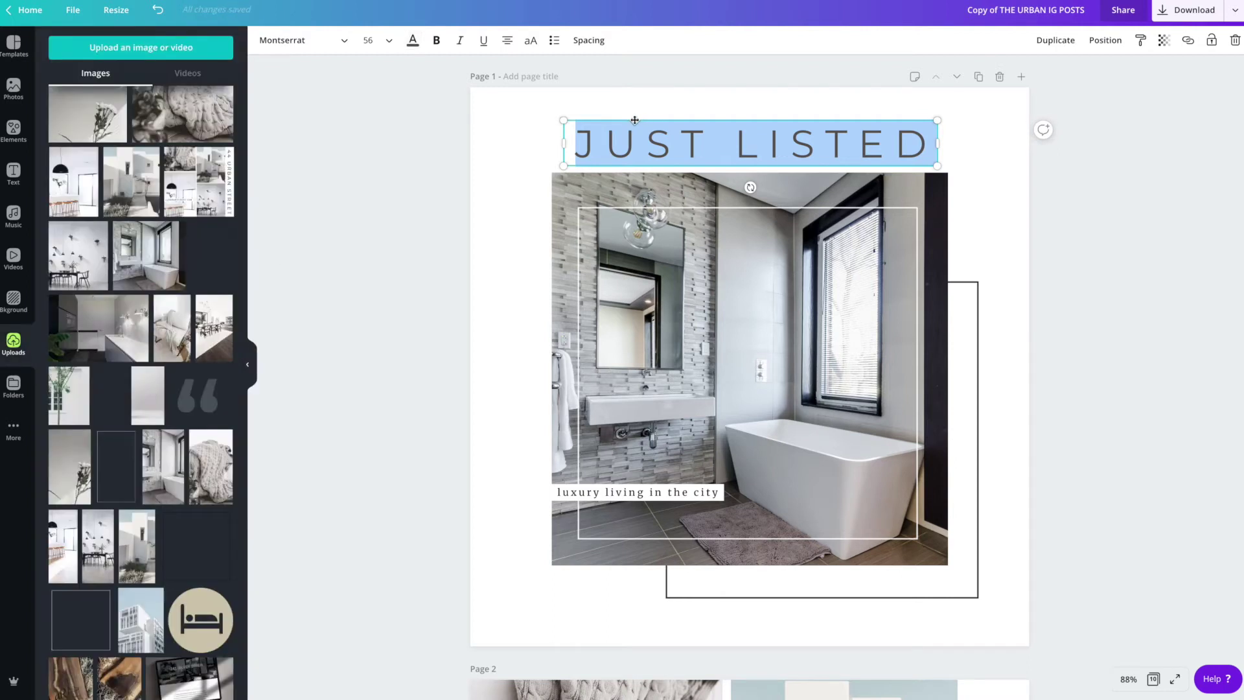
pyautogui.click(639, 139)
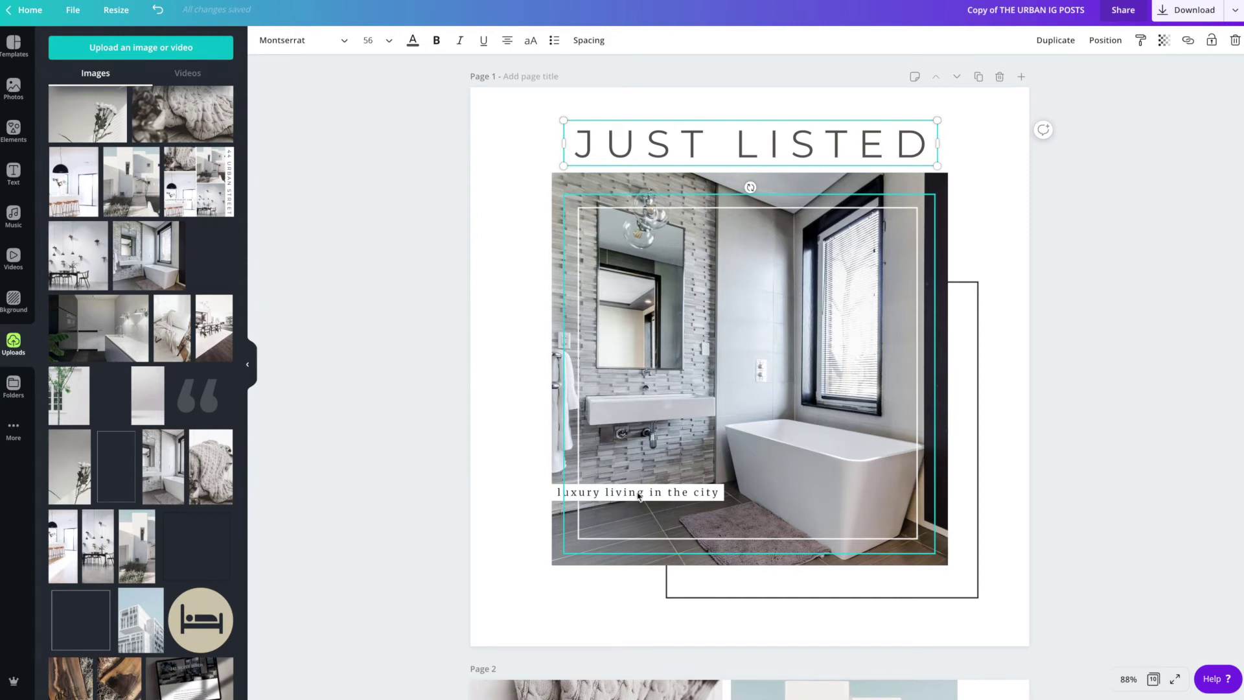
pyautogui.click(1005, 433)
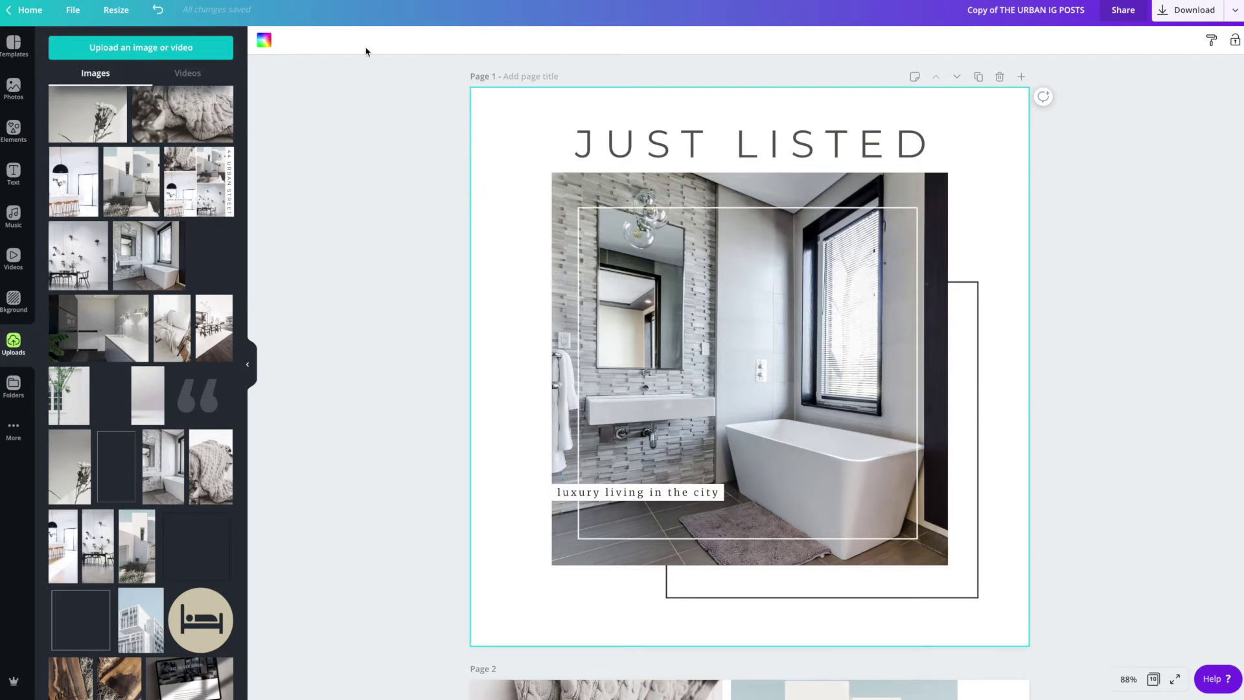
# Step: Turn the page background grey and make the JUST LISTED heading white
pyautogui.click(263, 40)
pyautogui.click(156, 253)
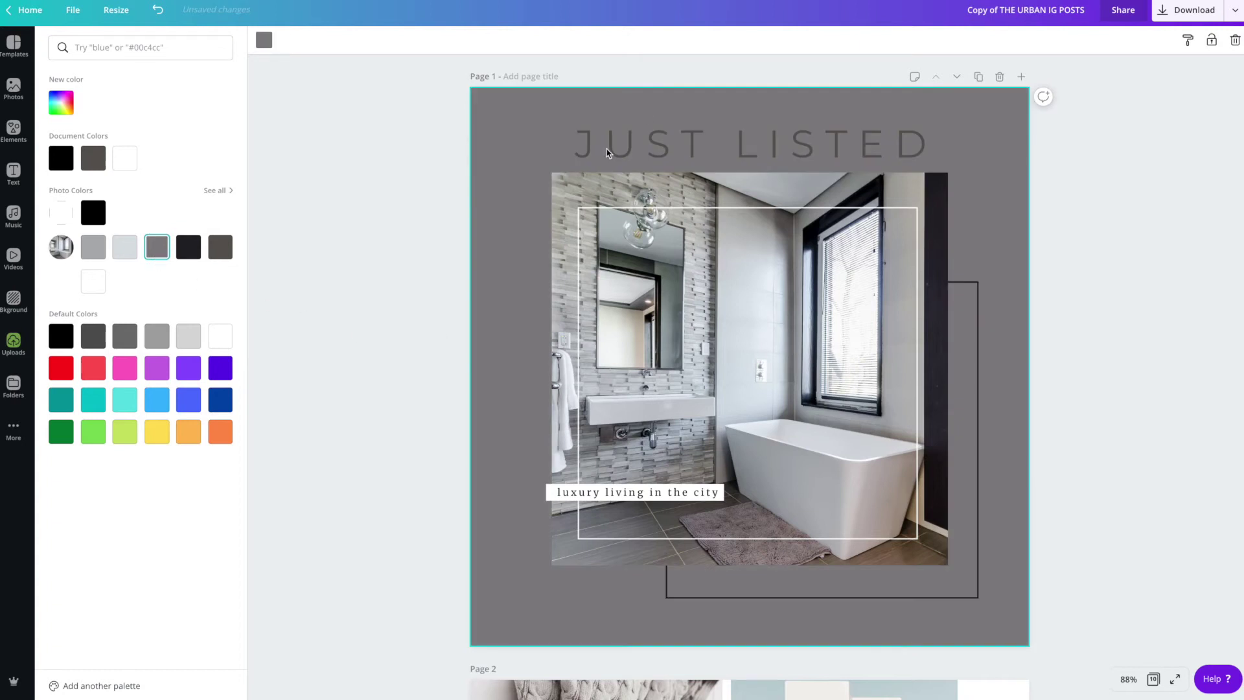
pyautogui.click(661, 148)
pyautogui.click(661, 147)
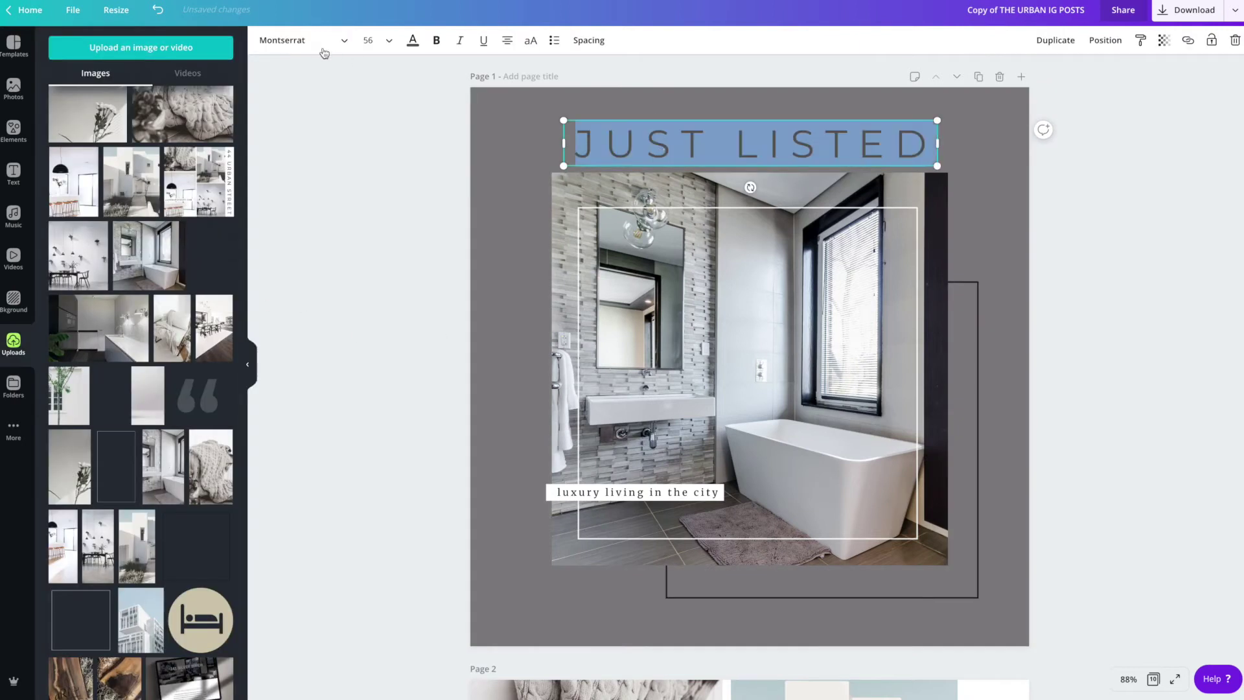
pyautogui.click(413, 40)
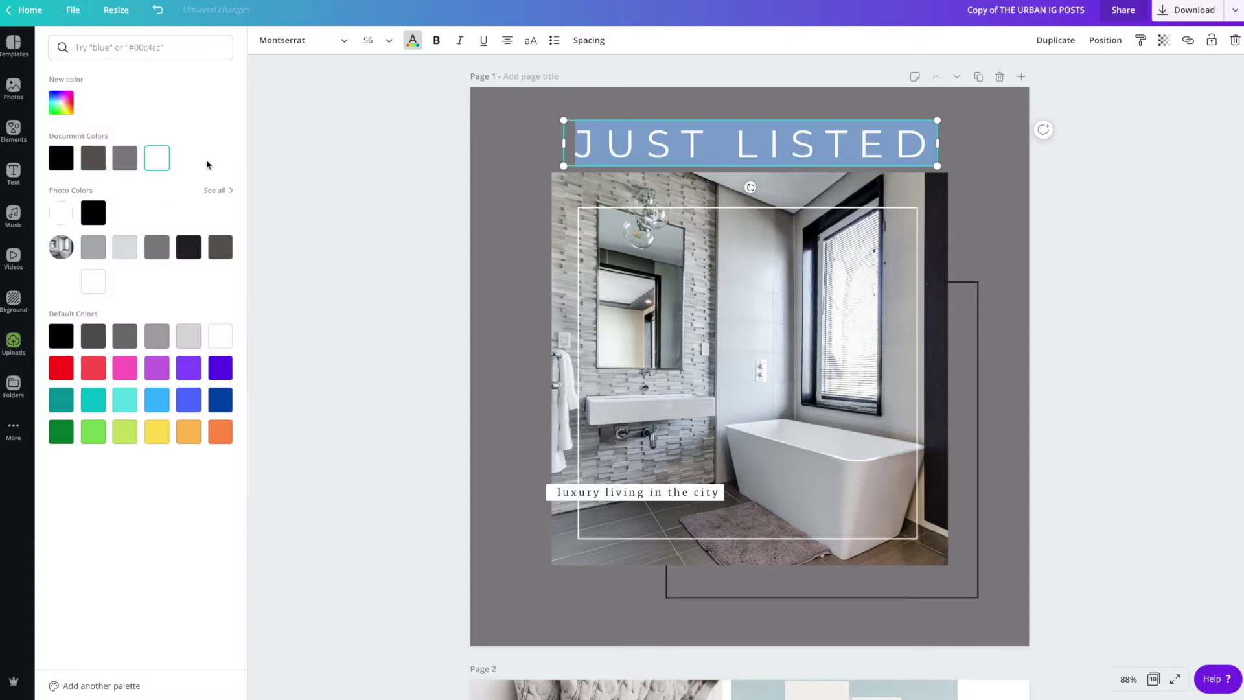
pyautogui.click(388, 208)
pyautogui.click(680, 152)
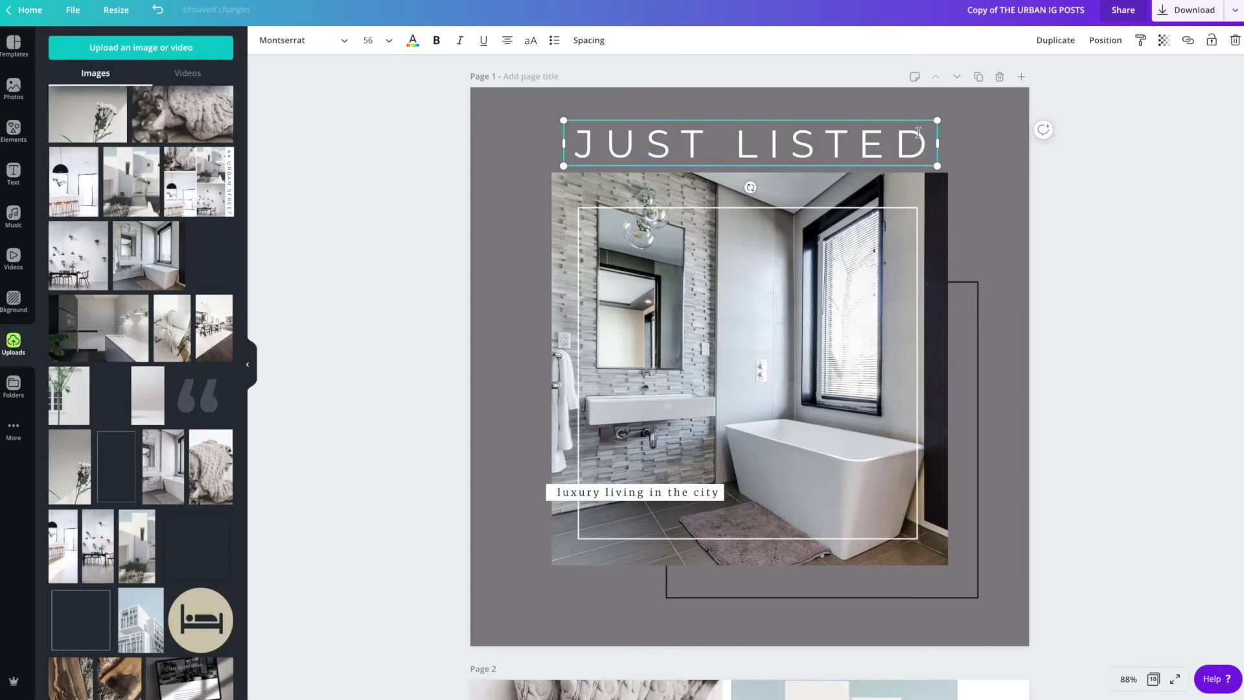
pyautogui.click(429, 433)
# Step: Scroll down the canvas to Page 2's 44 URBAN STREET photo collage
pyautogui.scroll(-1, 640, 364)
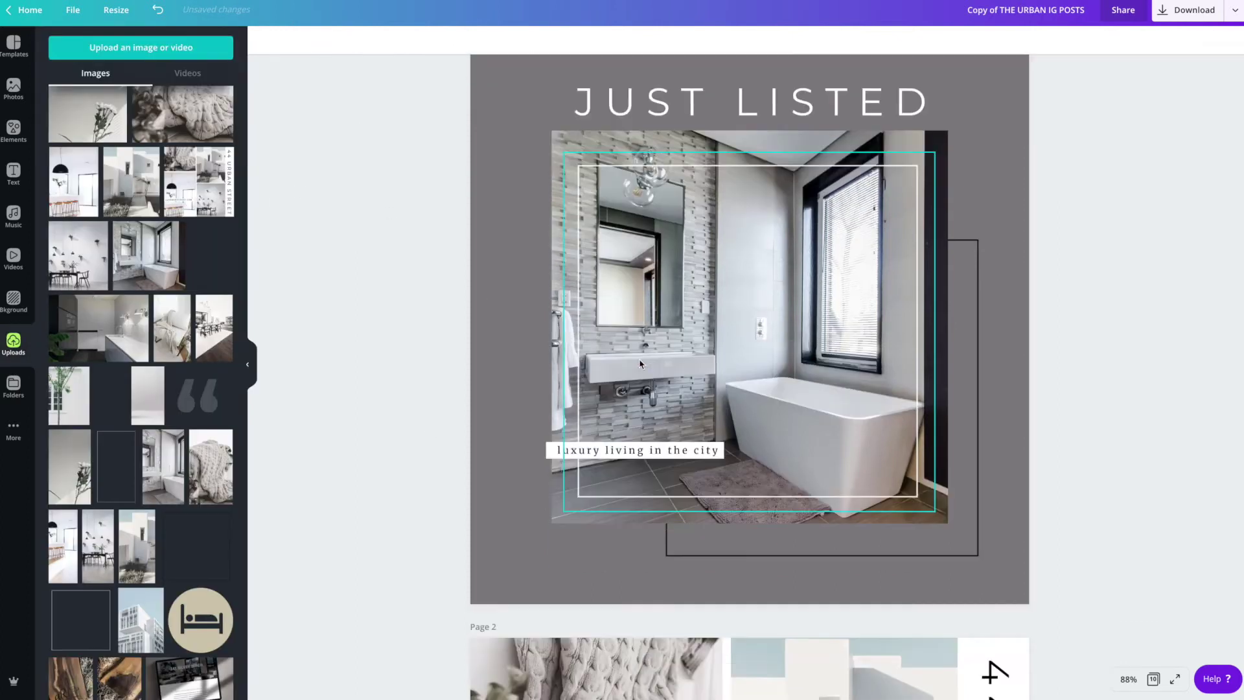
pyautogui.scroll(-1, 640, 365)
pyautogui.scroll(2, 518, 316)
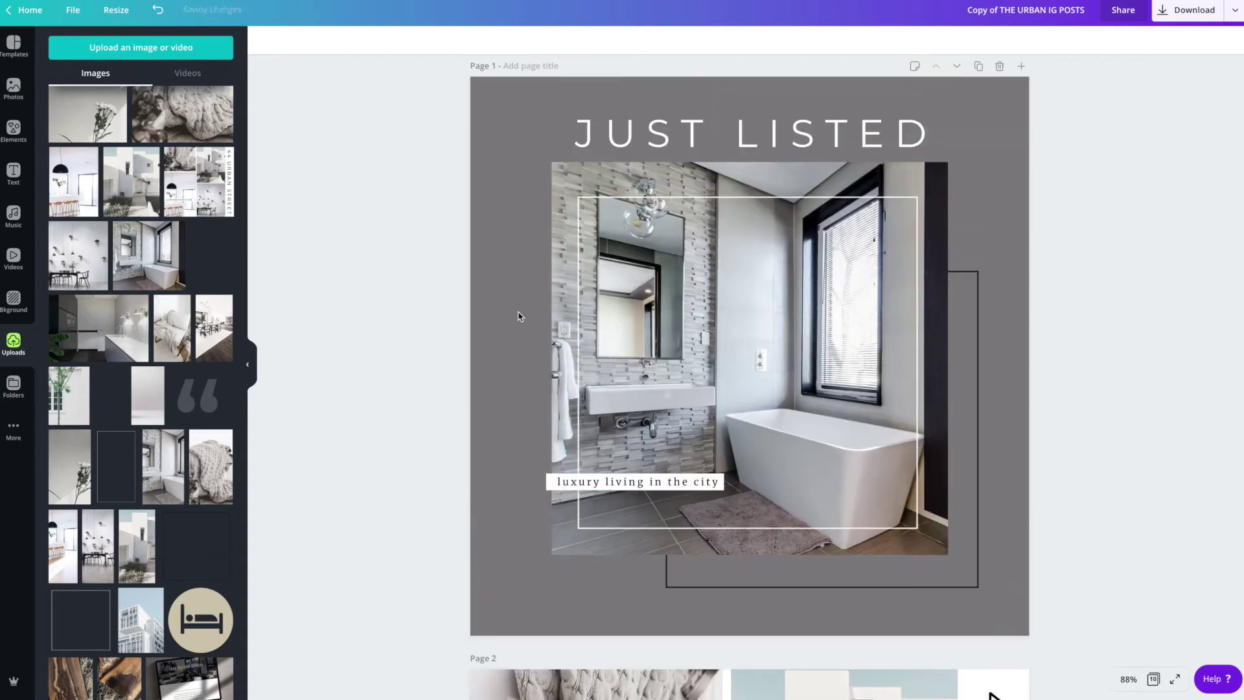
pyautogui.scroll(-2, 859, 354)
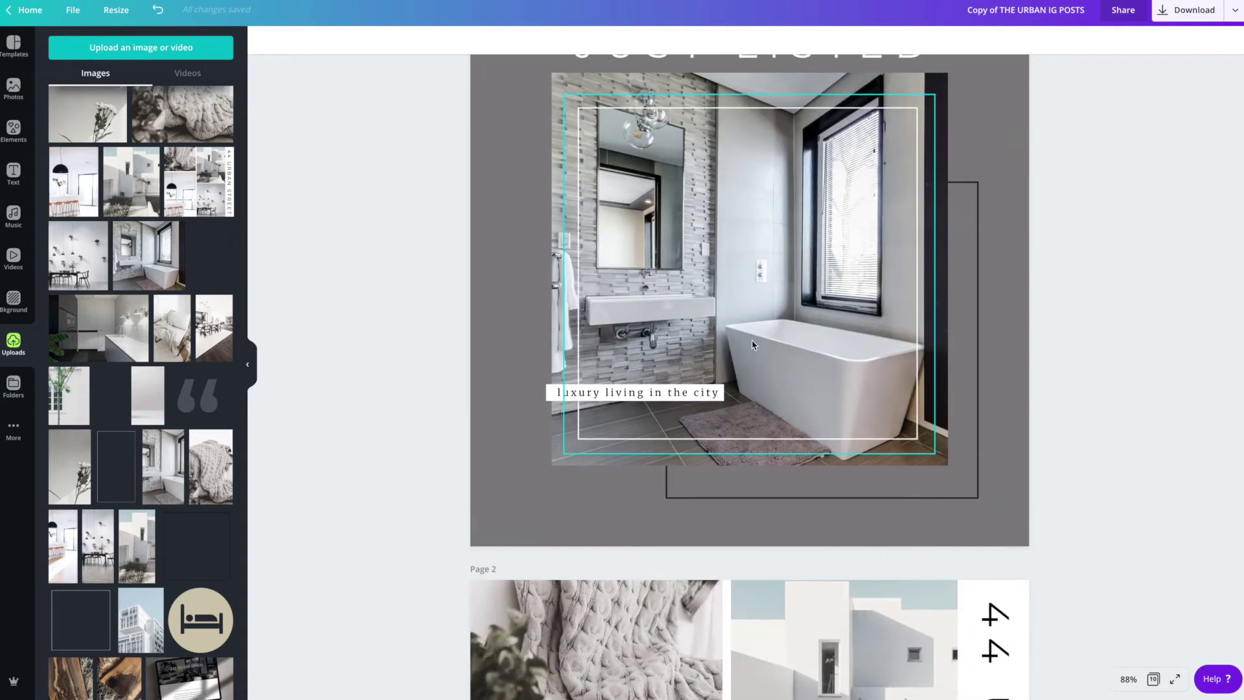
pyautogui.scroll(3, 722, 335)
pyautogui.scroll(-6, 553, 307)
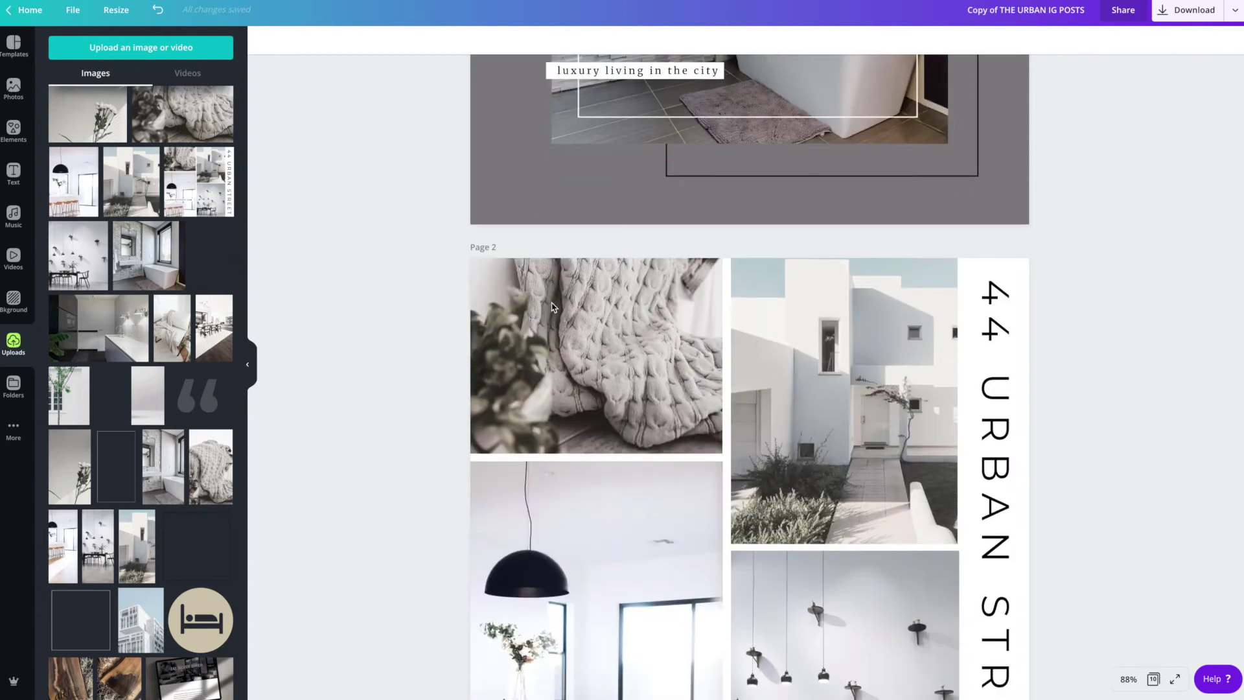
pyautogui.scroll(1, 553, 307)
pyautogui.scroll(1, 553, 307)
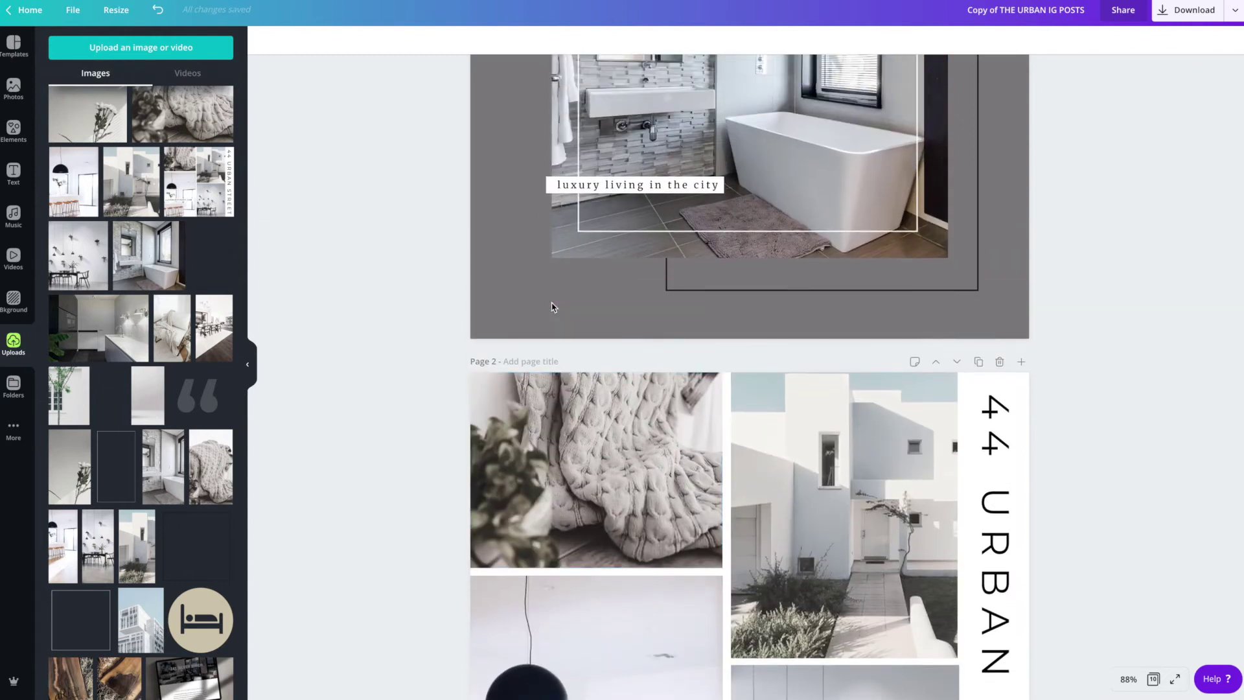
pyautogui.scroll(-1, 552, 307)
pyautogui.scroll(-1, 641, 299)
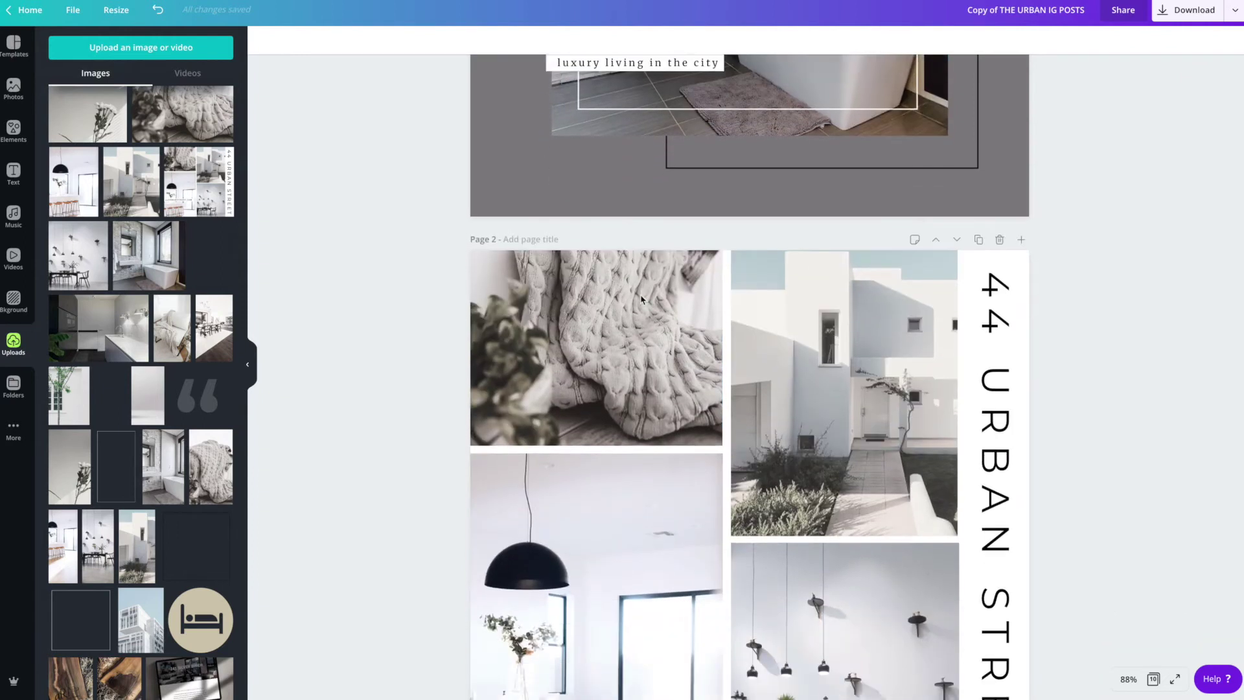
pyautogui.scroll(-3, 642, 299)
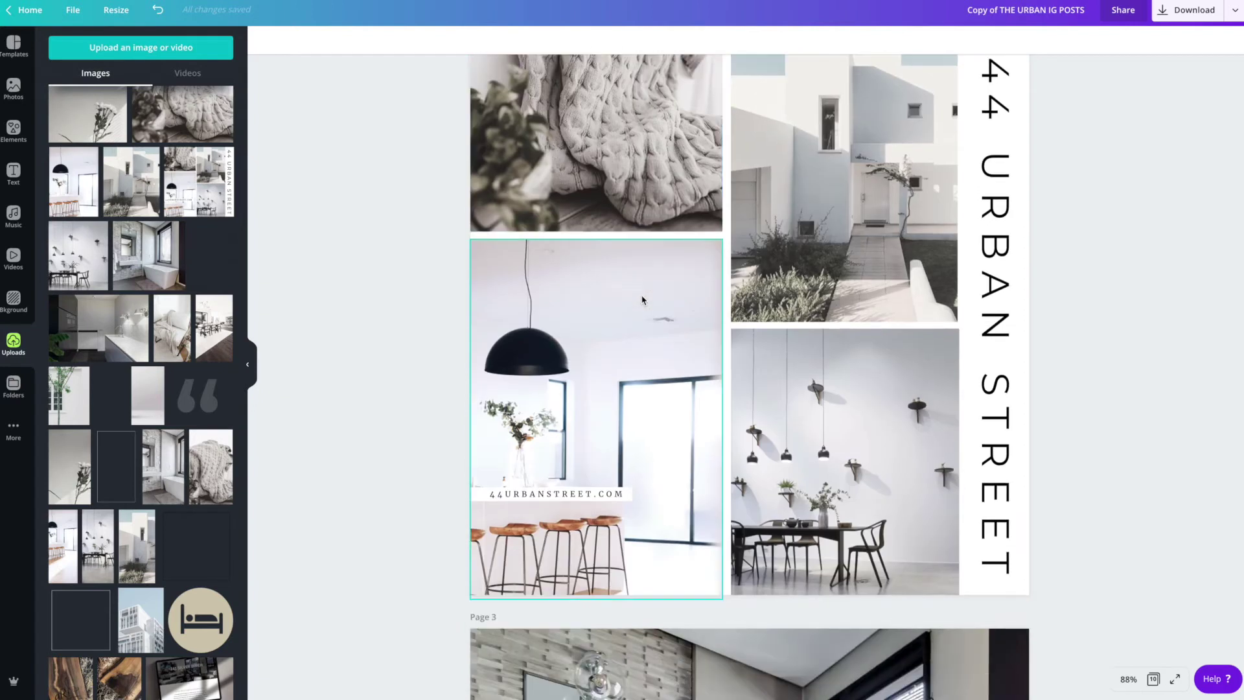
pyautogui.scroll(-10, 84, 234)
pyautogui.scroll(5, 84, 234)
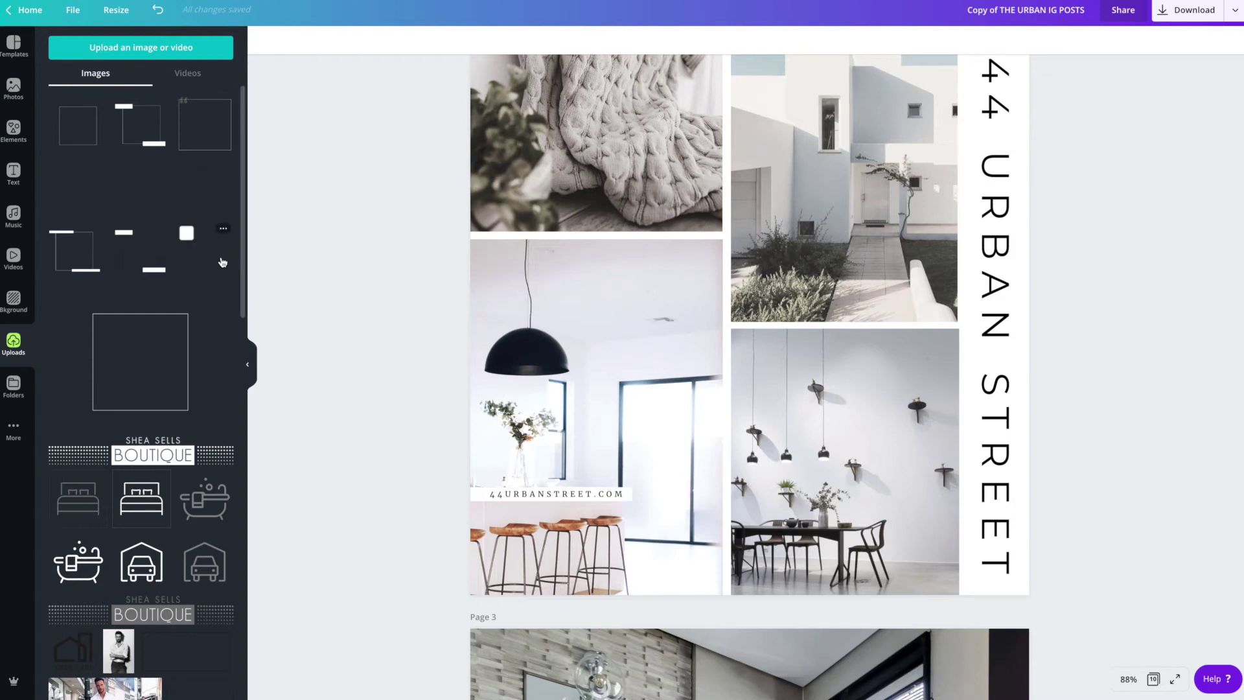
# Step: Upload the ten files OVERLAY_1.png through OVERLAY_10.png and scroll on to Page 3
pyautogui.click(157, 51)
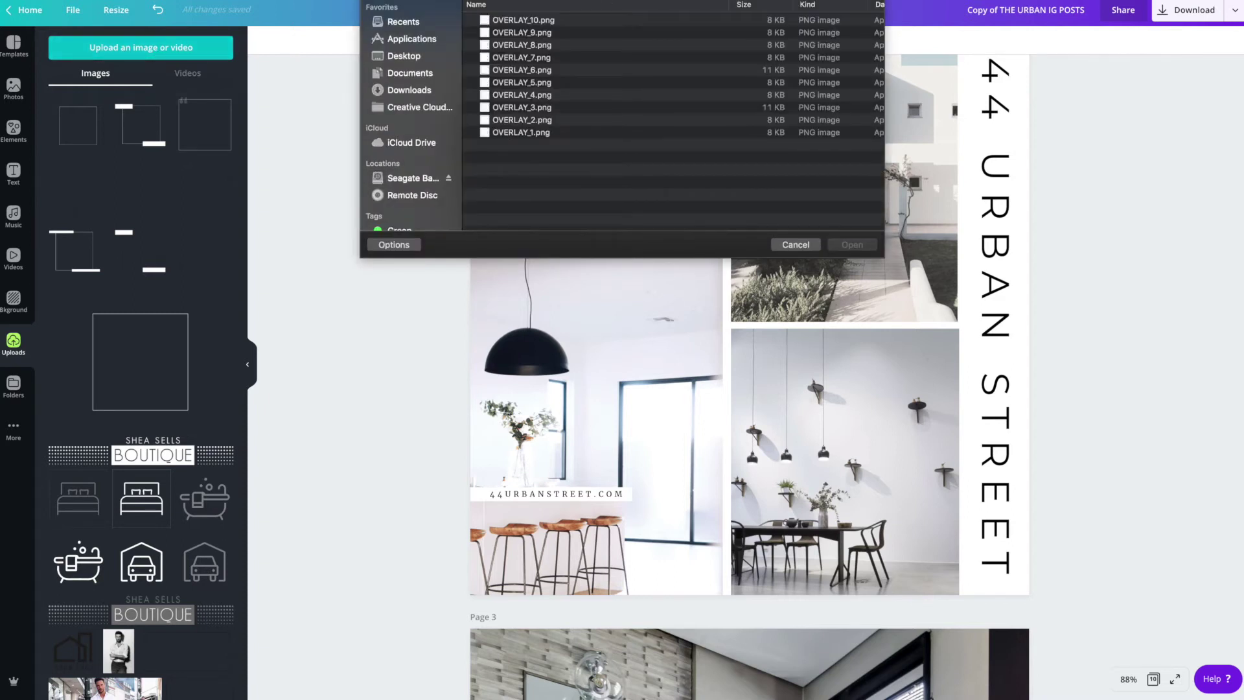
pyautogui.click(519, 132)
pyautogui.keyDown('shift'); pyautogui.click(523, 25); pyautogui.keyUp('shift')
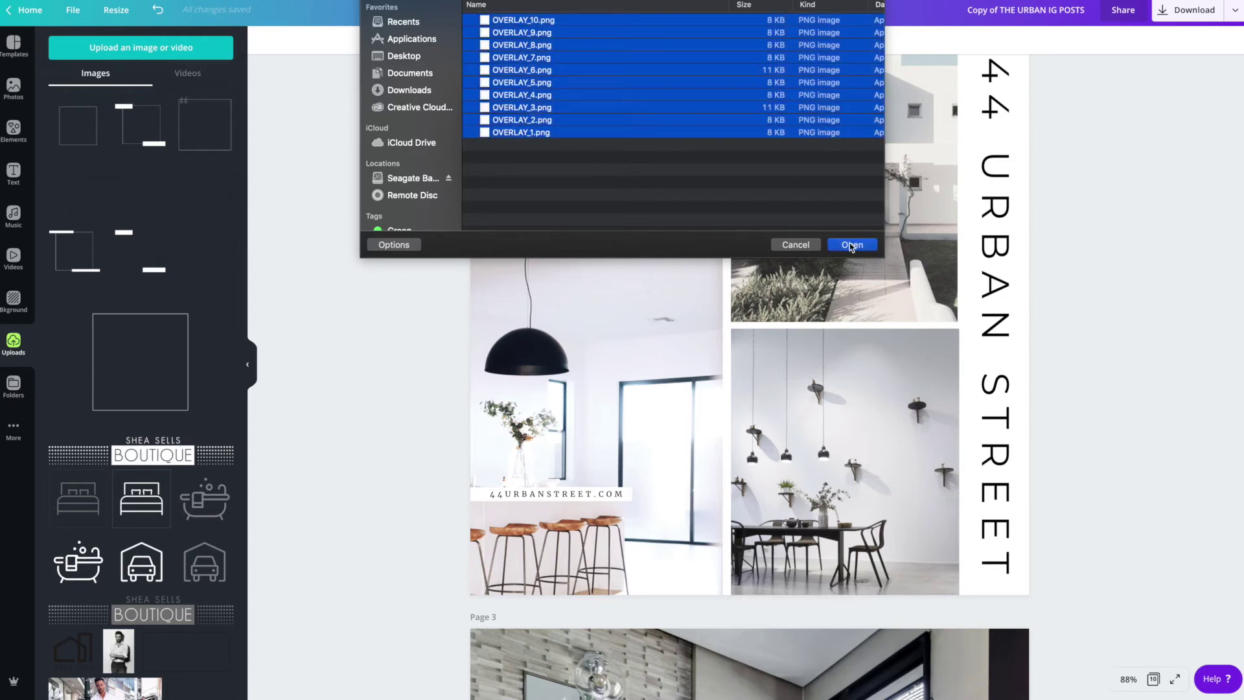
pyautogui.click(796, 246)
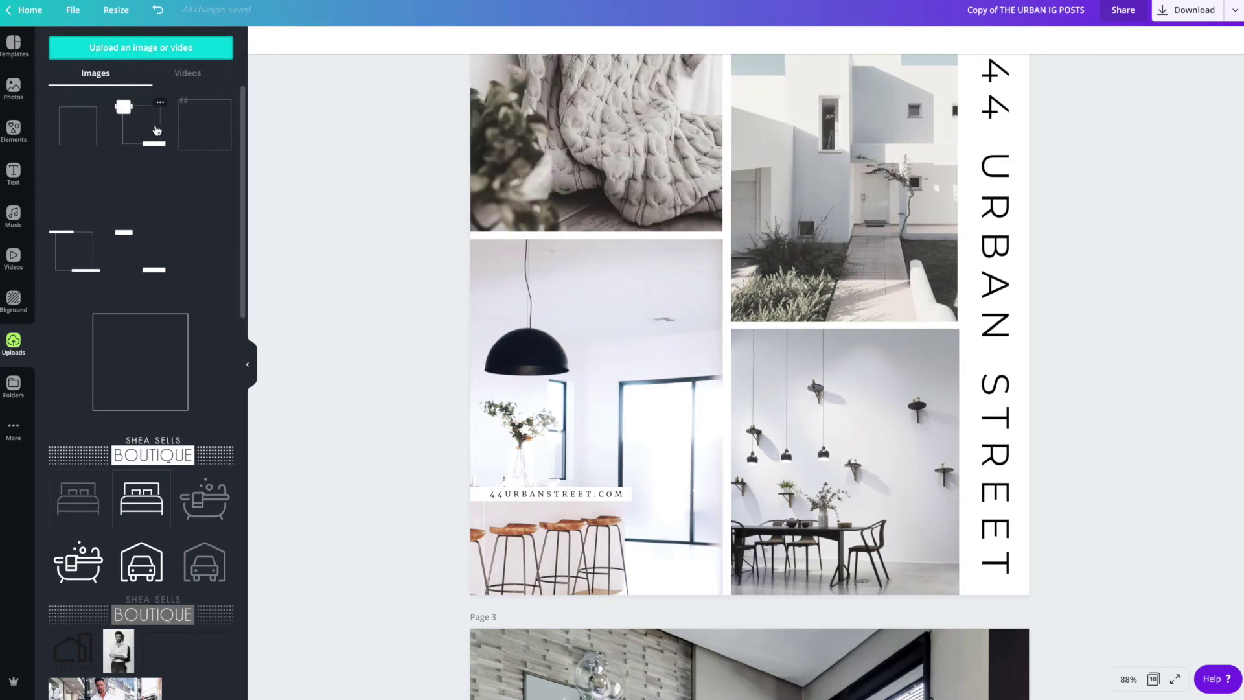
pyautogui.scroll(-8, 554, 223)
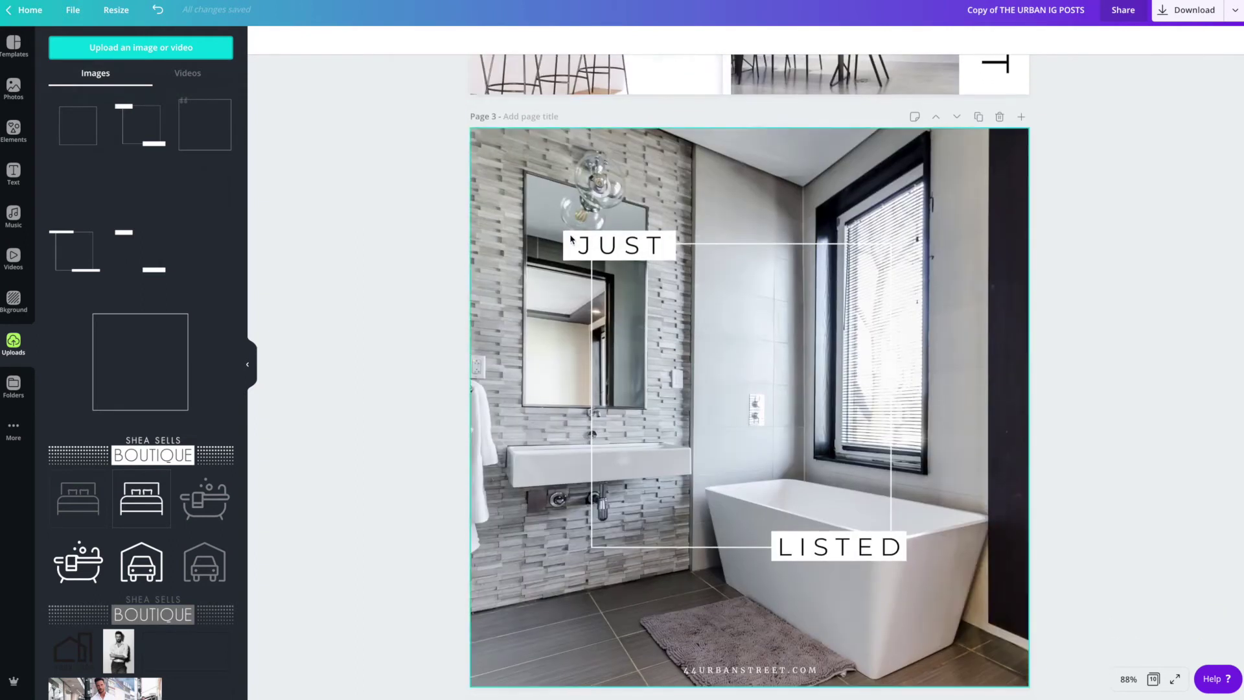
# Step: Unlock Page 3's bathroom background and swap it for the flower photo, then the tree photo
pyautogui.click(571, 193)
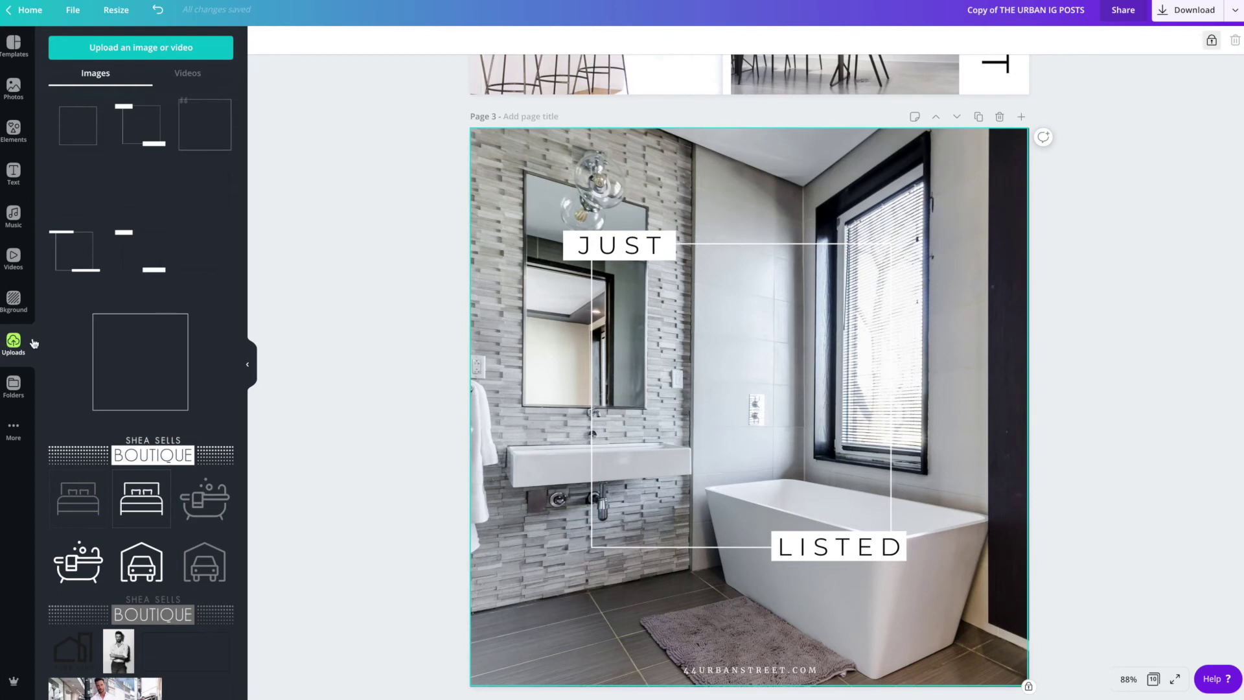
pyautogui.scroll(-10, 130, 273)
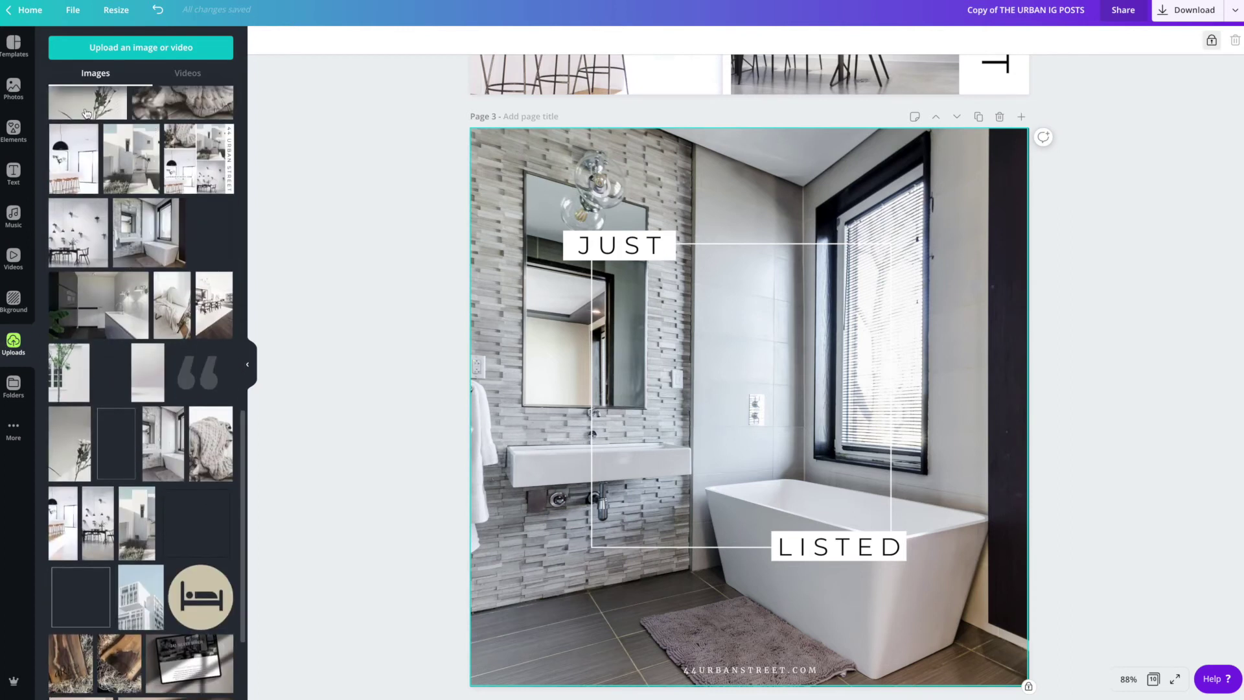
pyautogui.moveTo(85, 112); pyautogui.dragTo(425, 244)
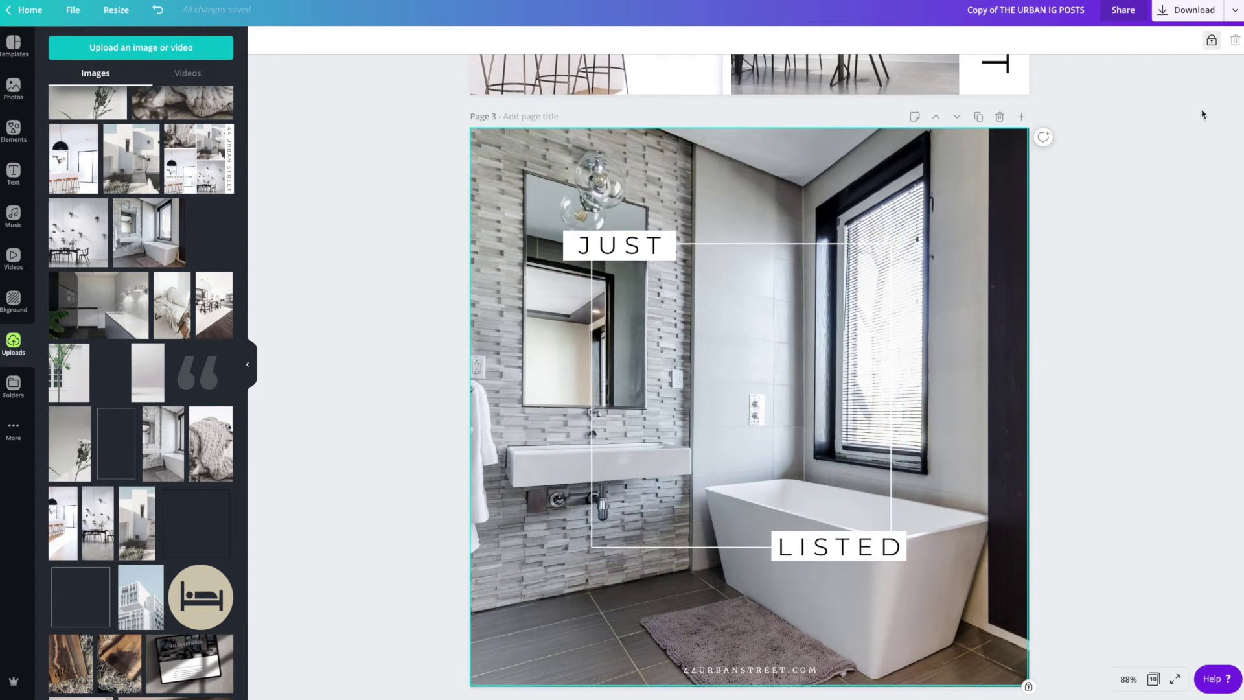
pyautogui.click(1212, 43)
pyautogui.moveTo(77, 104); pyautogui.dragTo(528, 227)
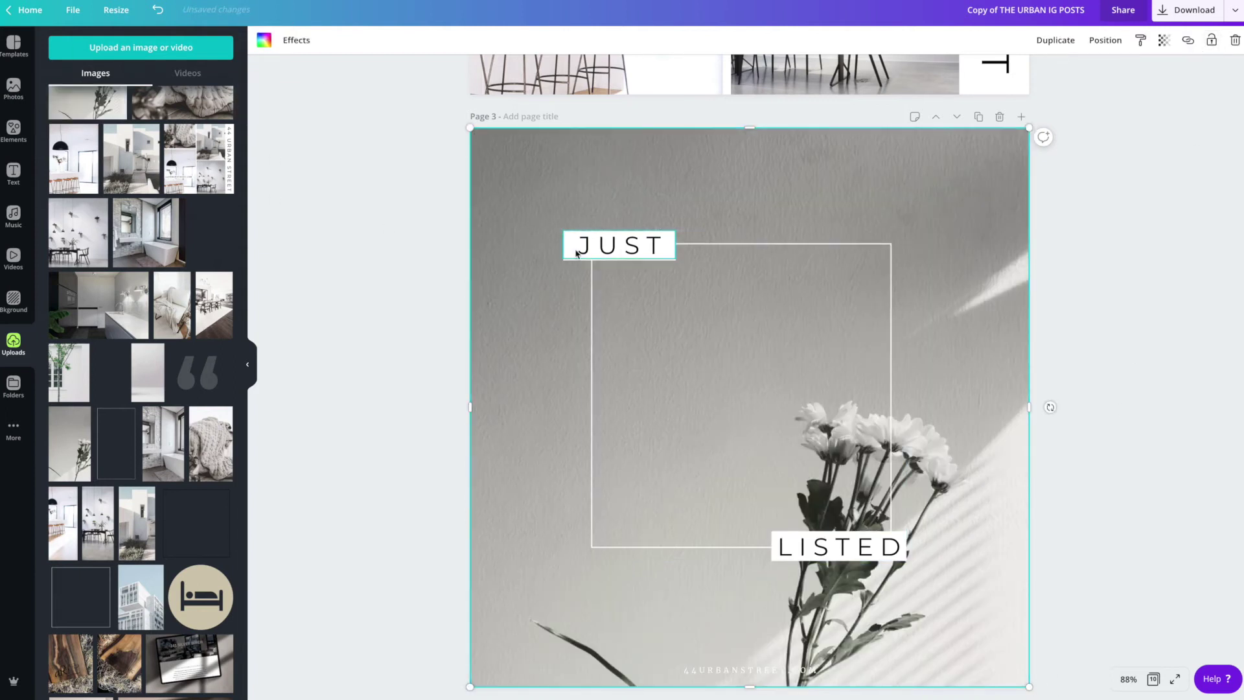
pyautogui.scroll(-1, 77, 214)
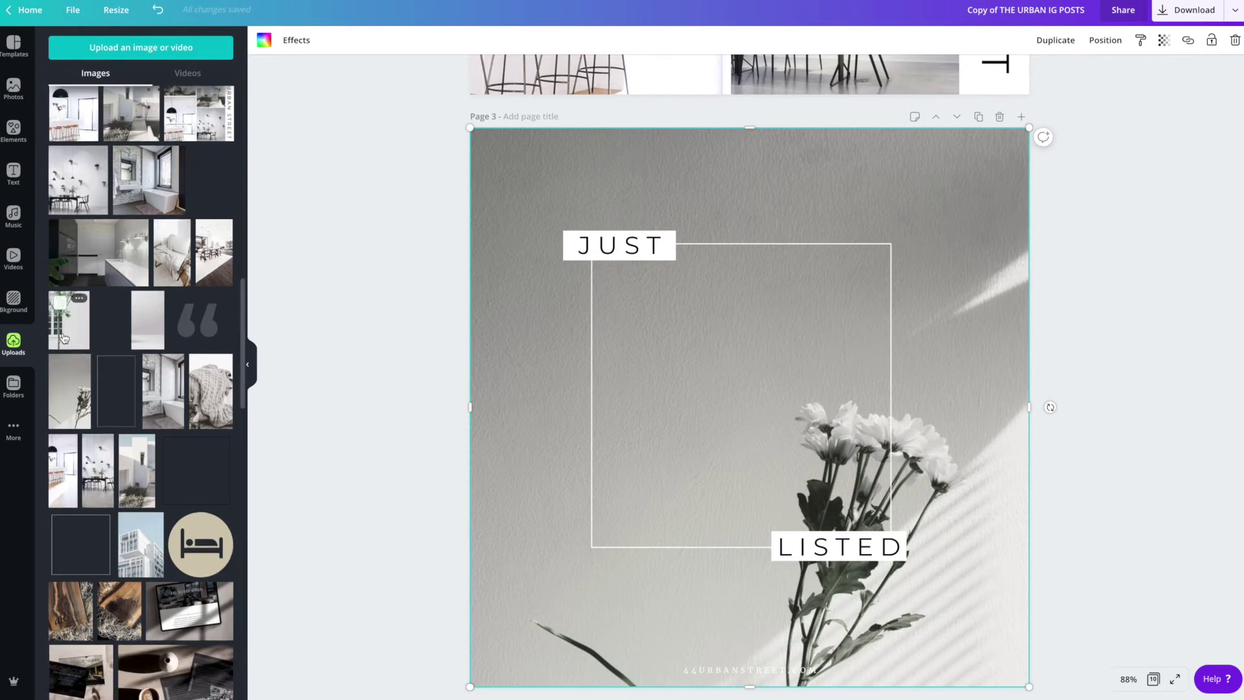
pyautogui.moveTo(65, 327); pyautogui.dragTo(506, 330)
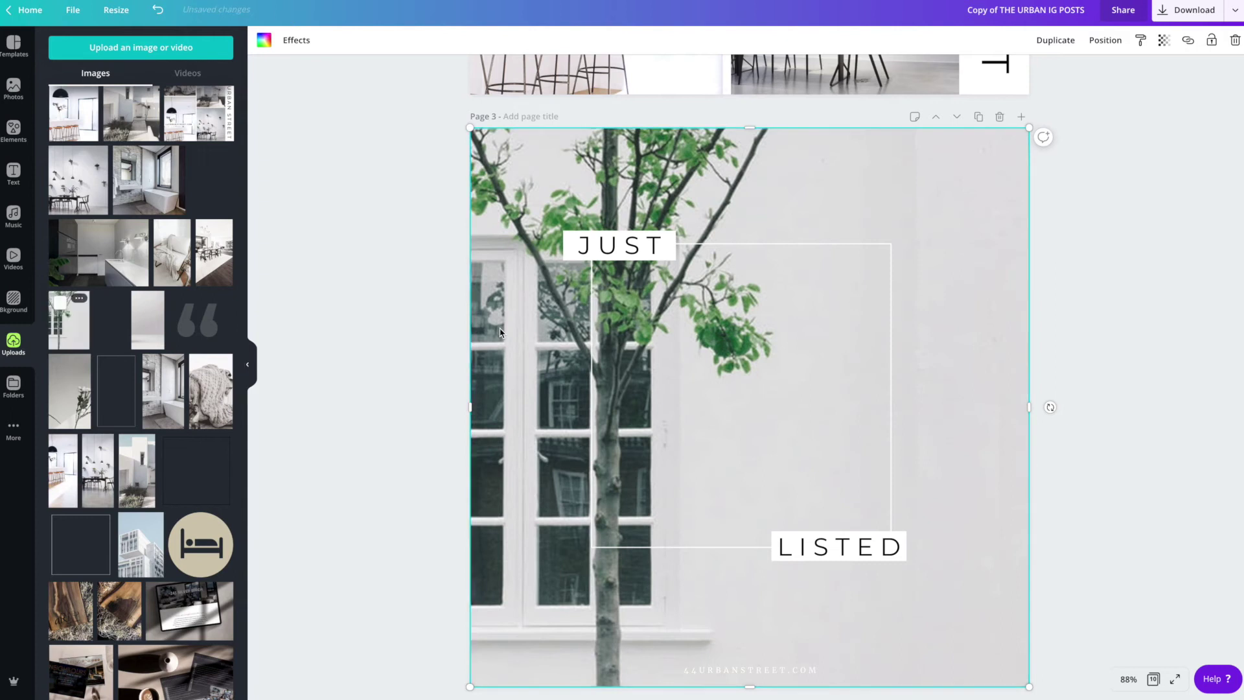
pyautogui.scroll(-2, 919, 287)
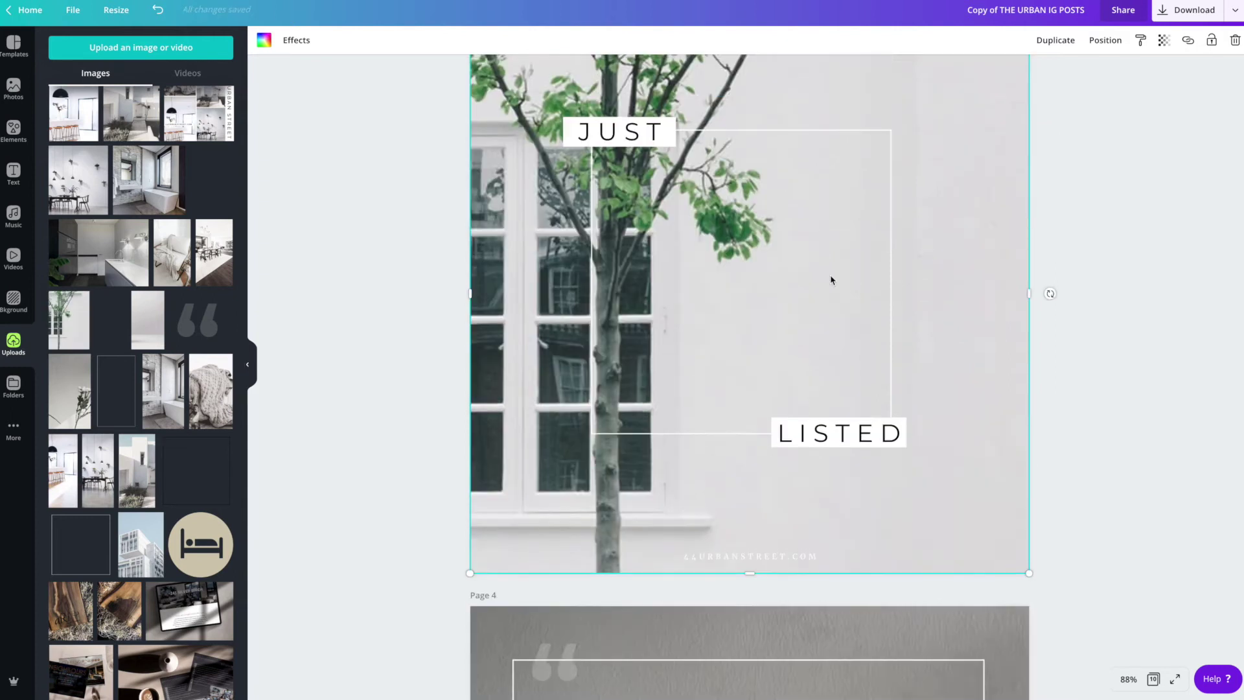
pyautogui.scroll(2, 947, 259)
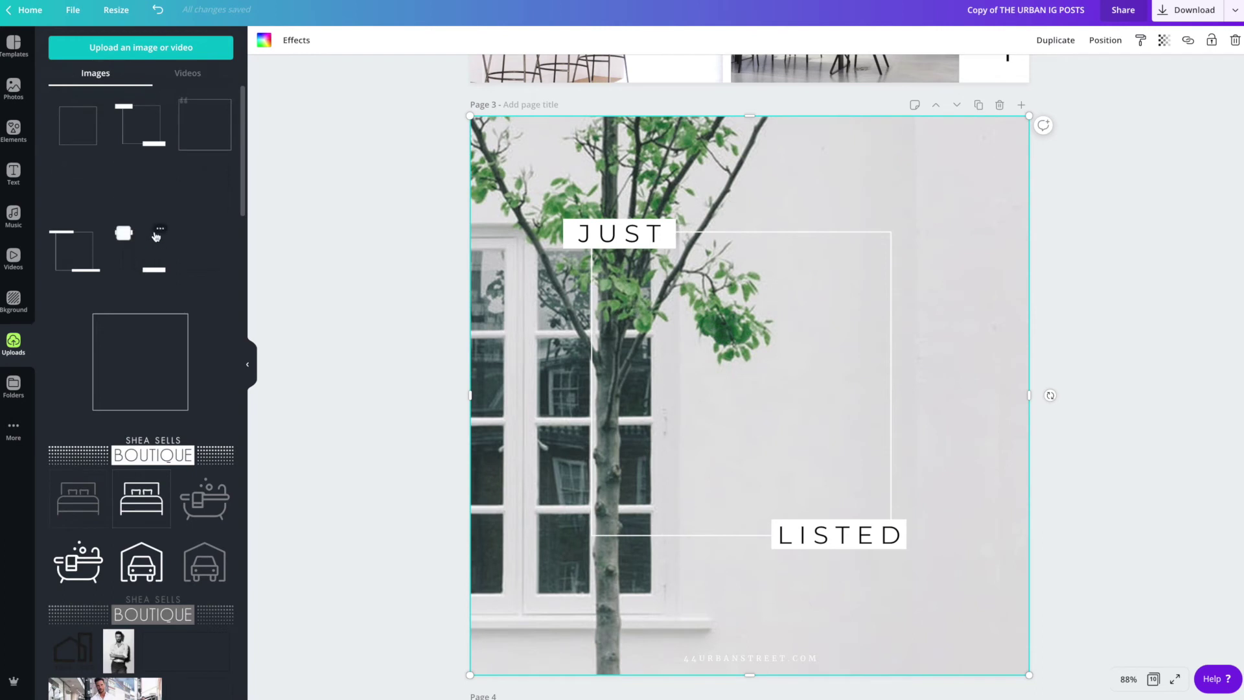
# Step: Add an uploaded frame graphic, enlarge it to 880 by 880, then delete it
pyautogui.click(132, 259)
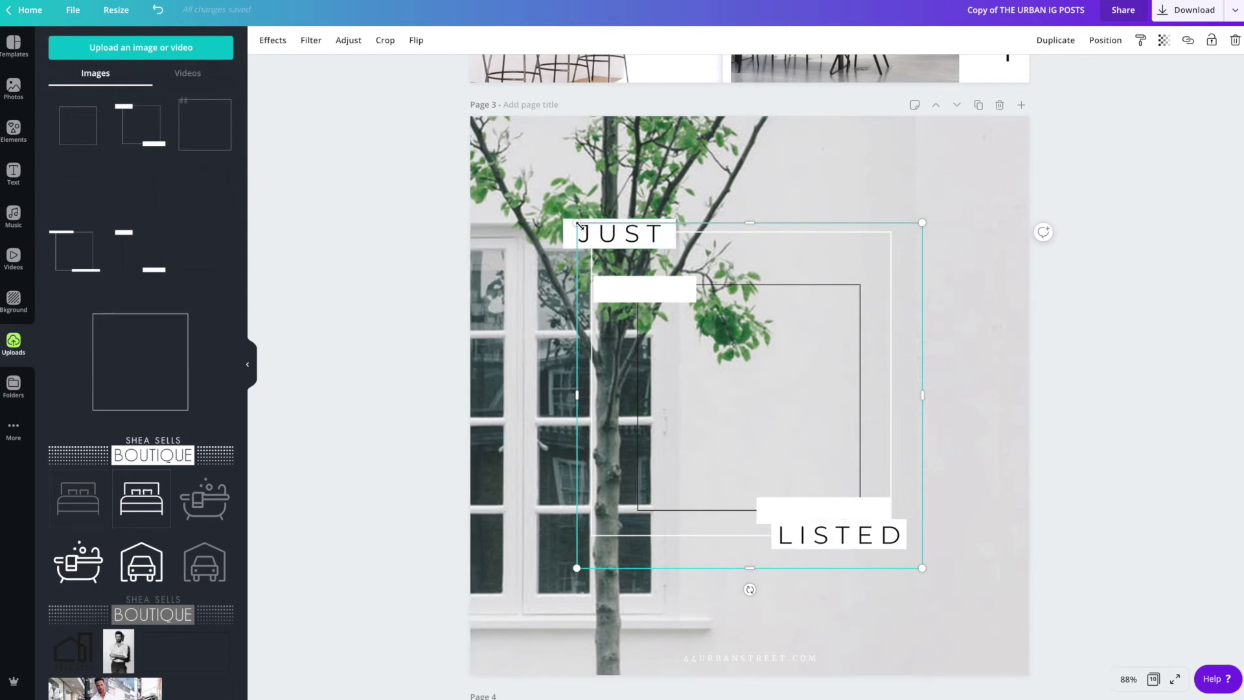
pyautogui.moveTo(579, 223); pyautogui.dragTo(517, 163)
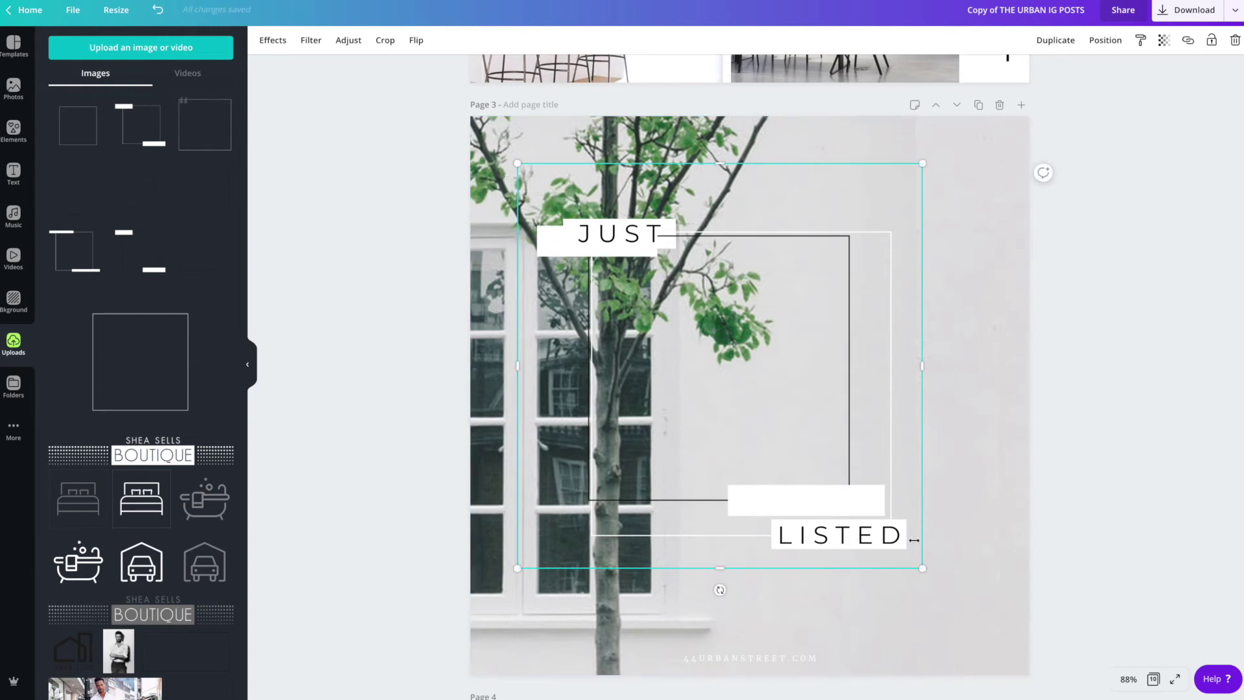
pyautogui.moveTo(922, 568); pyautogui.dragTo(974, 574)
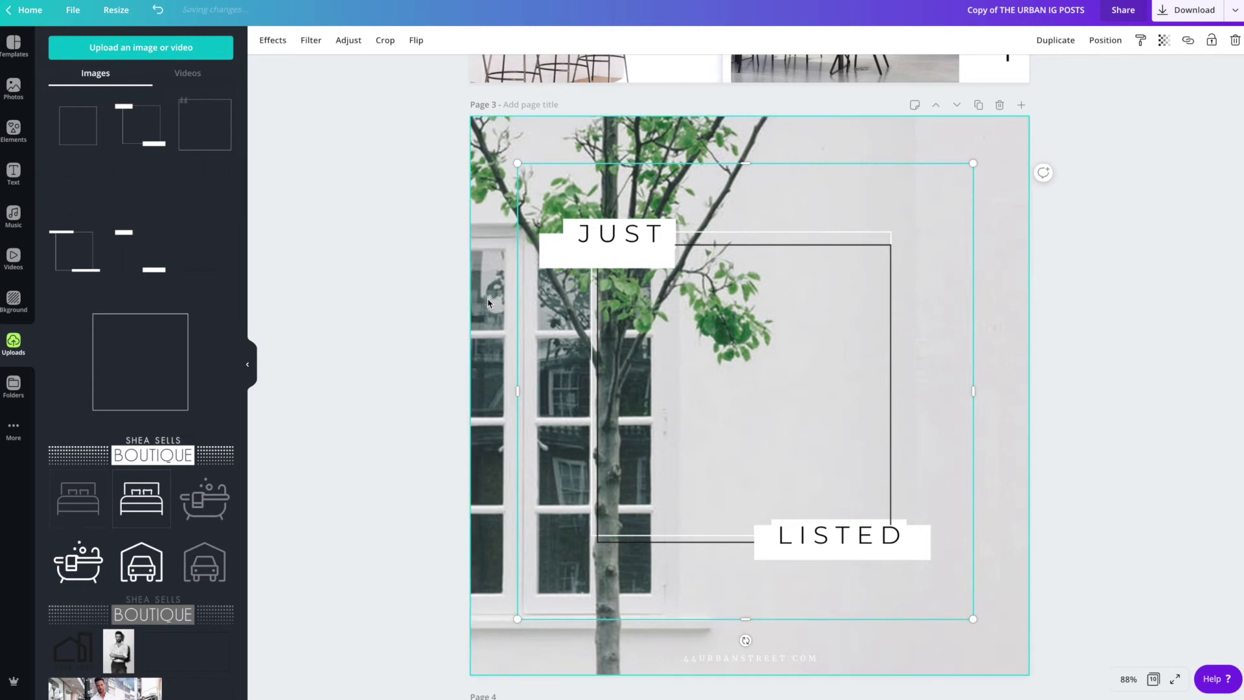
pyautogui.press('Delete')
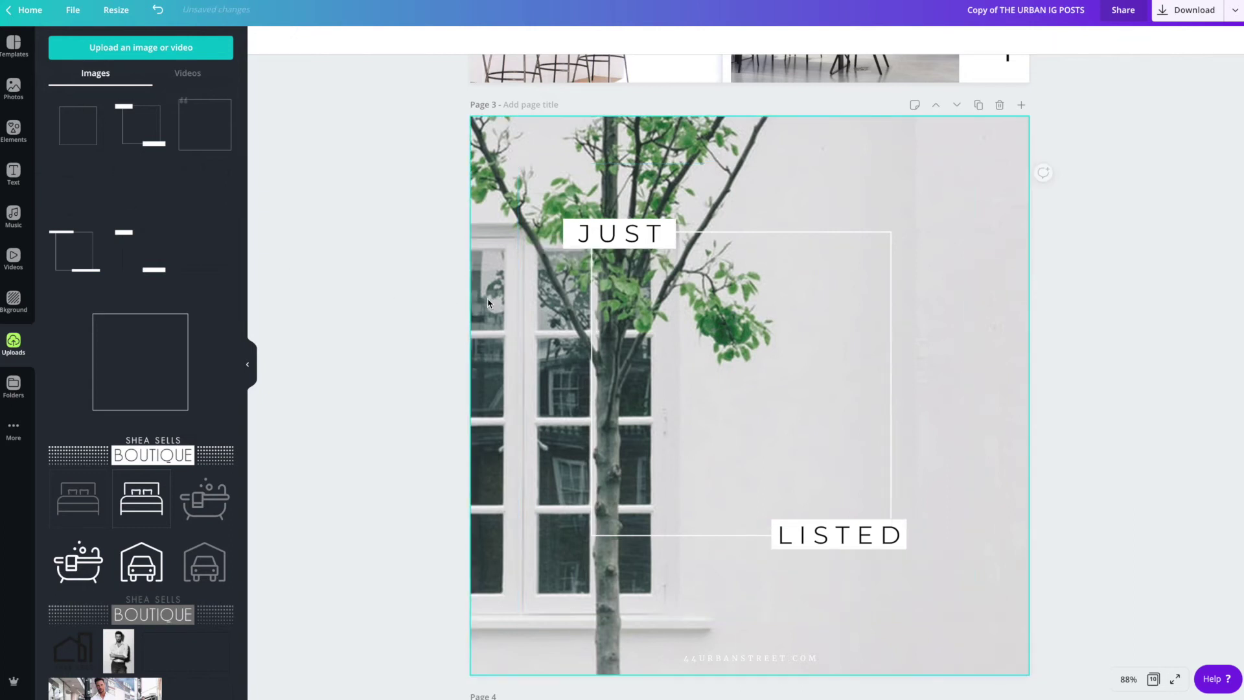
# Step: Add the dark square outline frame, enlarge it to about 755 by 755, and shift it right
pyautogui.click(145, 200)
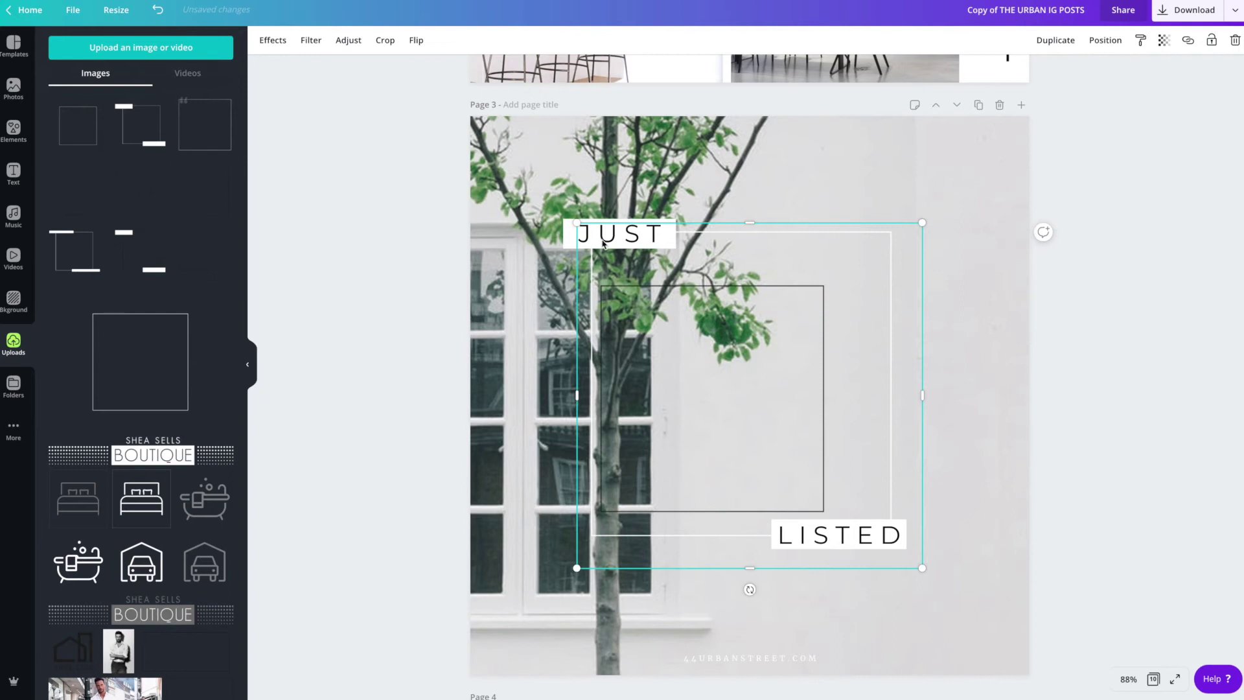
pyautogui.moveTo(577, 222); pyautogui.dragTo(503, 171)
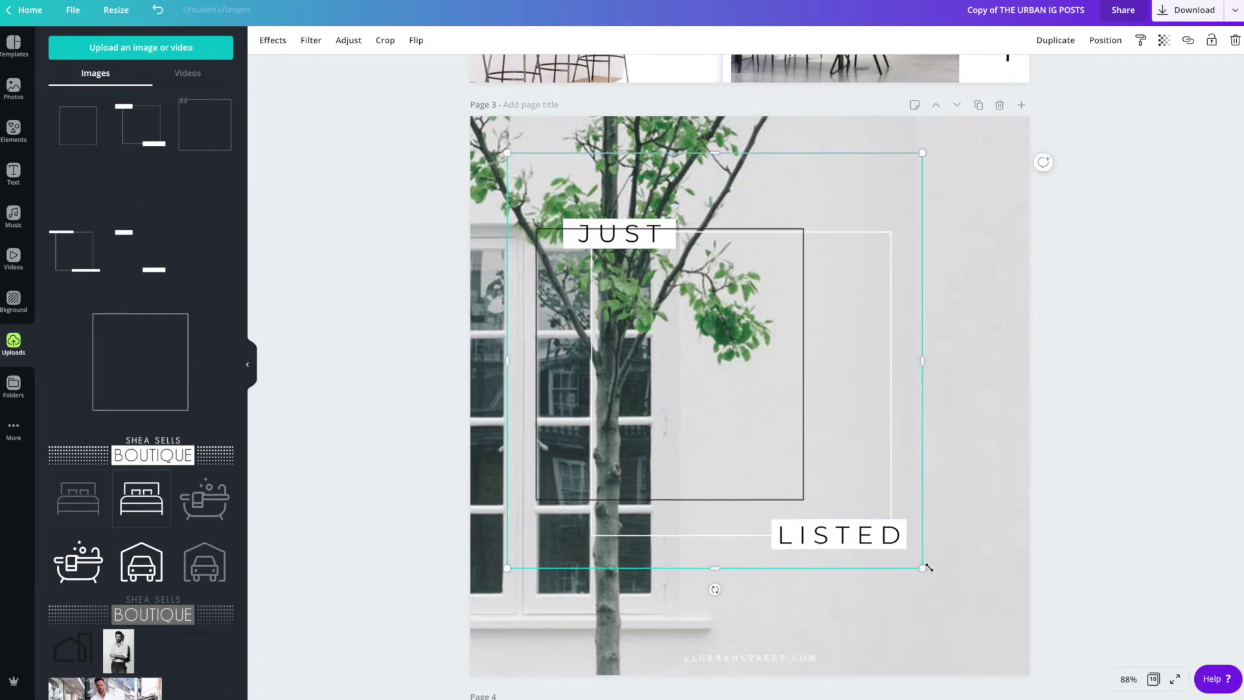
pyautogui.moveTo(928, 568); pyautogui.dragTo(965, 610)
pyautogui.moveTo(791, 370); pyautogui.dragTo(859, 368)
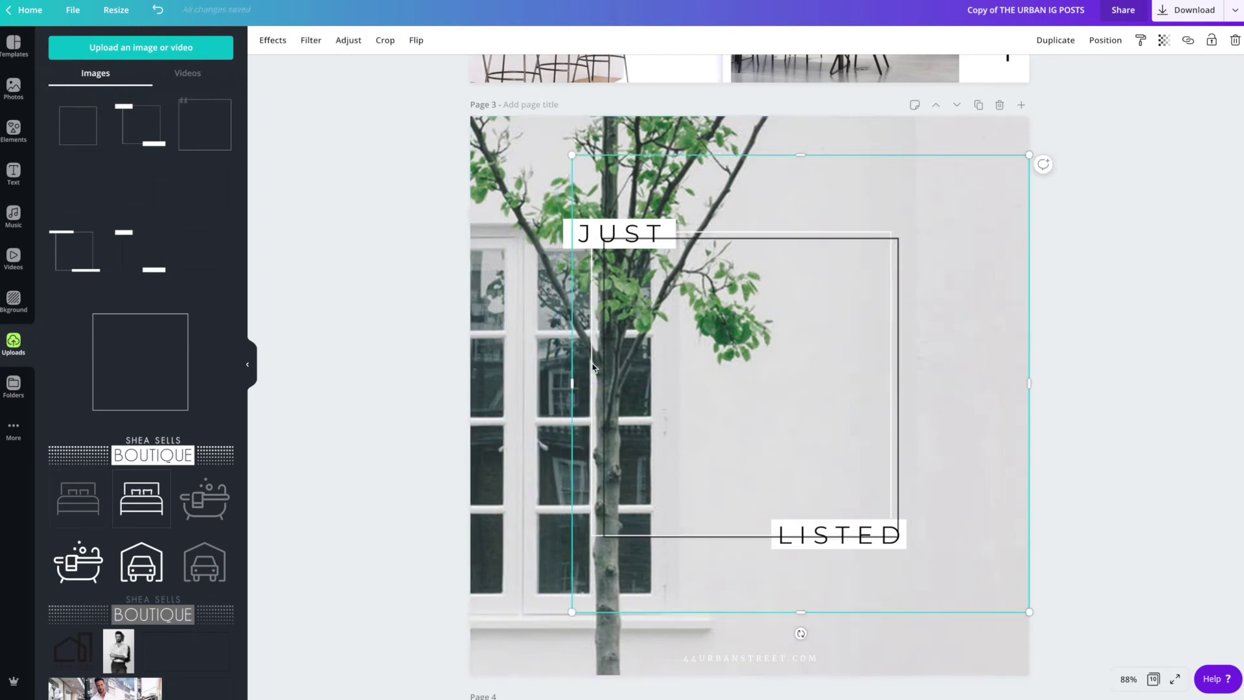
pyautogui.press('Delete')
pyautogui.hotkey('ctrl', 'z')
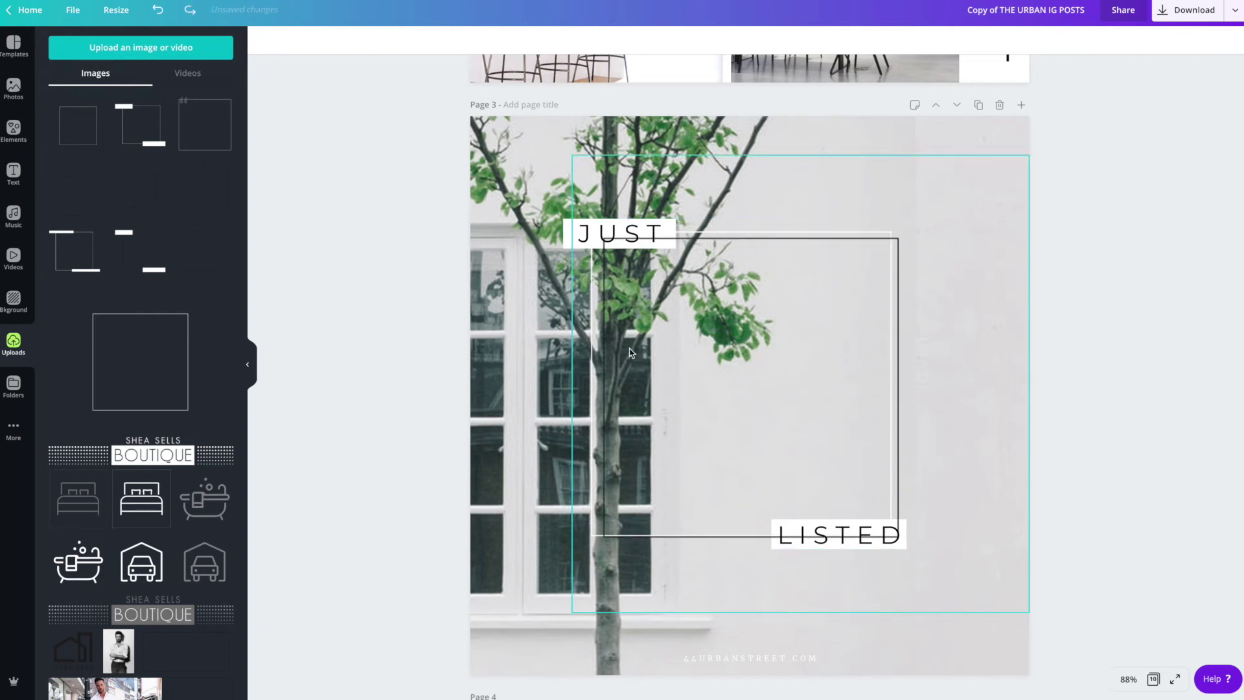
pyautogui.hotkey('ctrl', 'shift', 'z')
pyautogui.hotkey('ctrl', 'shift', 'z')
pyautogui.hotkey('ctrl', 'shift', 'z')
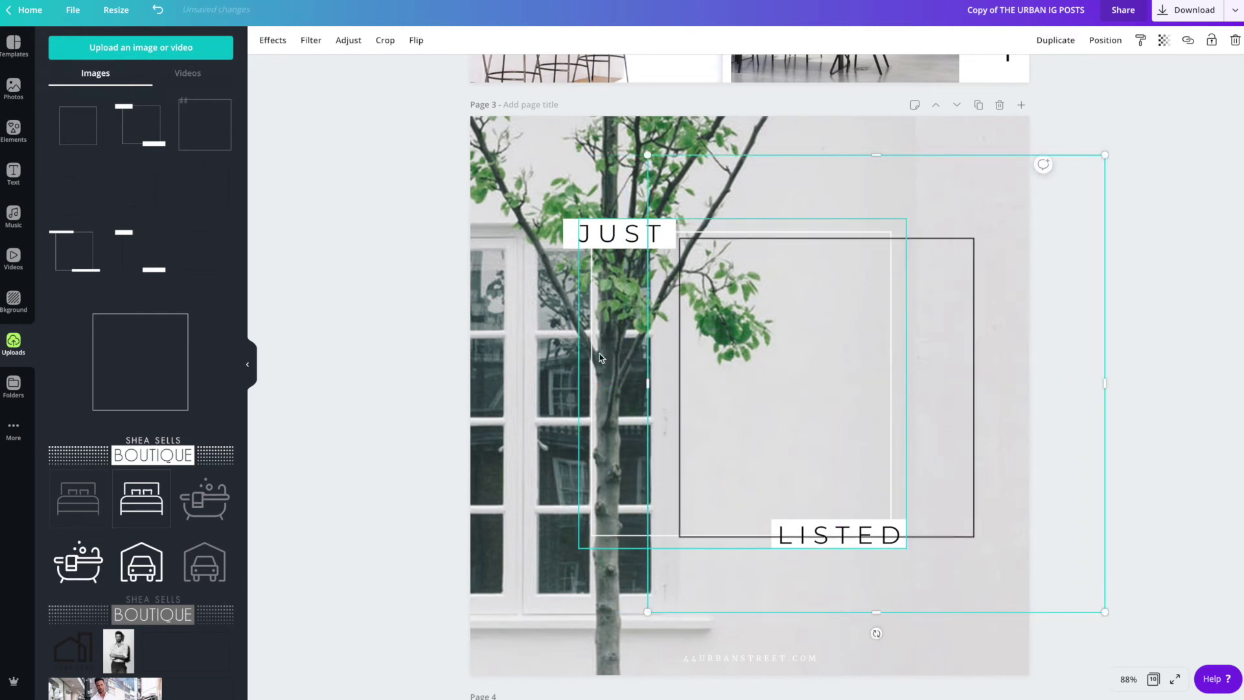
# Step: Delete the original white JUST/LISTED frame, restoring the tree background after deleting it by mistake
pyautogui.click(625, 357)
pyautogui.press('Delete')
pyautogui.click(737, 352)
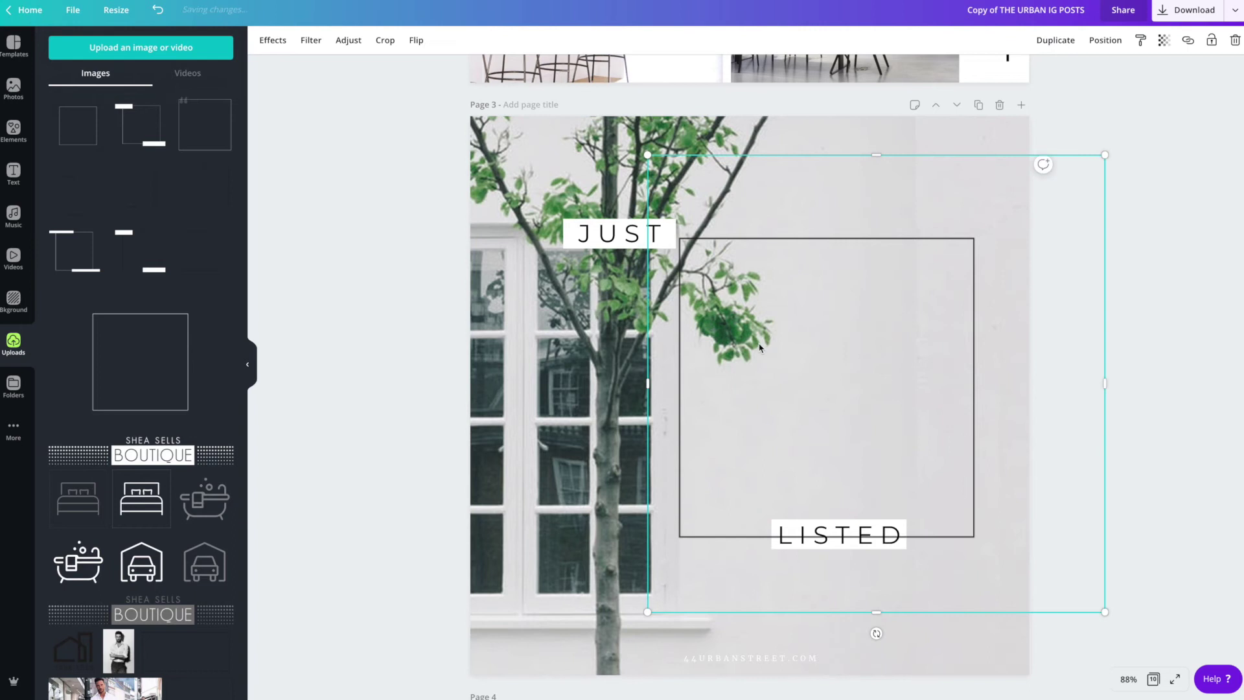
pyautogui.press('Delete')
pyautogui.hotkey('ctrl', 'z')
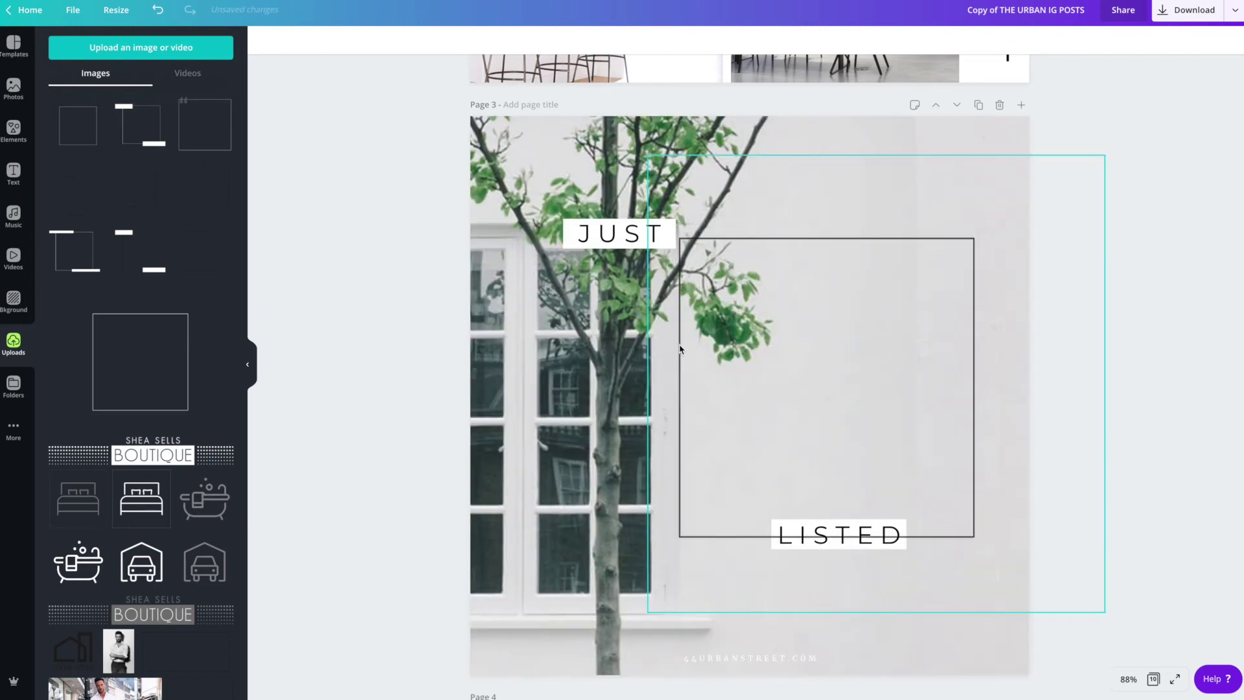
pyautogui.click(481, 180)
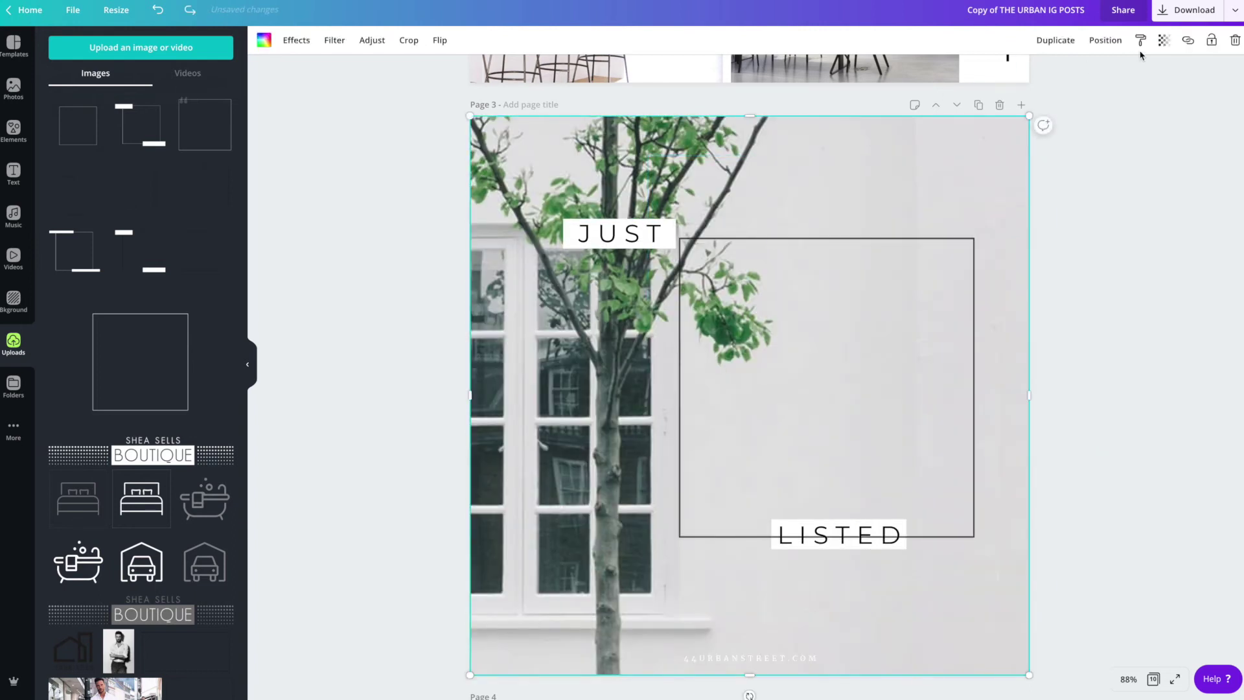
pyautogui.click(1211, 41)
# Step: Shift the dark square frame left and send it backward twice, behind the LISTED and JUST labels
pyautogui.moveTo(874, 316); pyautogui.dragTo(777, 310)
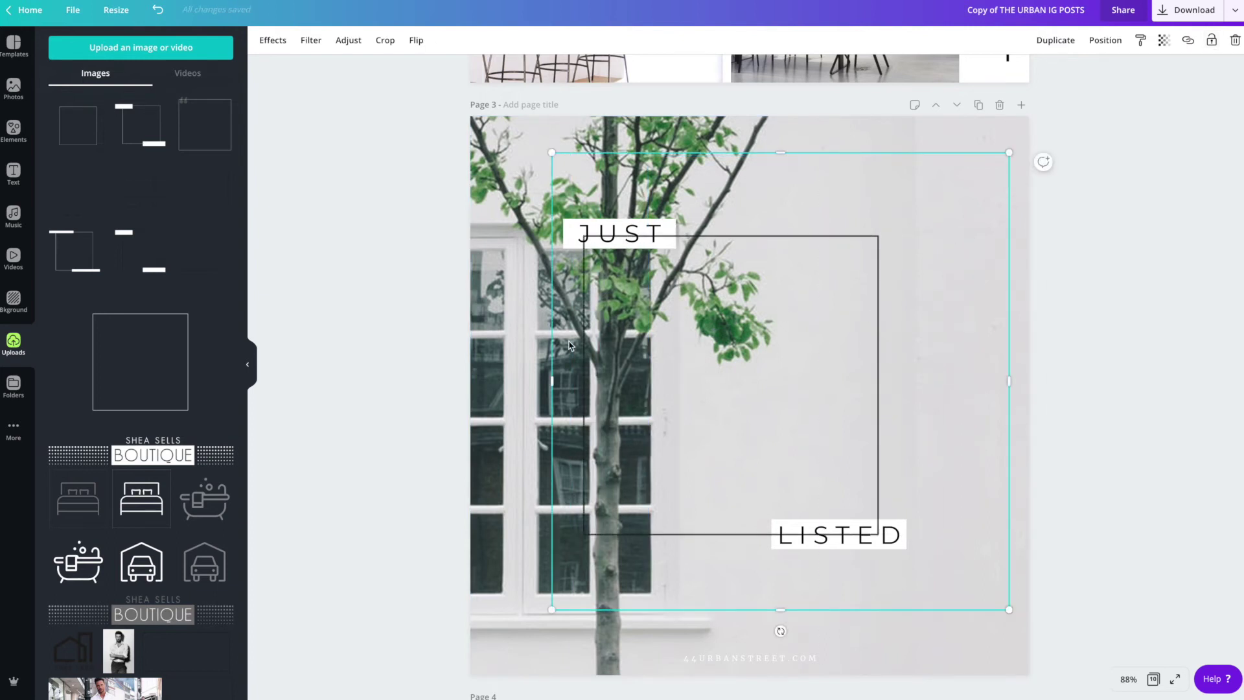
pyautogui.click(414, 371)
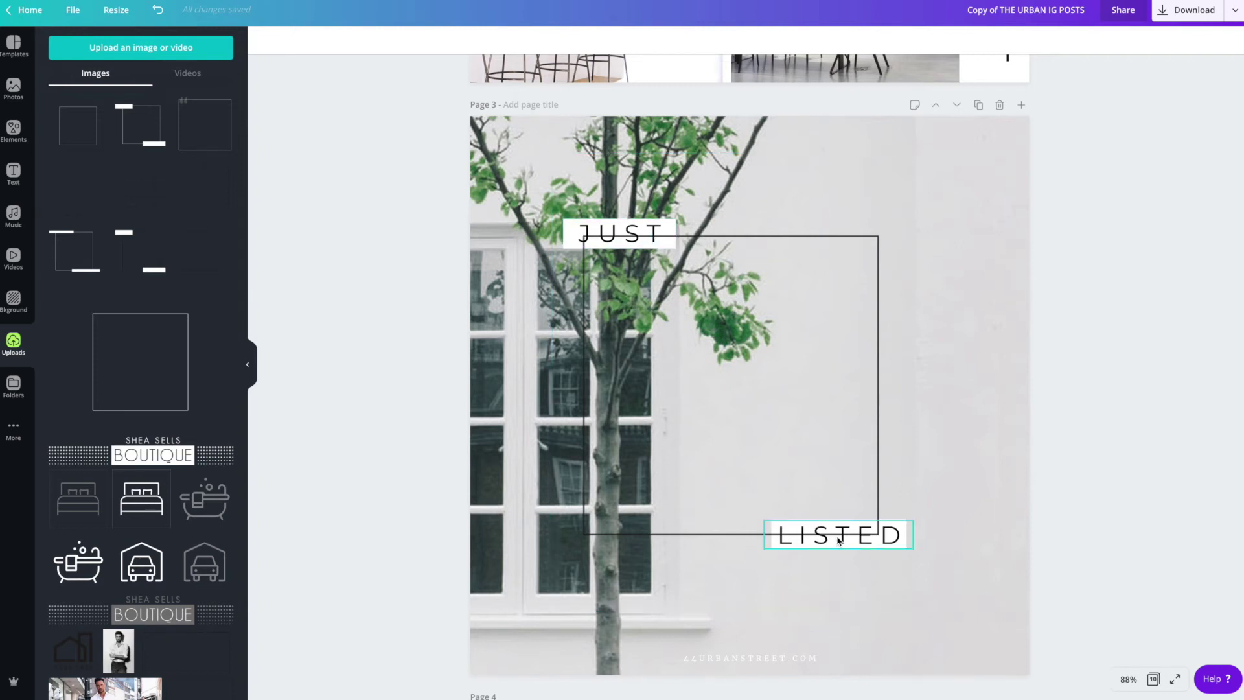
pyautogui.click(878, 365)
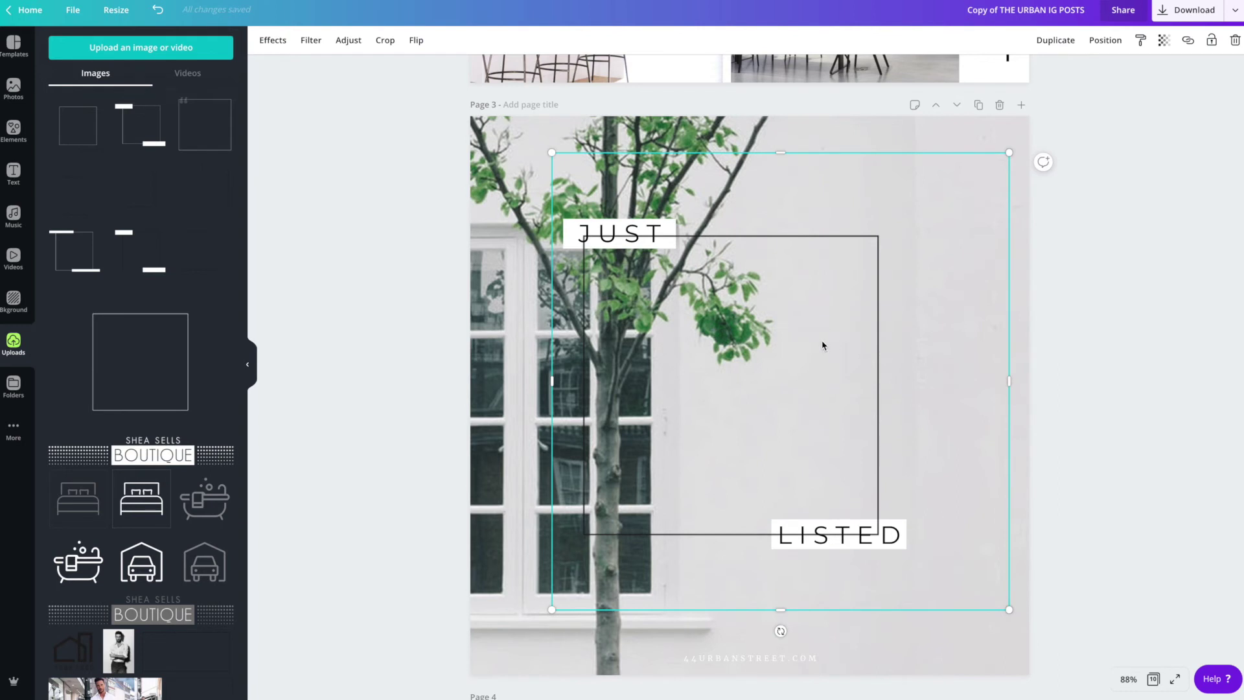
pyautogui.rightClick(822, 345)
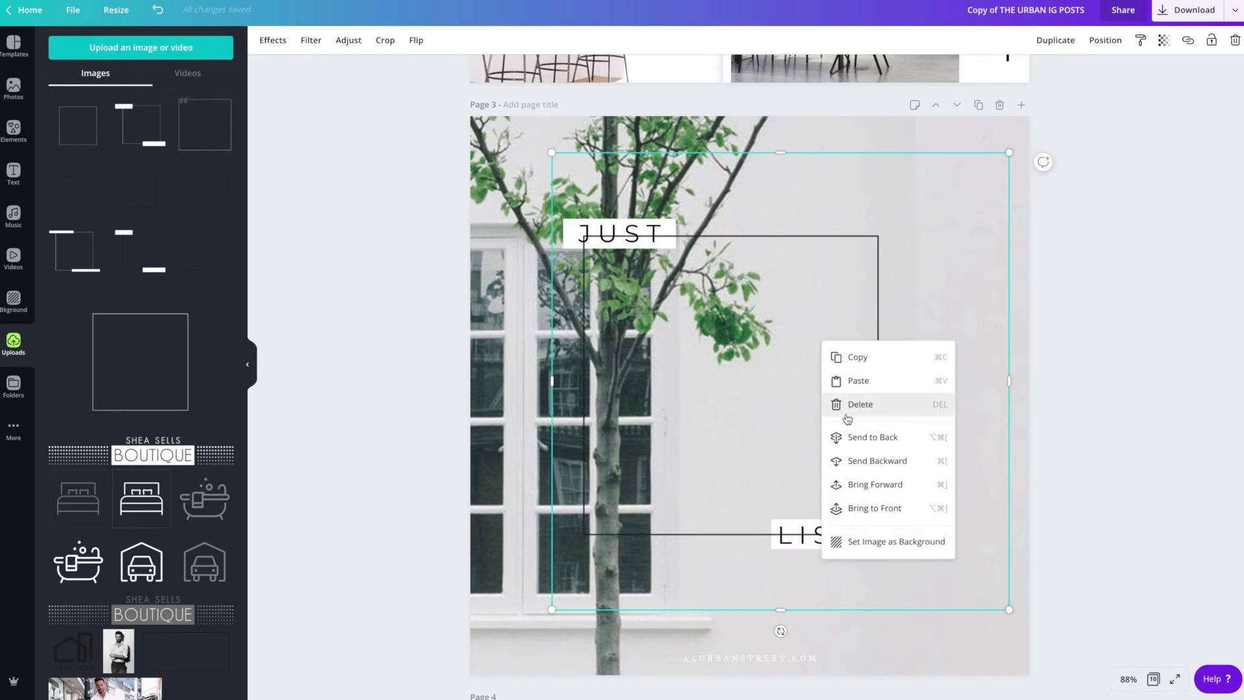
pyautogui.click(850, 462)
pyautogui.rightClick(832, 395)
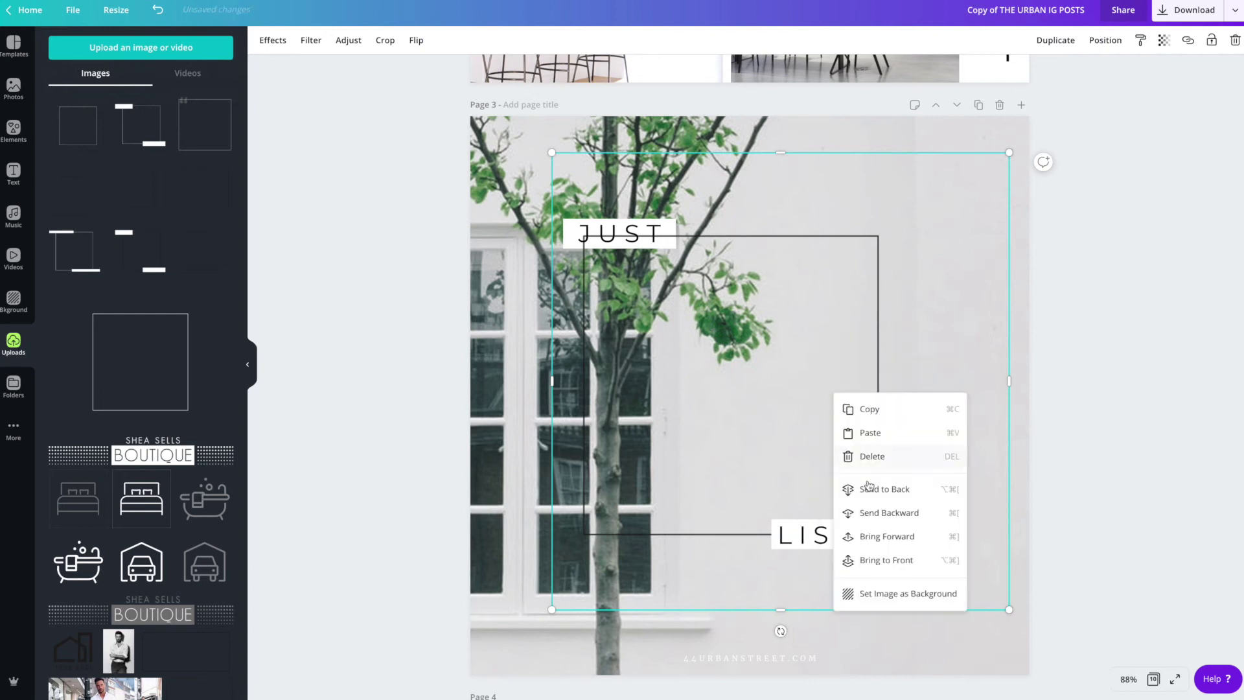
pyautogui.click(865, 510)
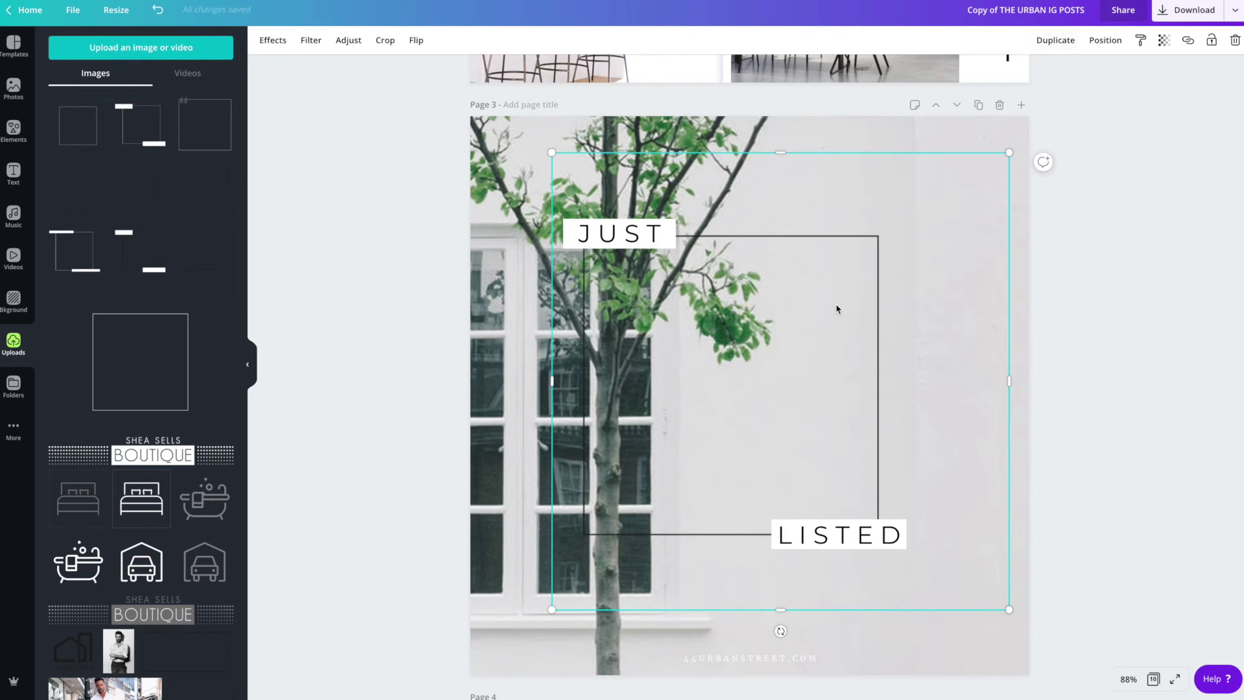
pyautogui.click(1105, 40)
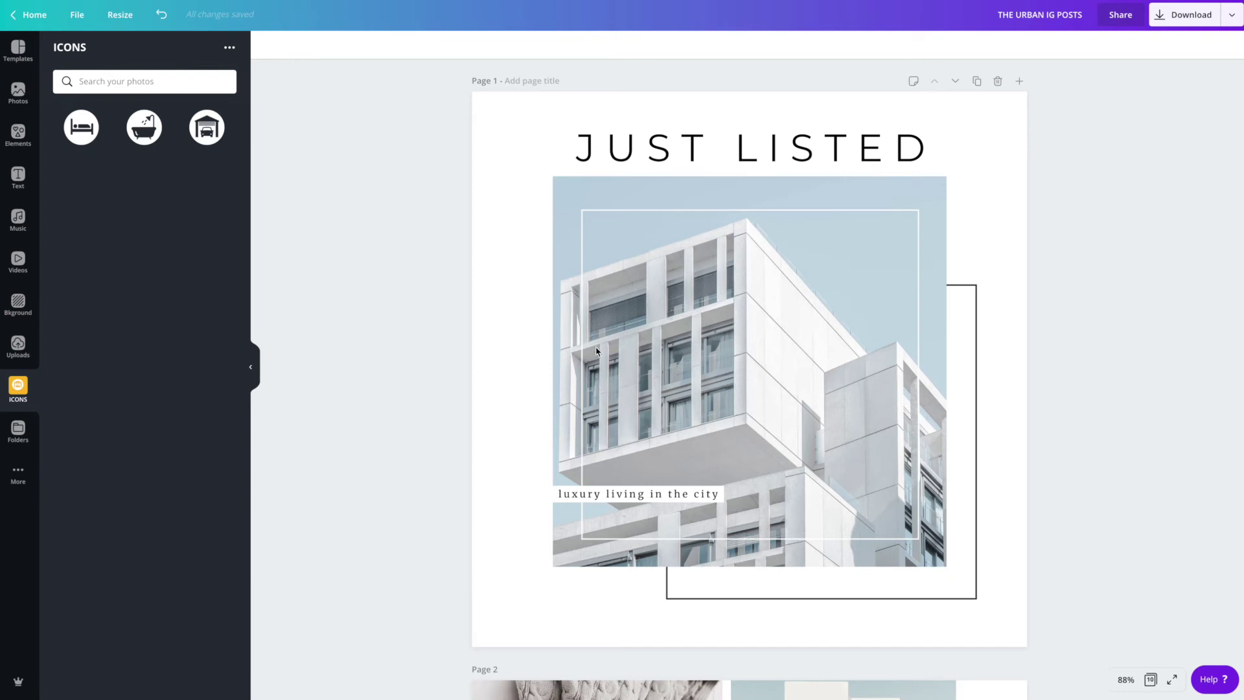
# Step: Add the bed, bathtub and garage icons, shrinking each to about 80x80 in a top-right row
pyautogui.scroll(-3, 596, 350)
pyautogui.scroll(2, 596, 350)
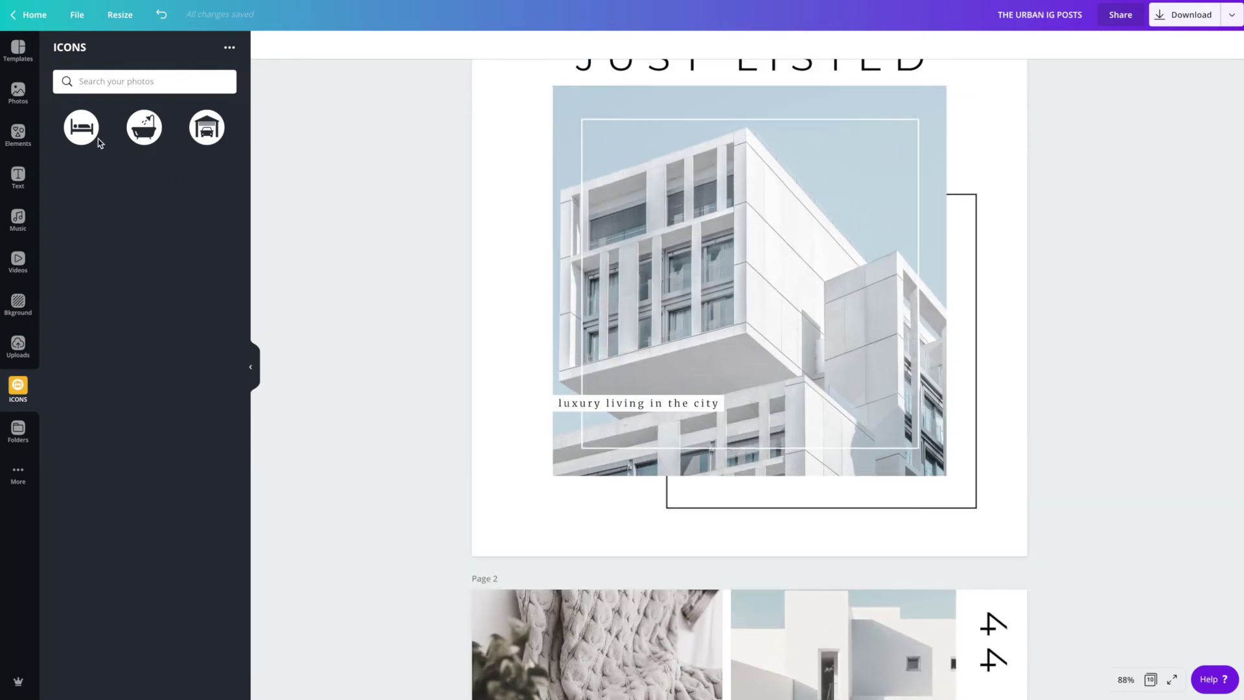
pyautogui.scroll(2, 715, 307)
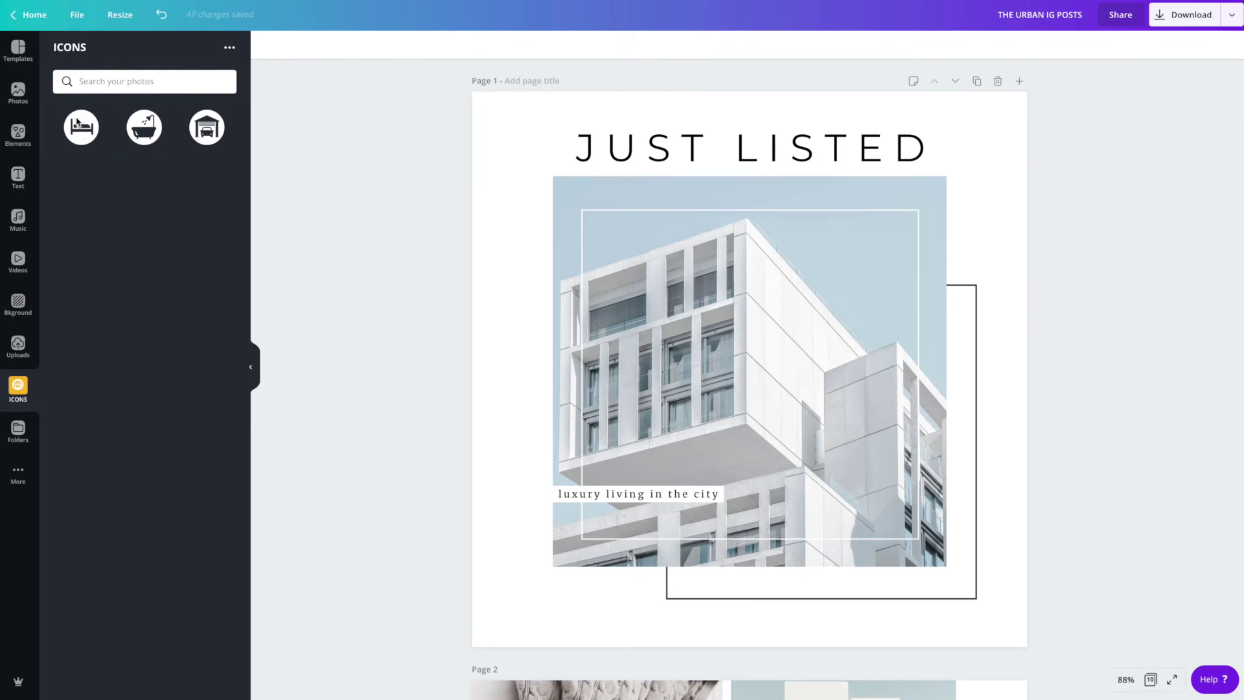
pyautogui.moveTo(85, 120)
pyautogui.click(80, 123)
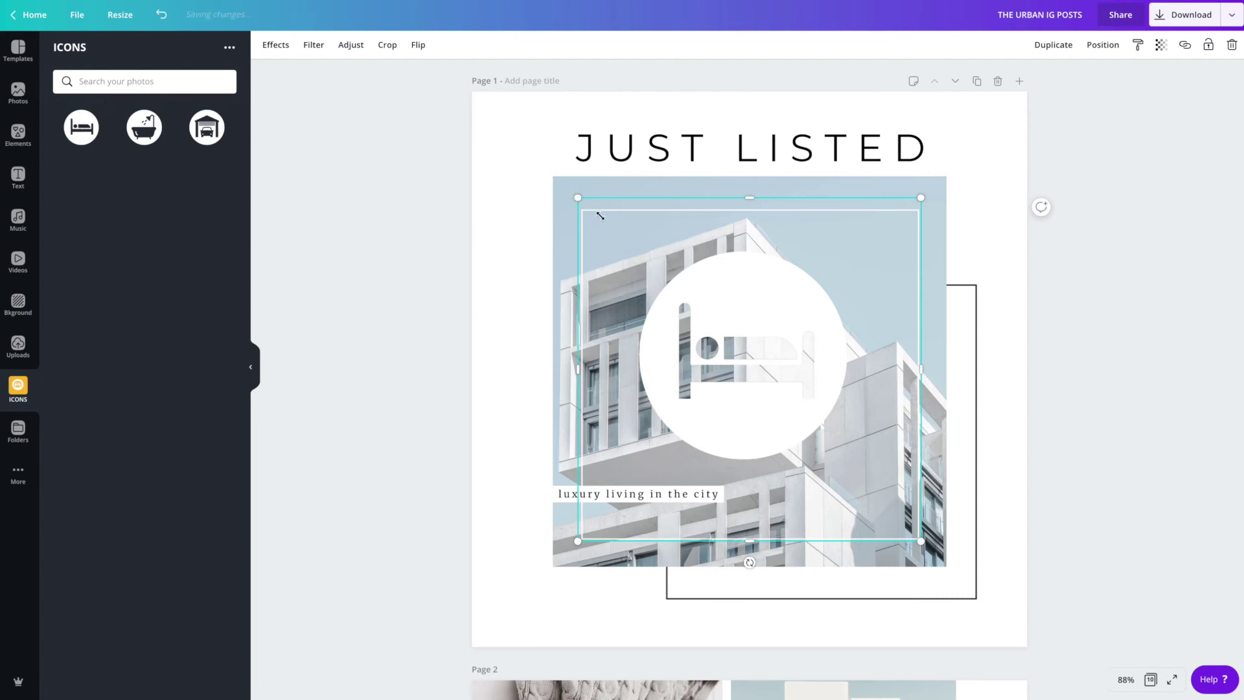
pyautogui.moveTo(601, 216); pyautogui.dragTo(790, 232)
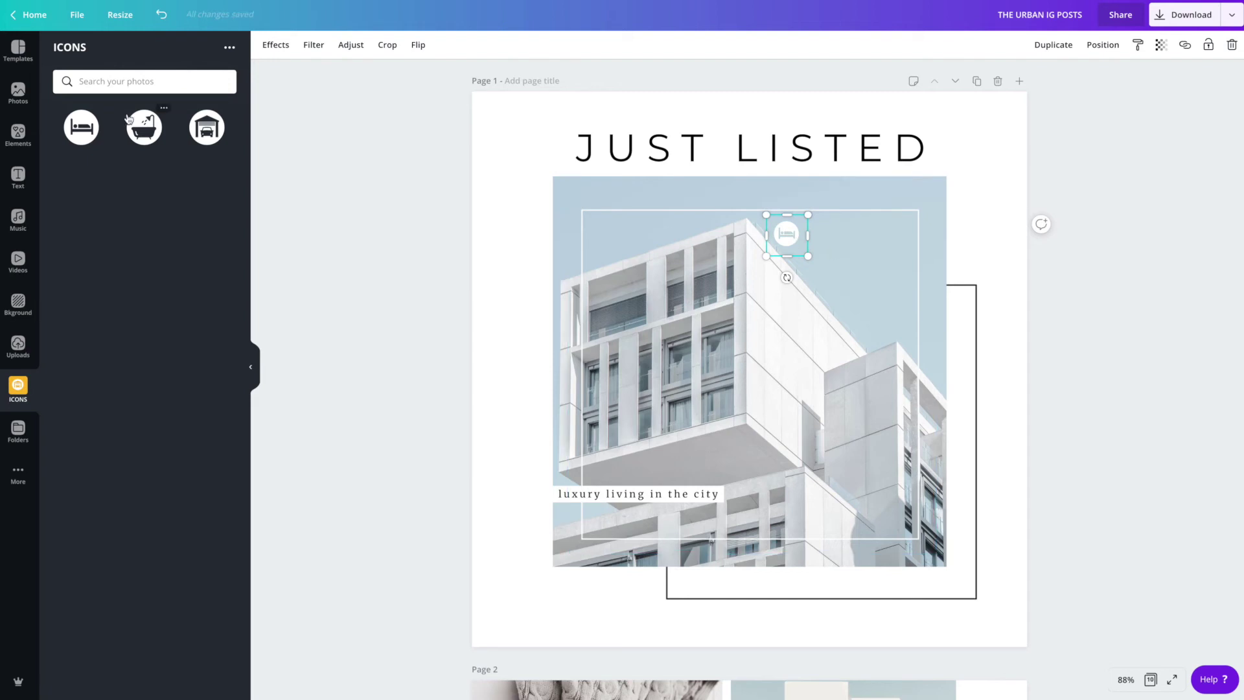
pyautogui.click(622, 349)
pyautogui.click(144, 128)
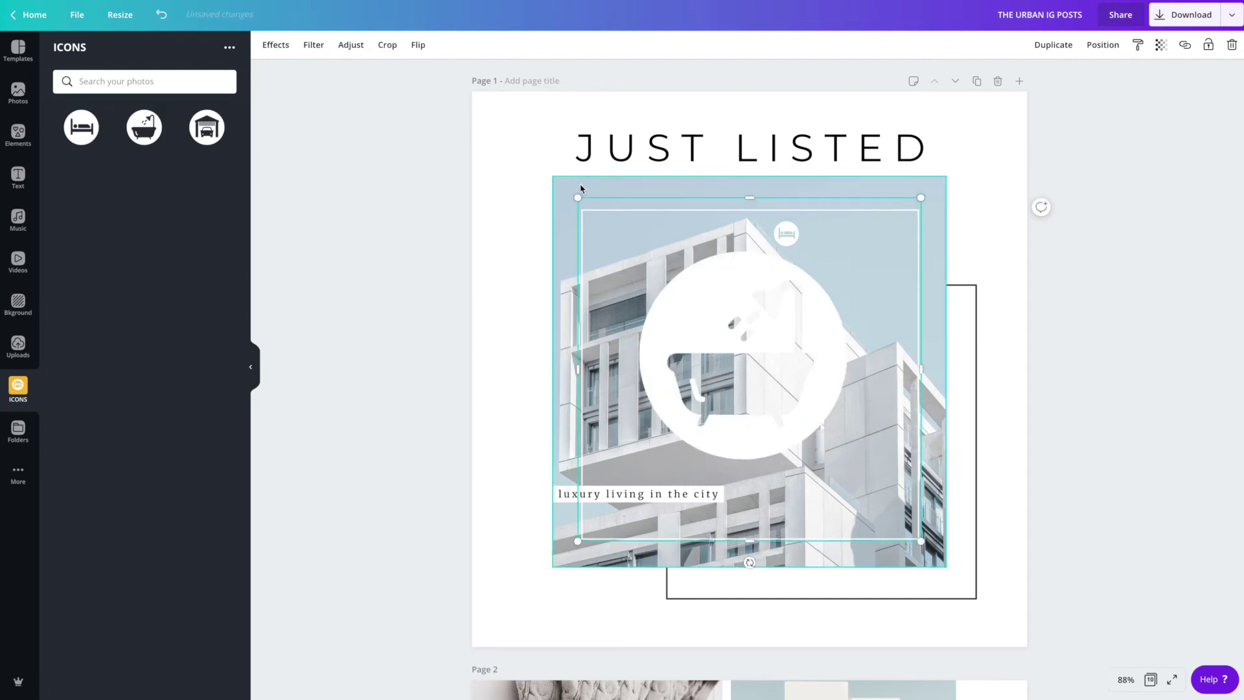
pyautogui.moveTo(578, 195); pyautogui.dragTo(849, 258)
pyautogui.click(207, 128)
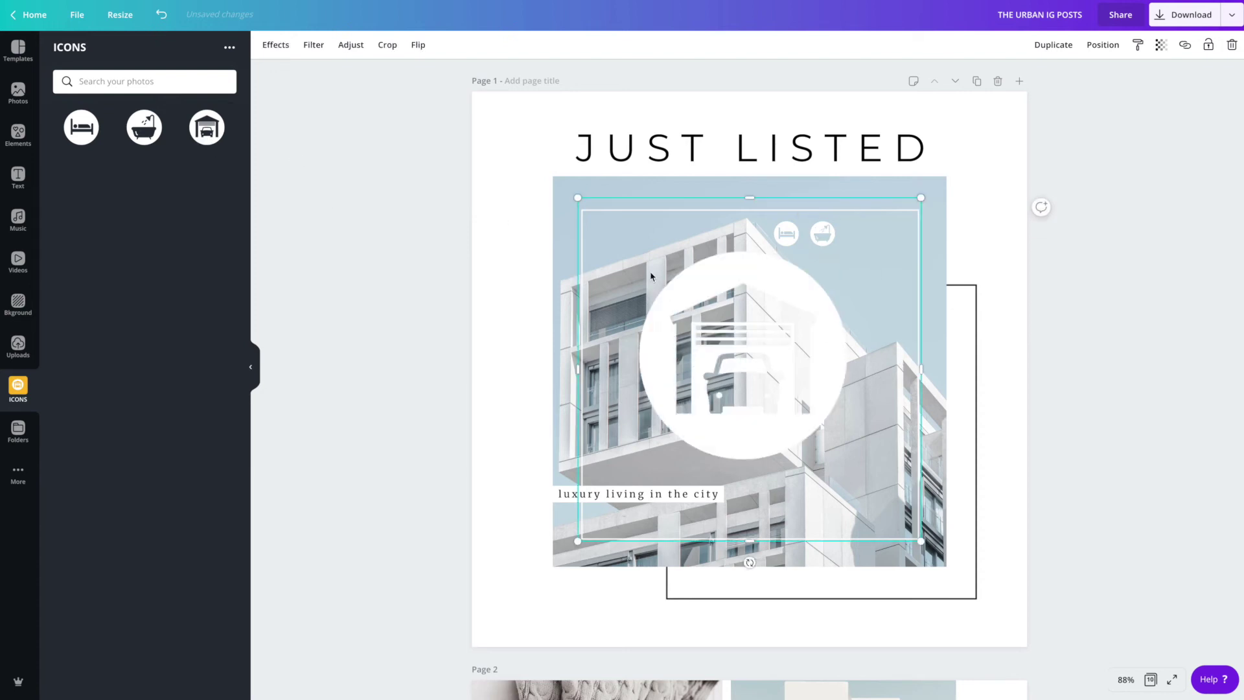
pyautogui.moveTo(573, 198); pyautogui.dragTo(828, 236)
pyautogui.click(825, 313)
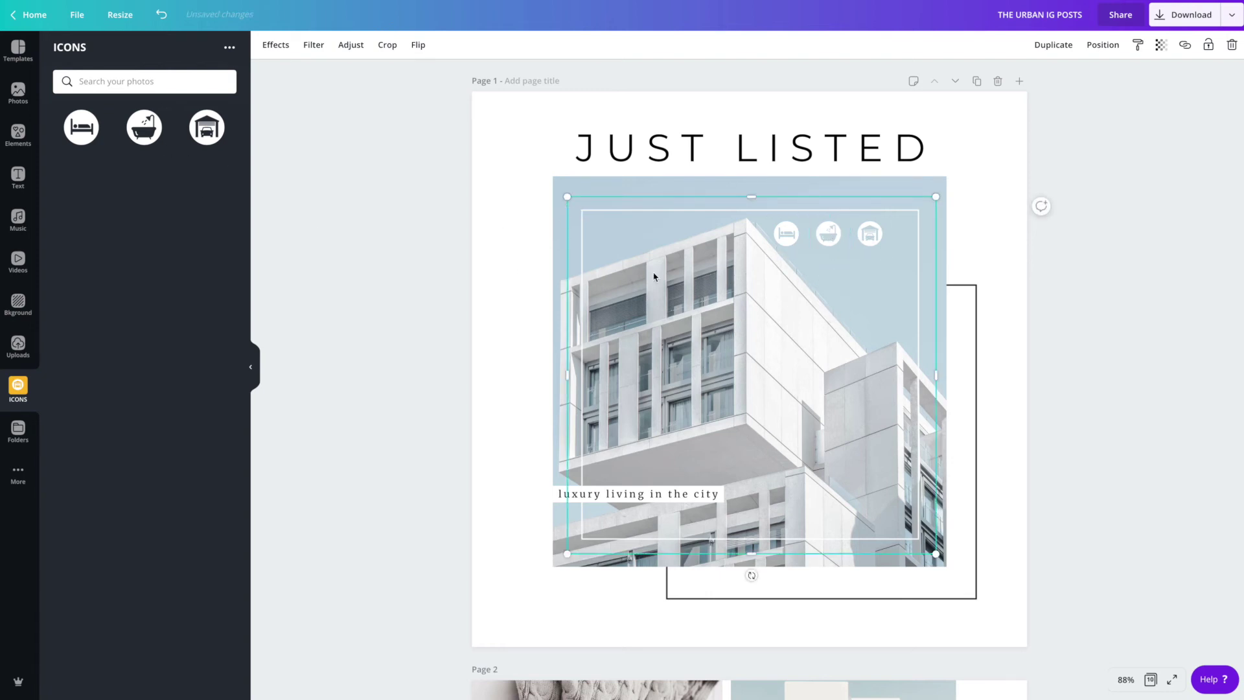
# Step: Add a new text box containing '2' and make it white
pyautogui.click(517, 260)
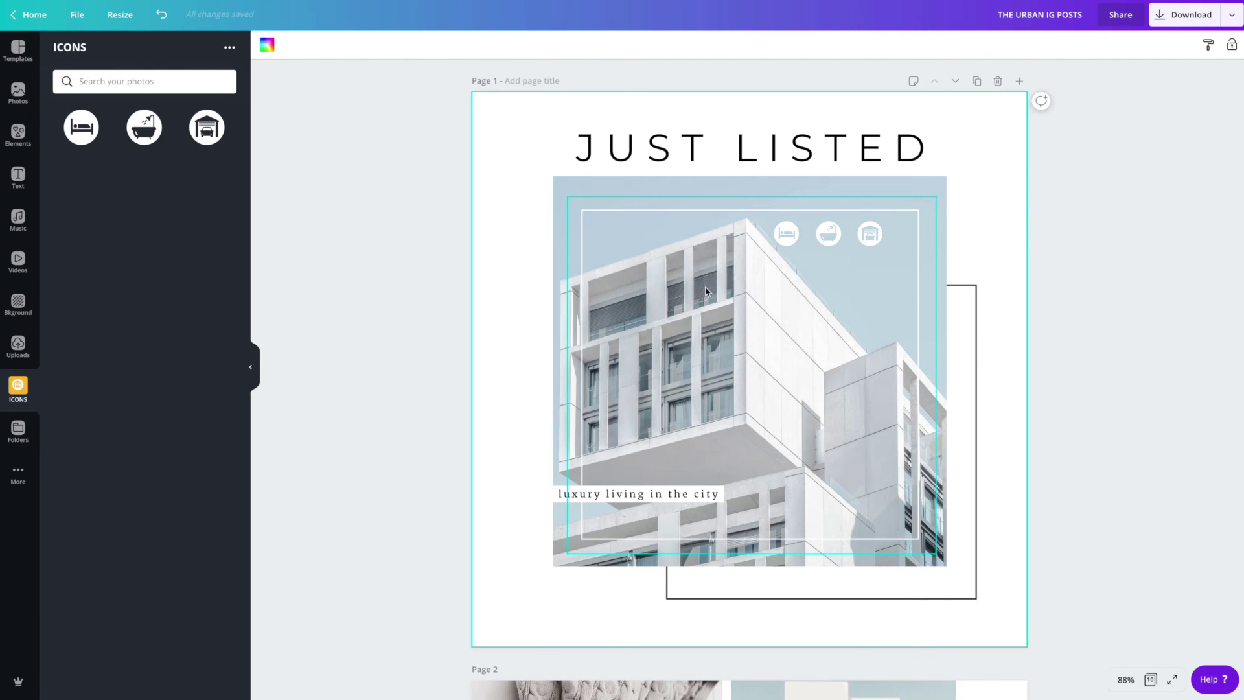
pyautogui.press('t')
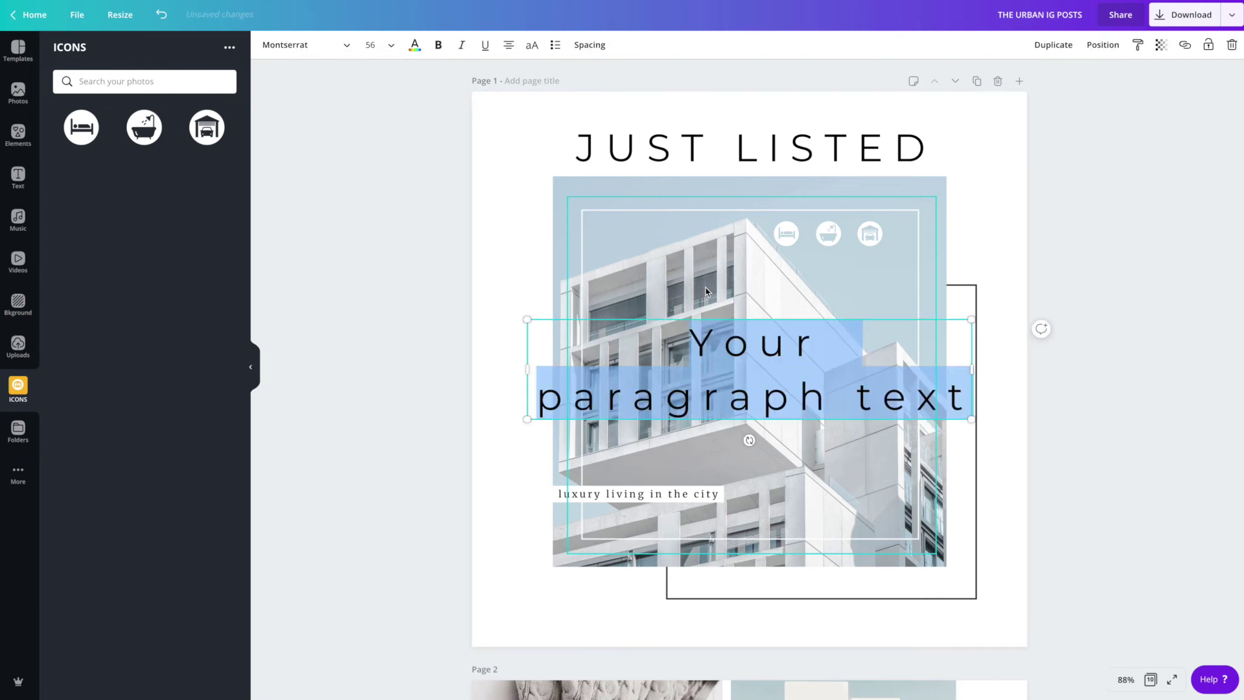
pyautogui.click(766, 352)
pyautogui.hotkey('ctrl', 'a')
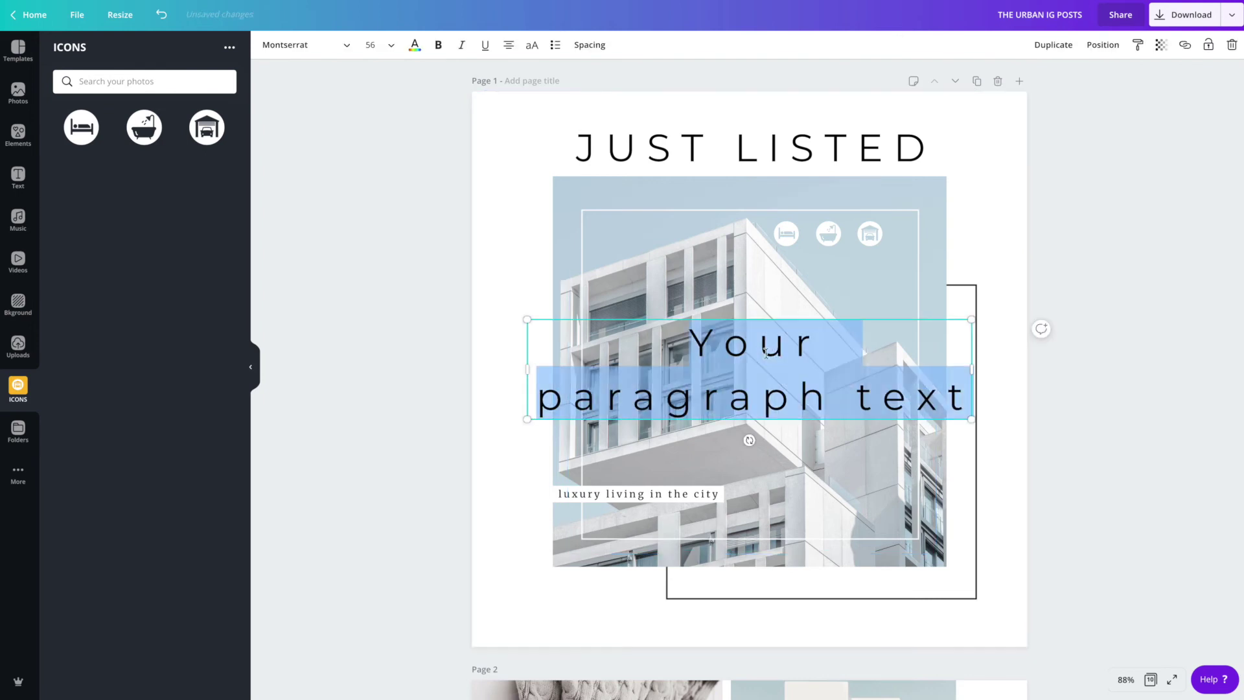
pyautogui.write('2')
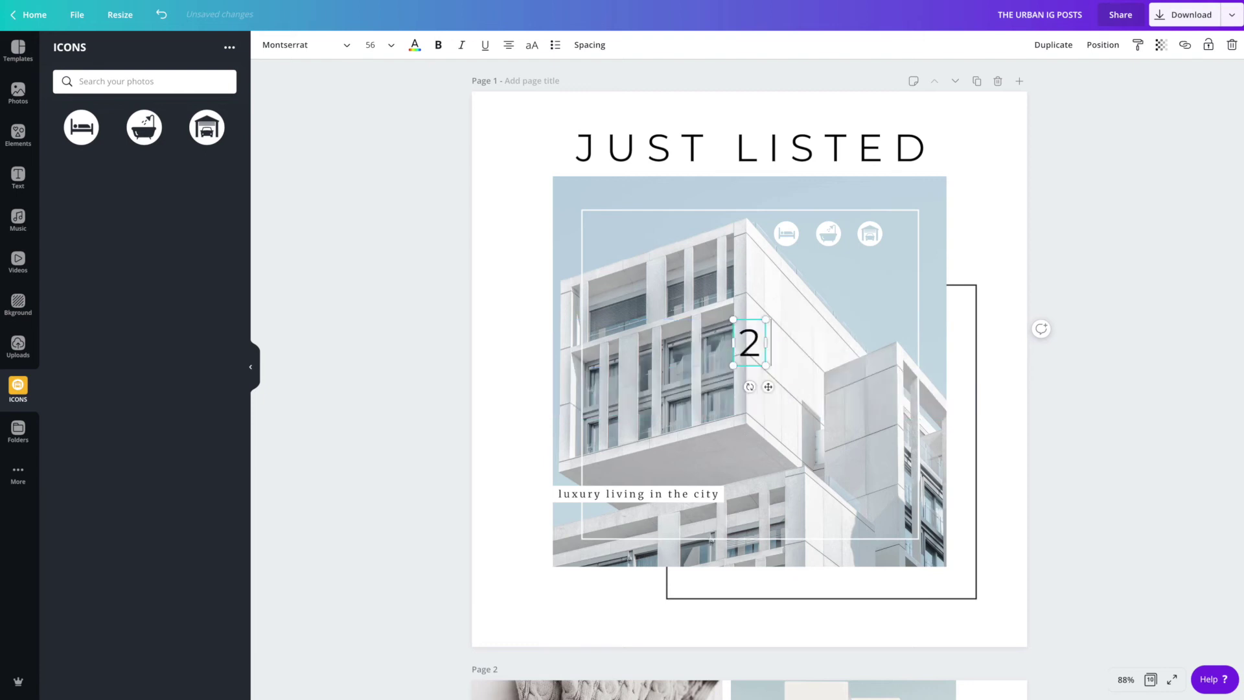
pyautogui.hotkey('ctrl', 'a')
pyautogui.click(412, 47)
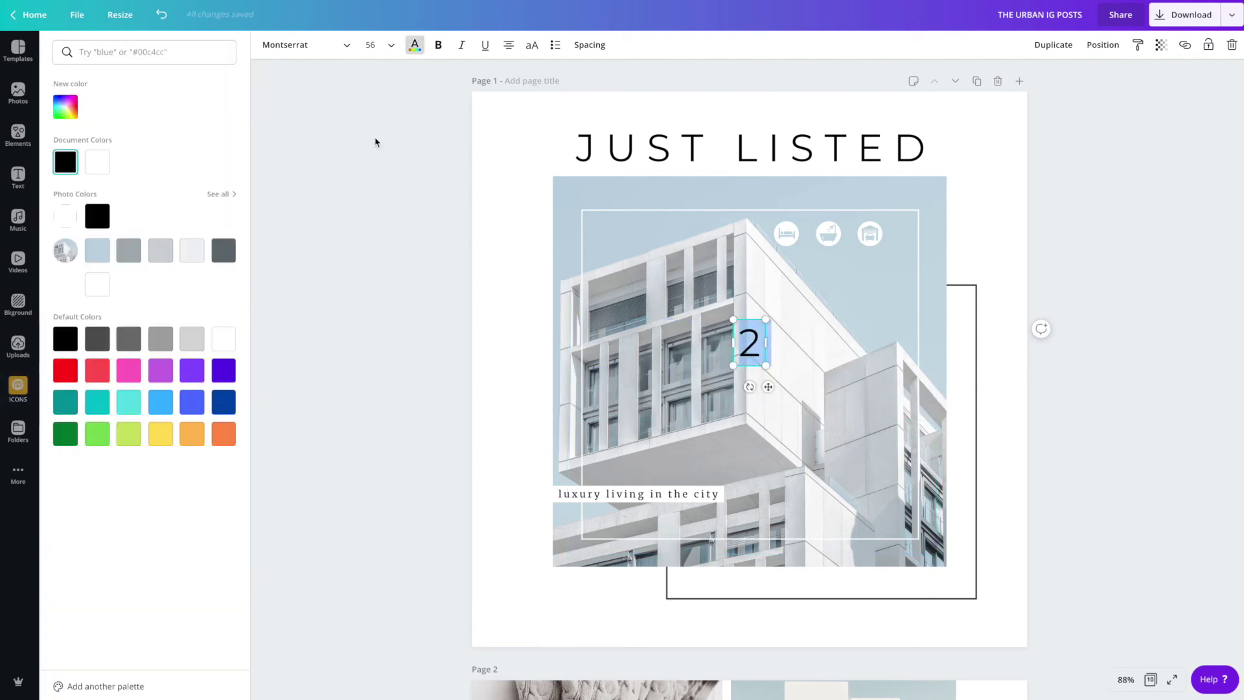
pyautogui.click(98, 162)
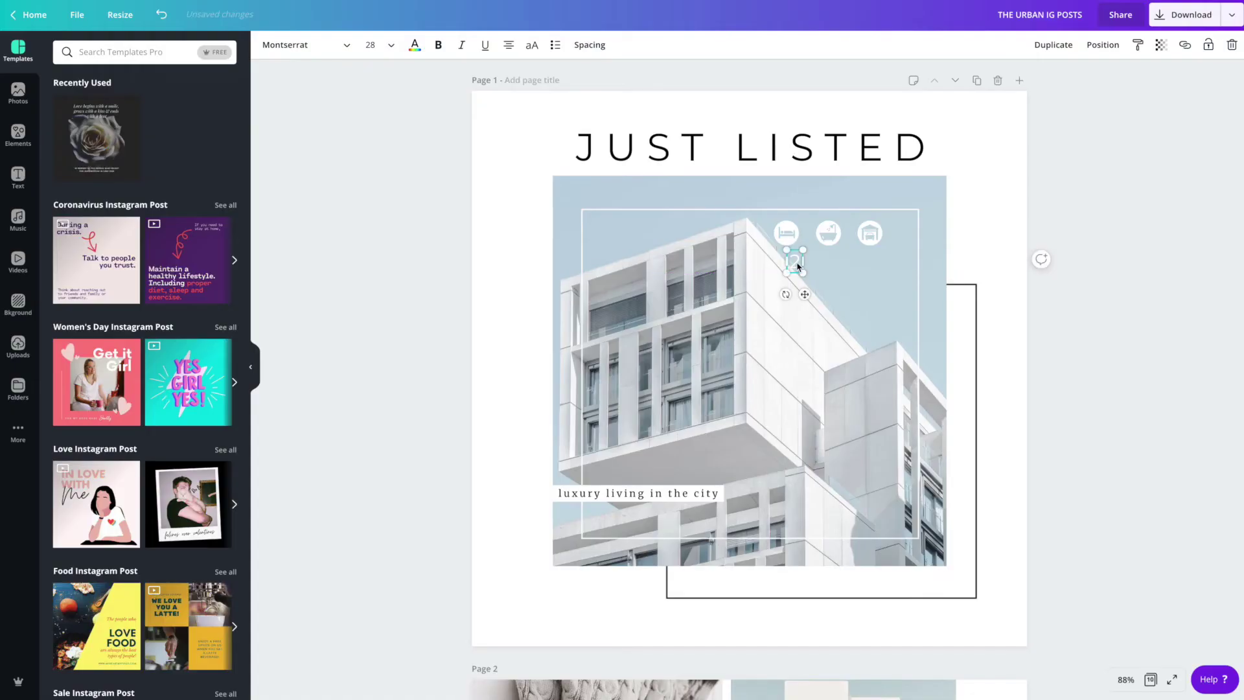
# Step: Move the '2' beside the bed icon and shrink its font size to 2
pyautogui.moveTo(798, 266); pyautogui.dragTo(839, 237)
pyautogui.click(832, 238)
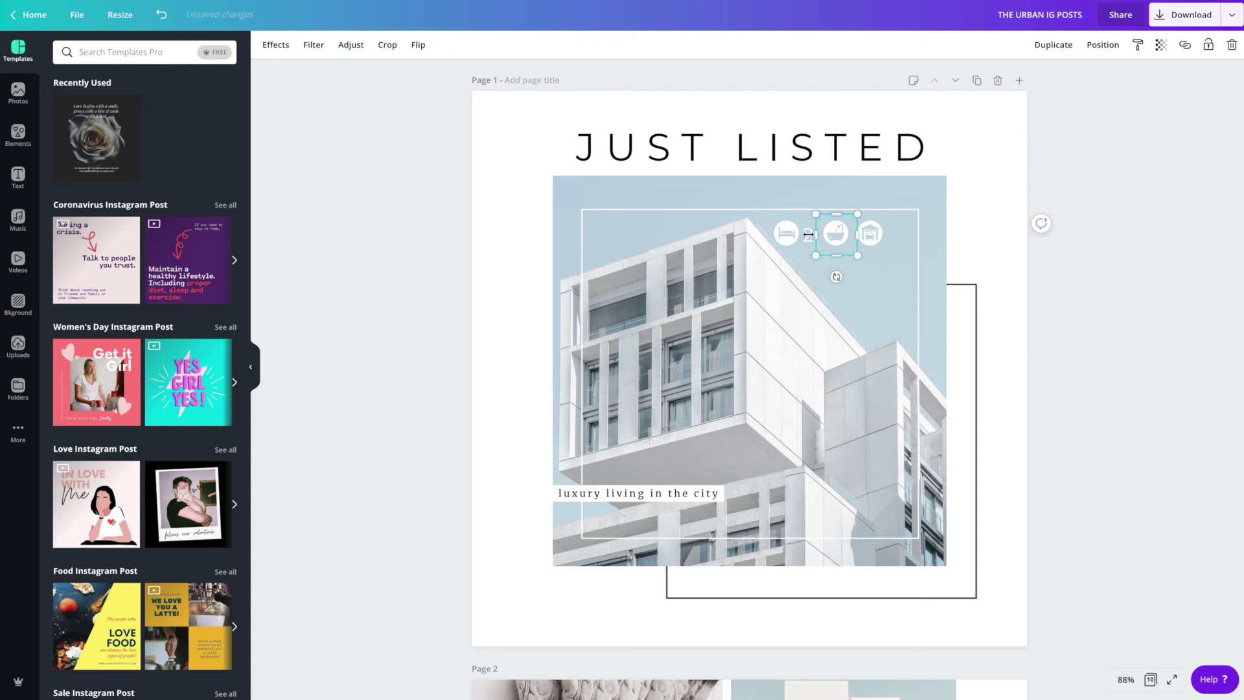
pyautogui.click(807, 241)
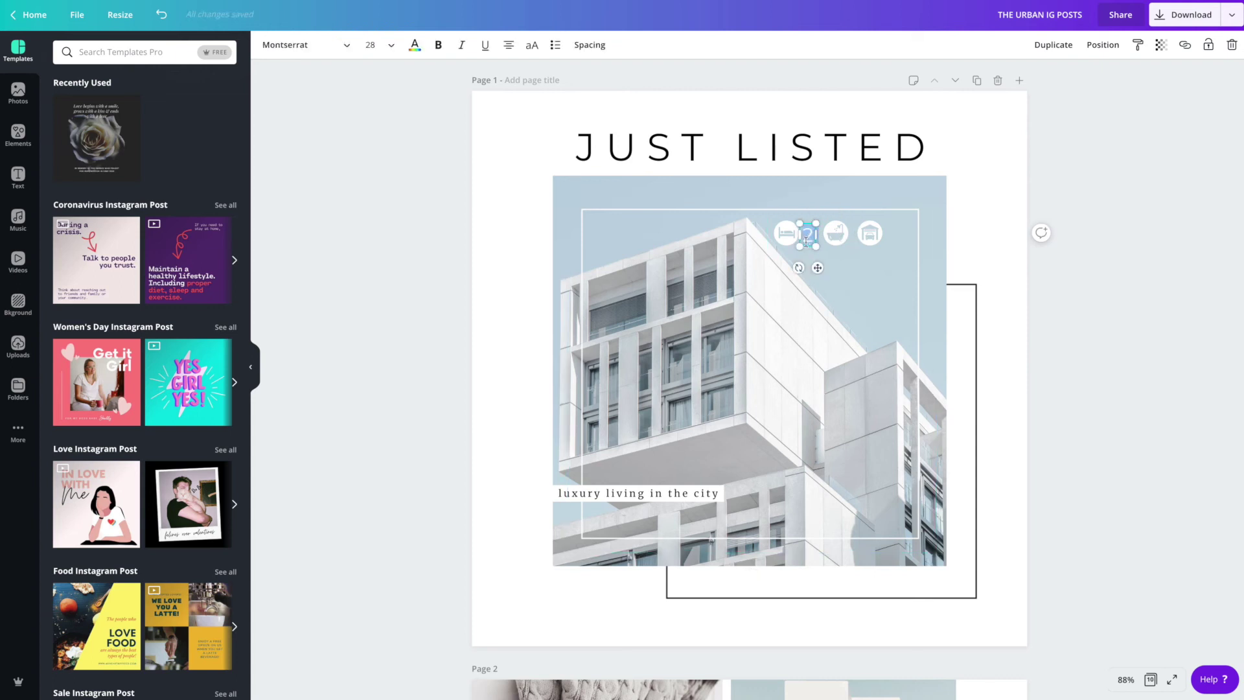
pyautogui.click(374, 45)
pyautogui.write('2')
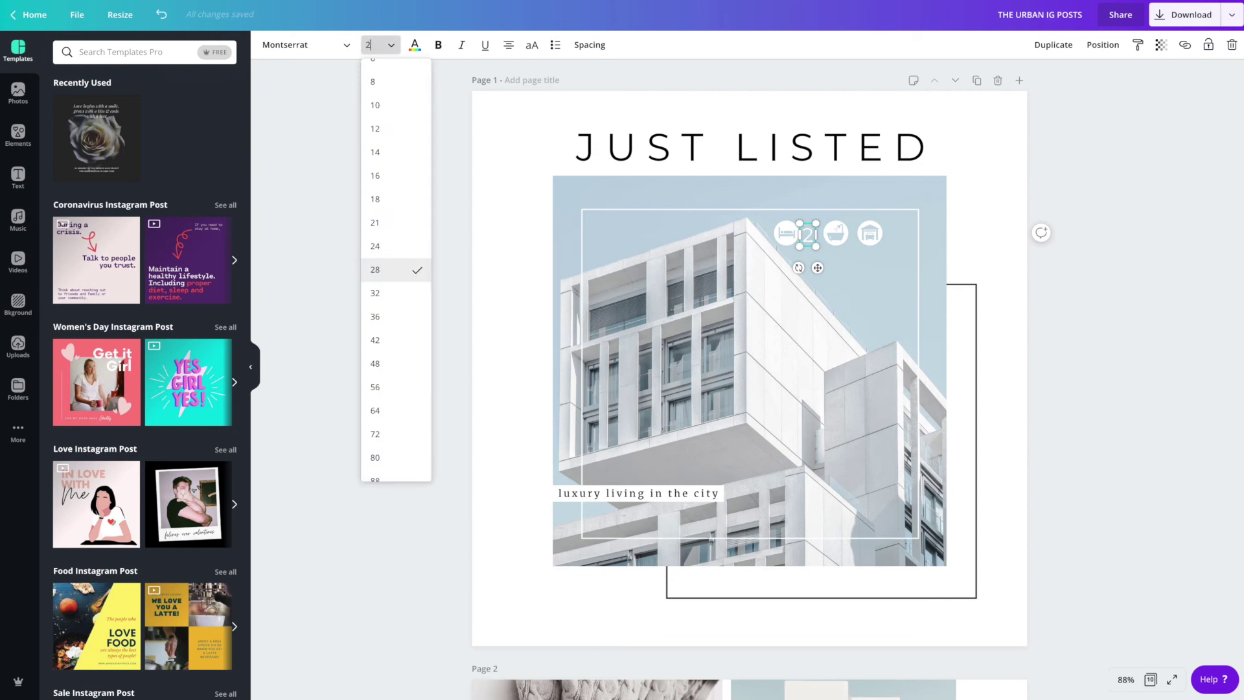
pyautogui.press('Return')
# Step: Nudge the bath and garage icons right to make room for the '2'
pyautogui.click(852, 313)
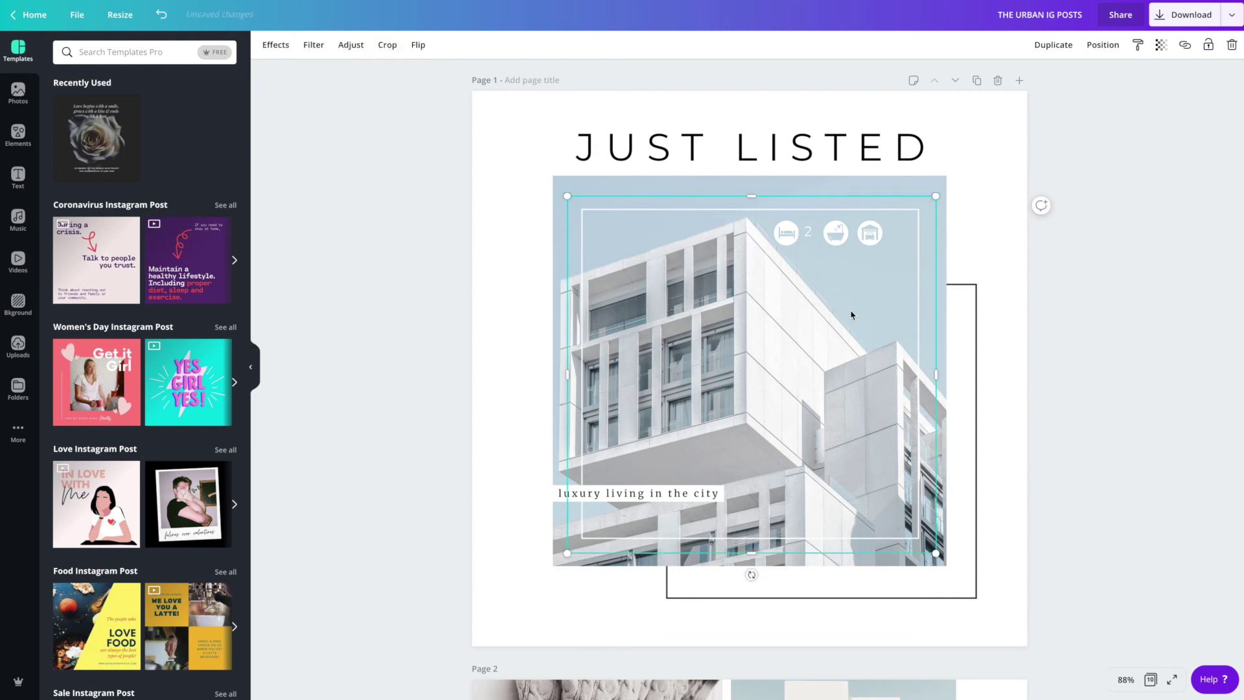
pyautogui.click(806, 237)
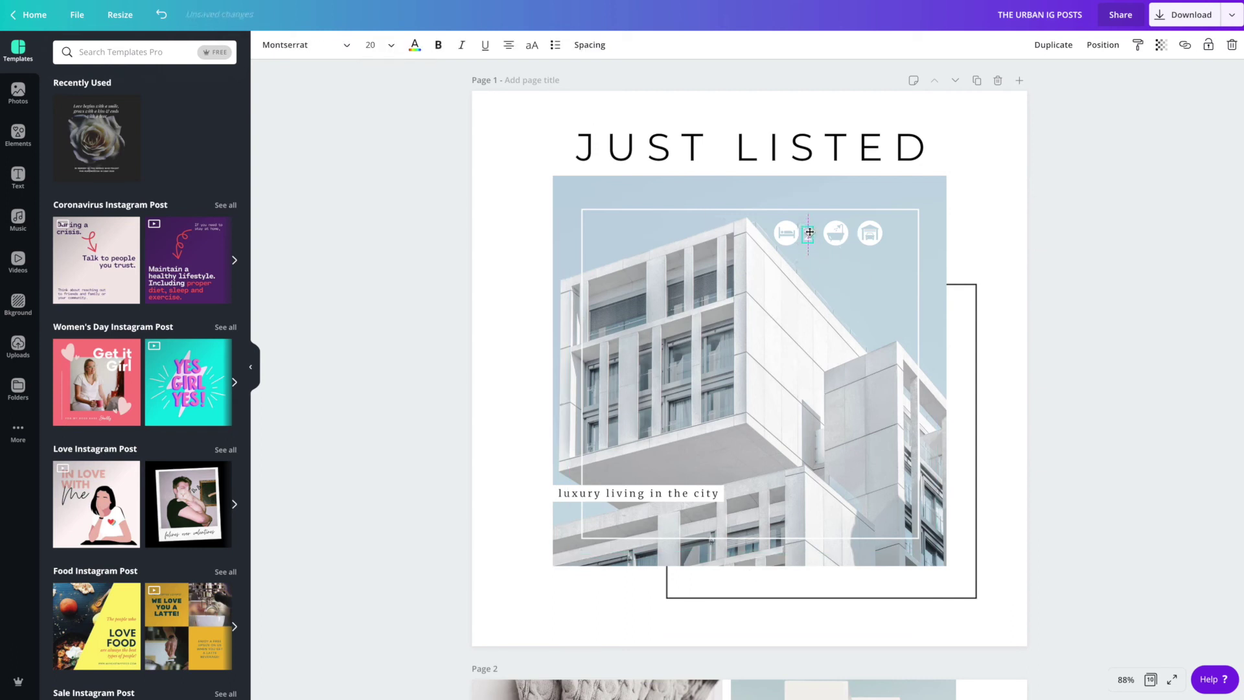
pyautogui.click(812, 246)
pyautogui.click(836, 237)
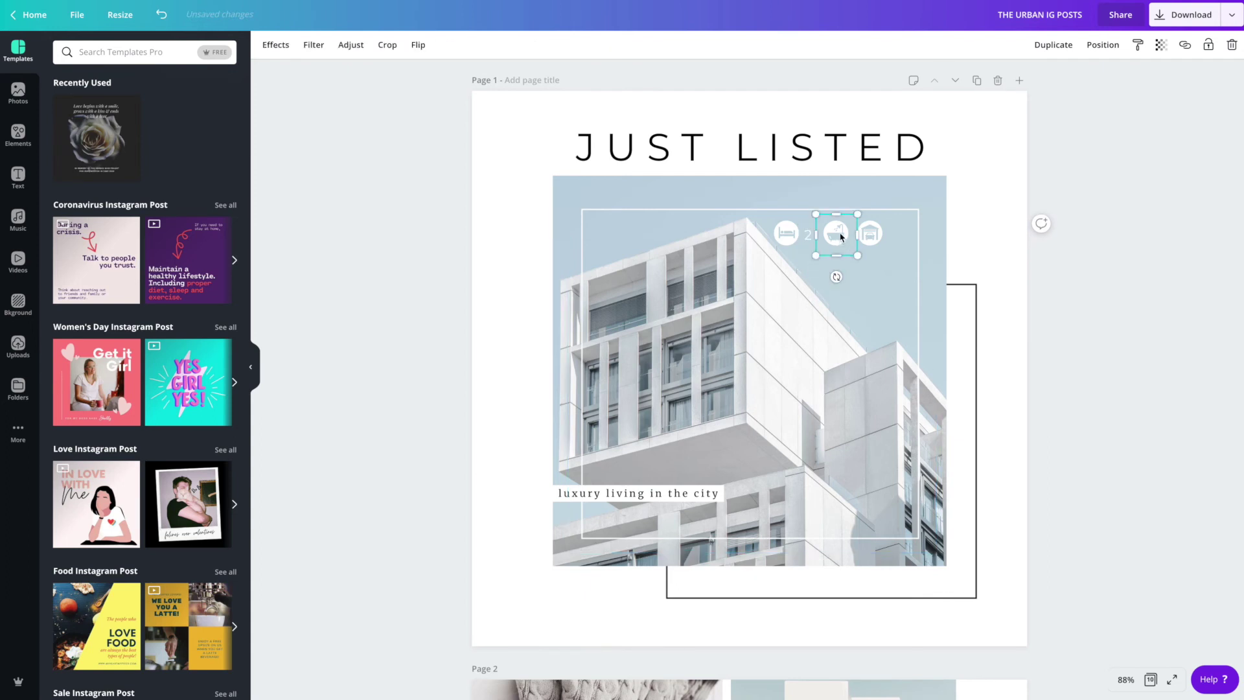
pyautogui.click(835, 237)
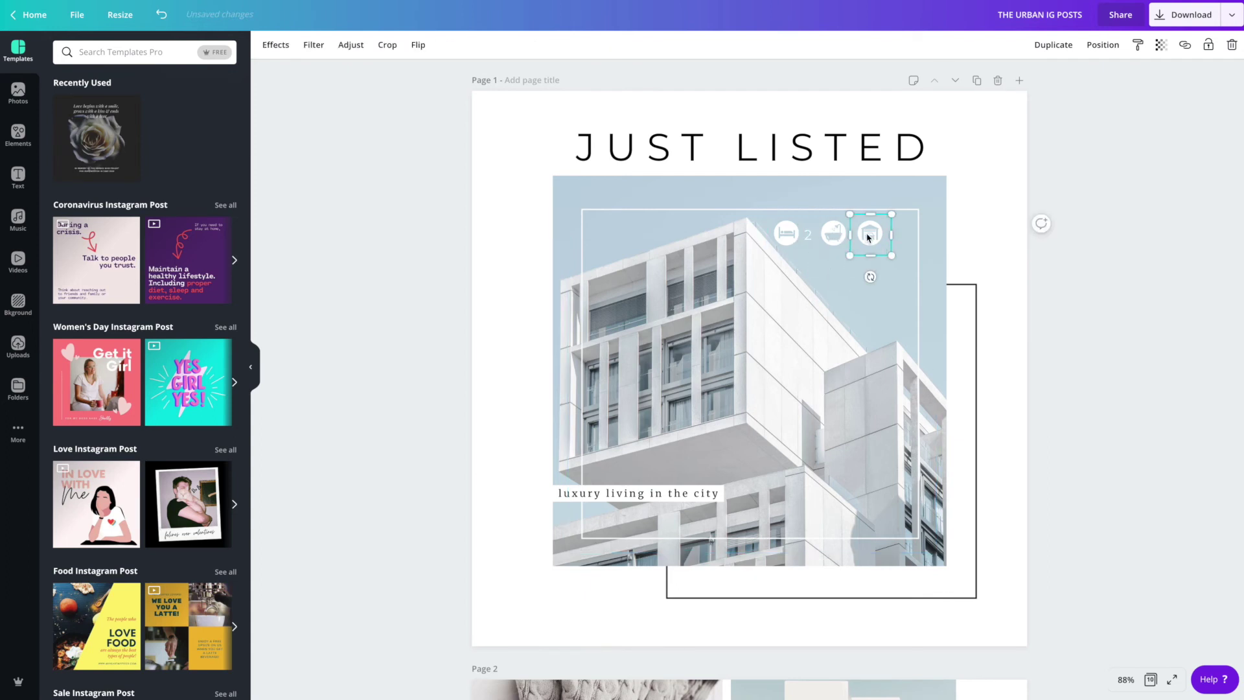
pyautogui.moveTo(871, 237); pyautogui.dragTo(876, 237)
pyautogui.click(808, 240)
pyautogui.click(834, 235)
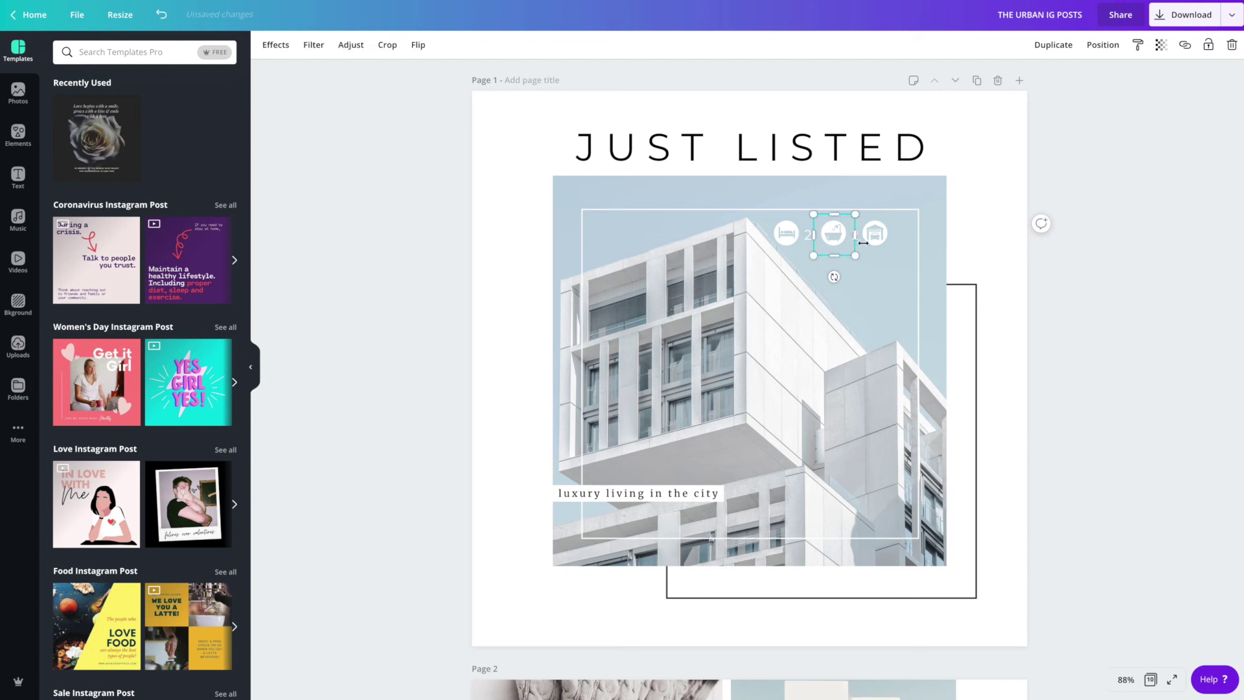
# Step: Copy and paste the '2' count, placing the copy beside the garage icon
pyautogui.rightClick(809, 238)
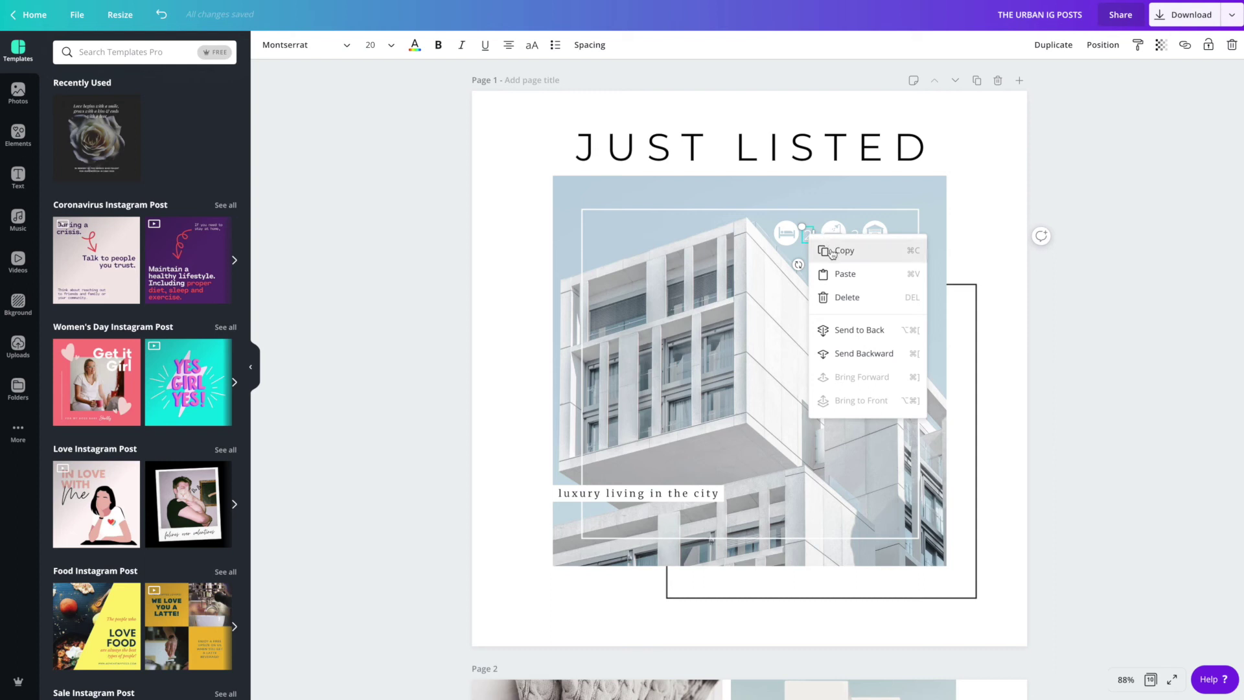
pyautogui.click(833, 251)
pyautogui.rightClick(809, 241)
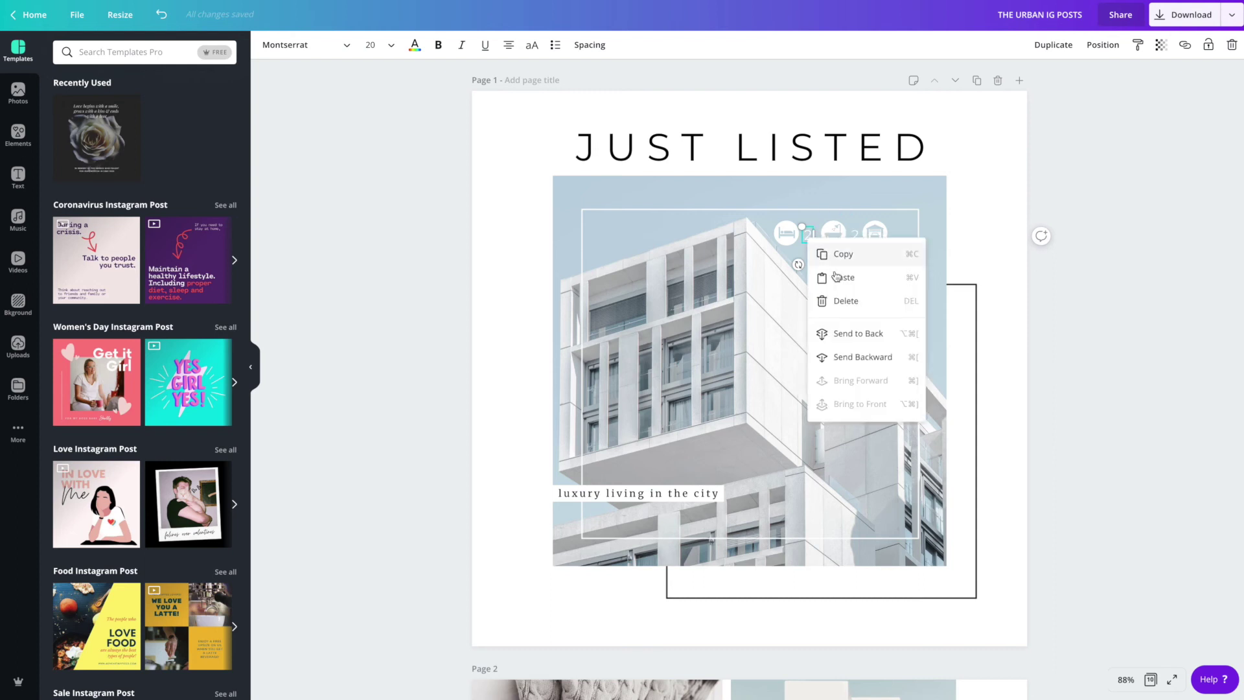
pyautogui.click(836, 278)
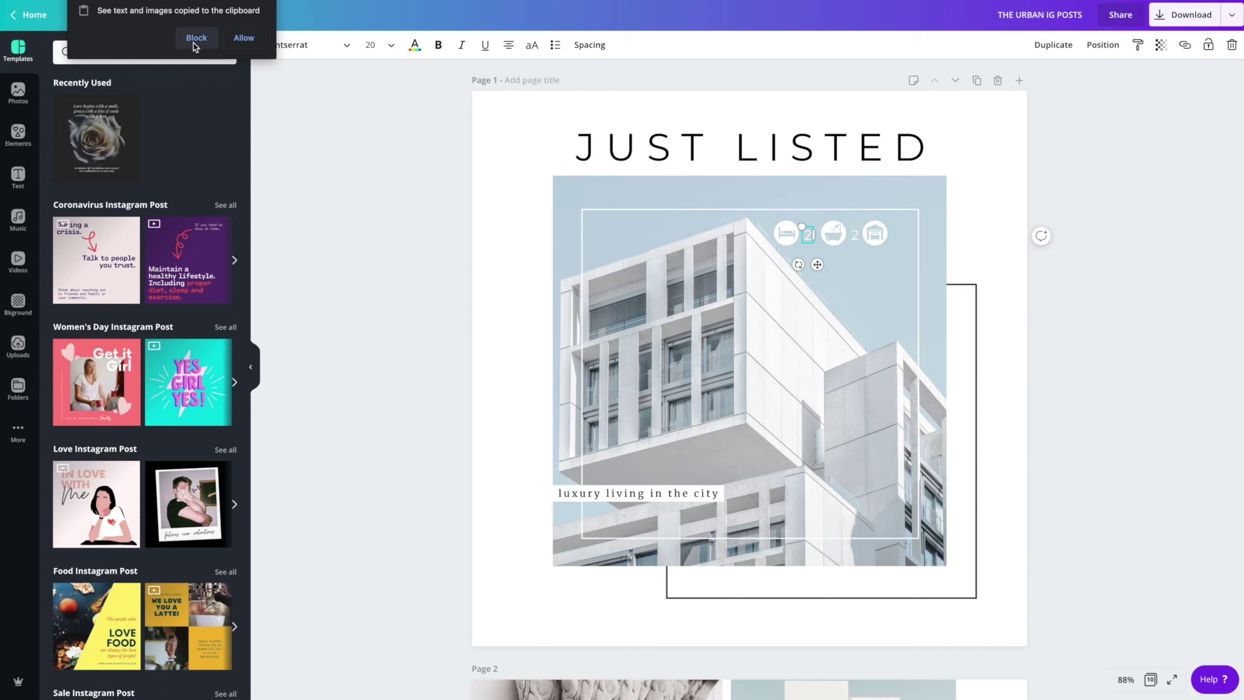
pyautogui.click(244, 38)
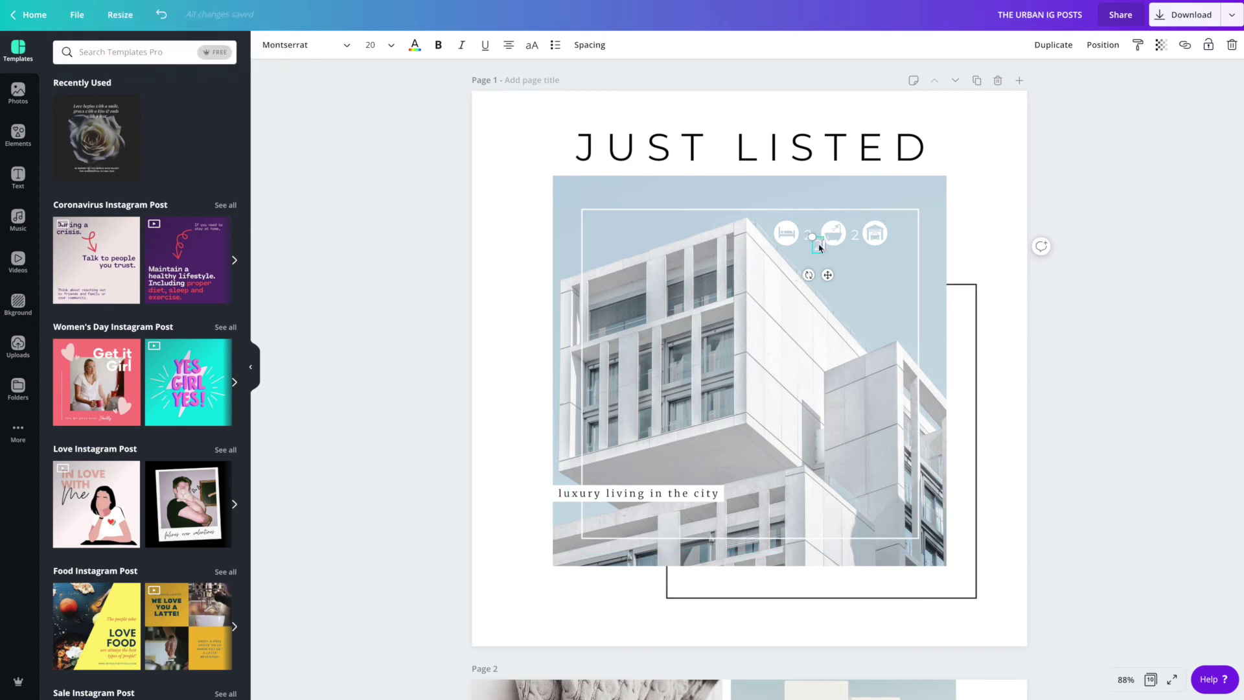
pyautogui.moveTo(820, 248); pyautogui.dragTo(902, 234)
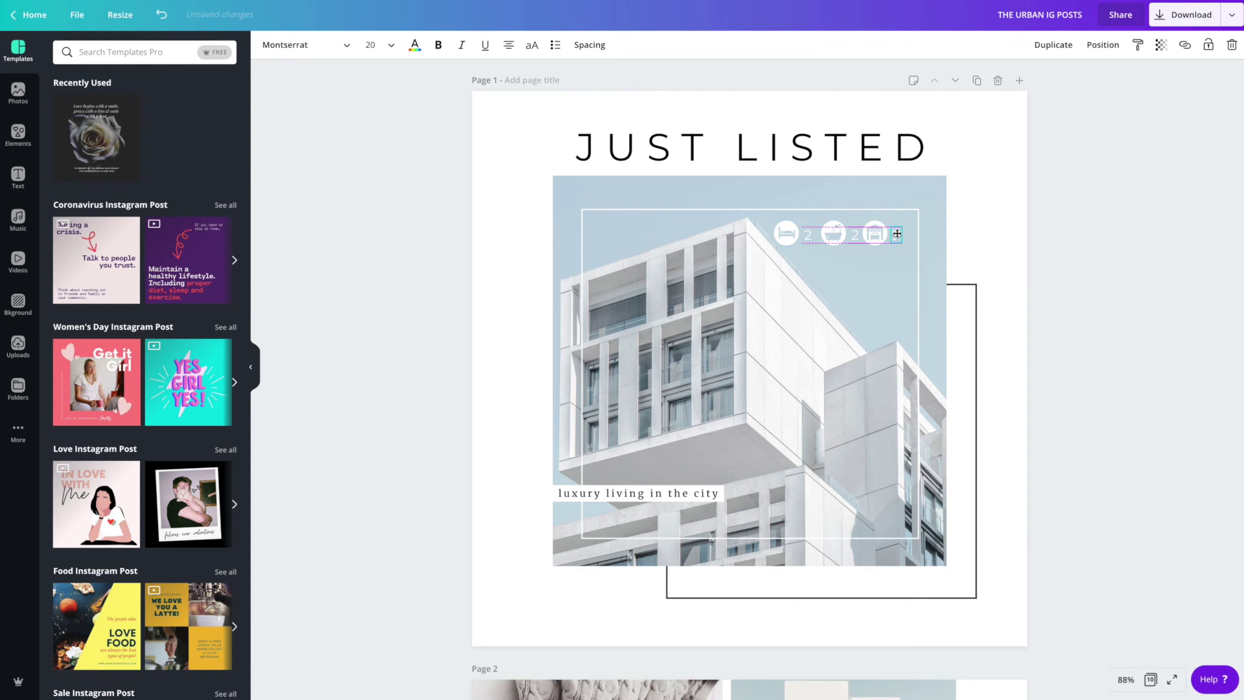
pyautogui.click(1153, 304)
# Step: Nudge the garage icon slightly right, closer to its '2' count
pyautogui.click(876, 245)
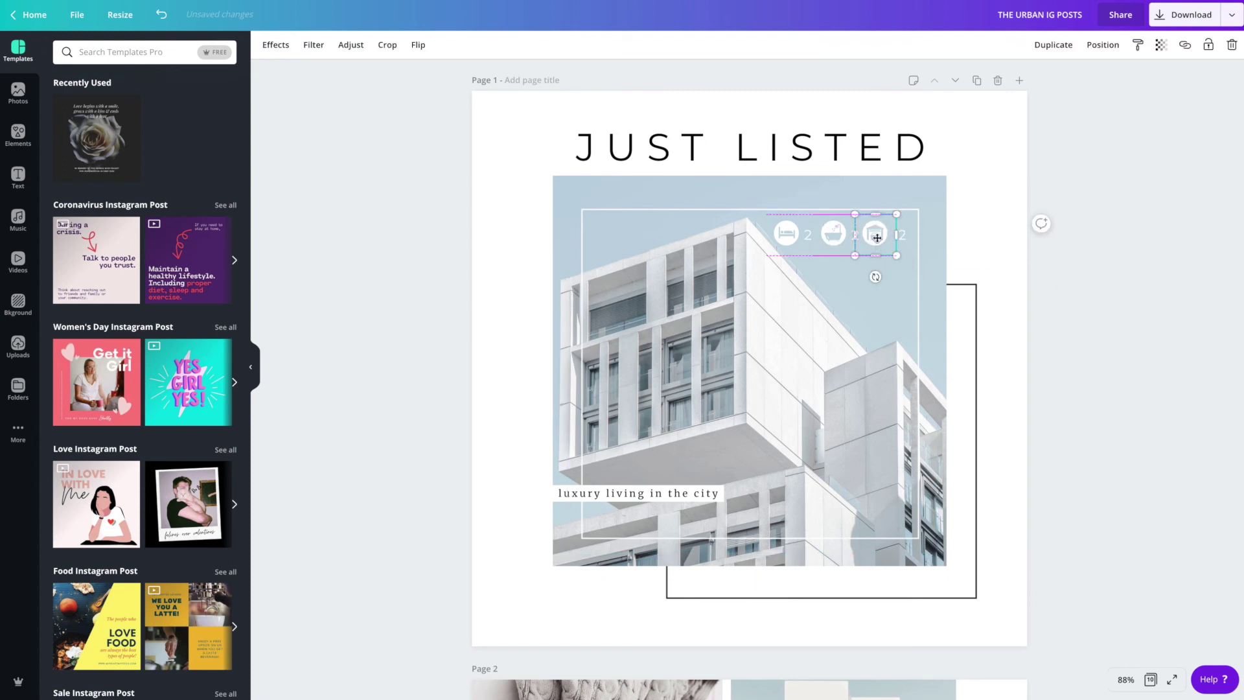
pyautogui.moveTo(876, 245); pyautogui.dragTo(882, 245)
pyautogui.click(1089, 334)
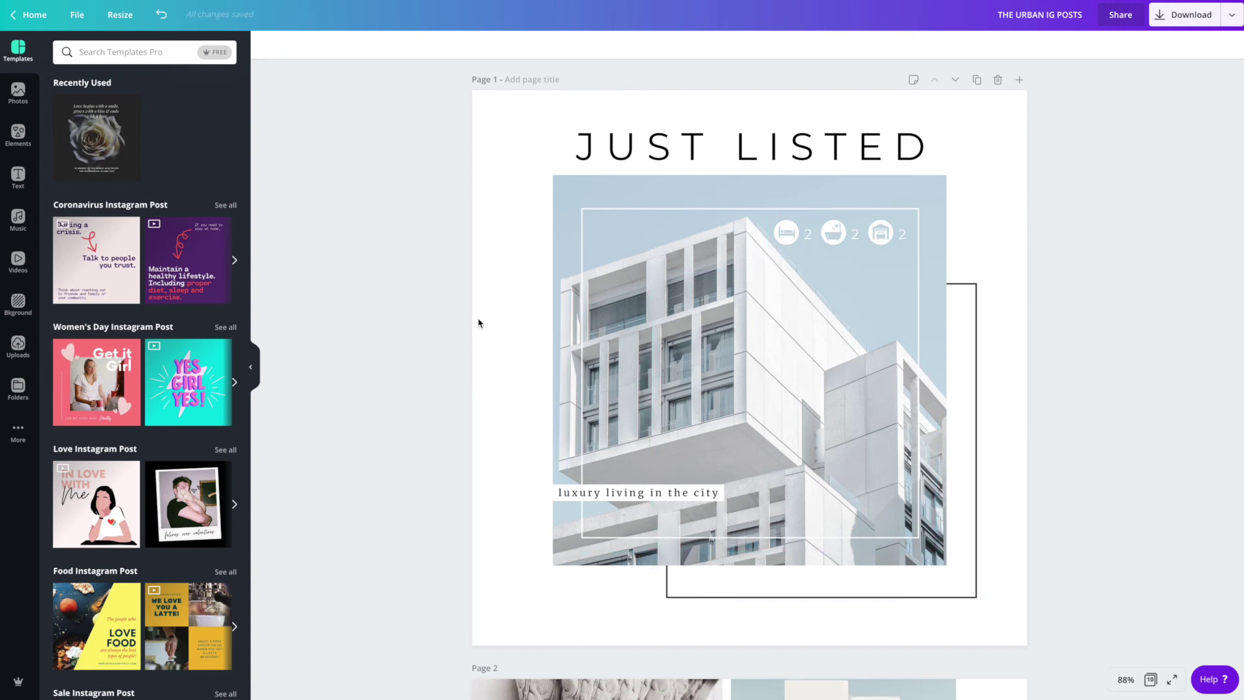
pyautogui.scroll(-1, 477, 322)
pyautogui.click(787, 234)
# Step: Add the uploaded frame image to page 4 and resize it
pyautogui.click(480, 302)
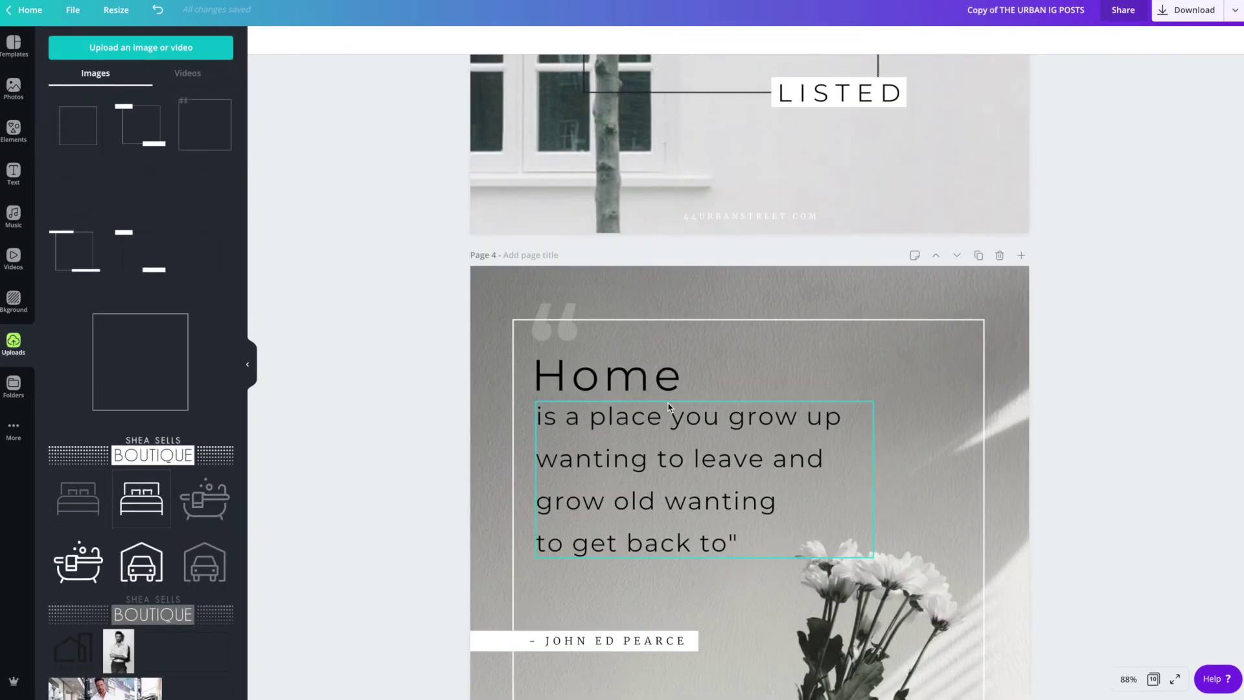
pyautogui.scroll(-2, 629, 218)
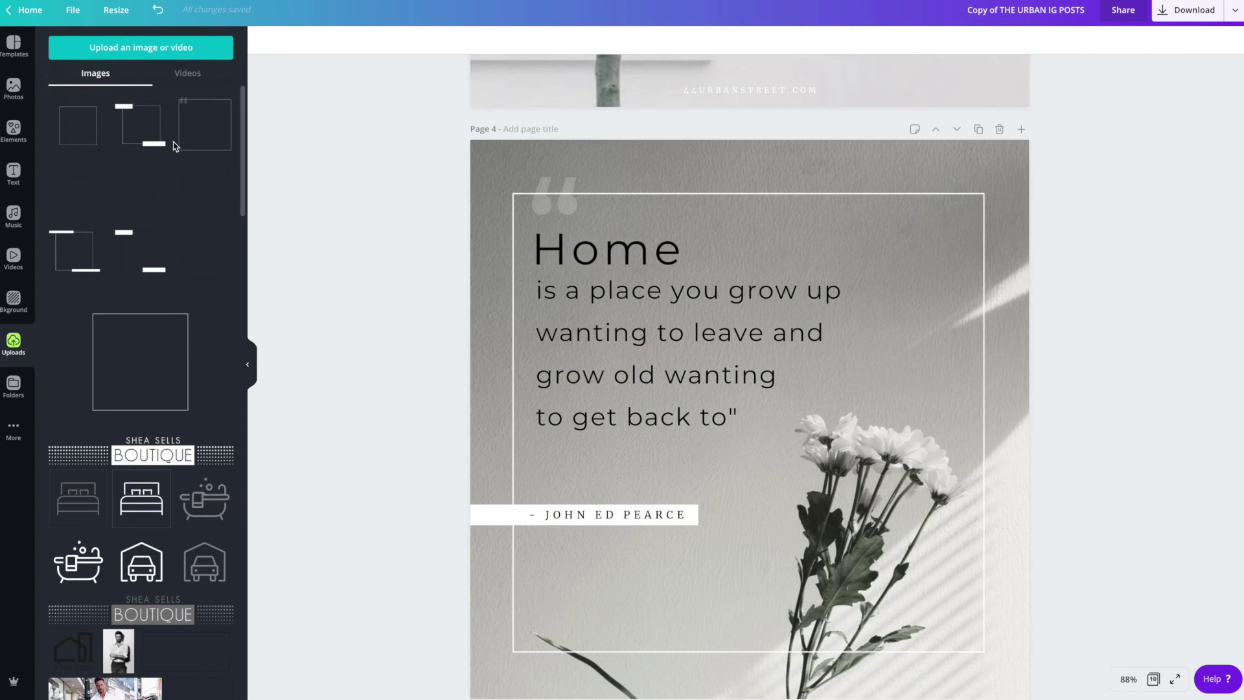
pyautogui.click(202, 129)
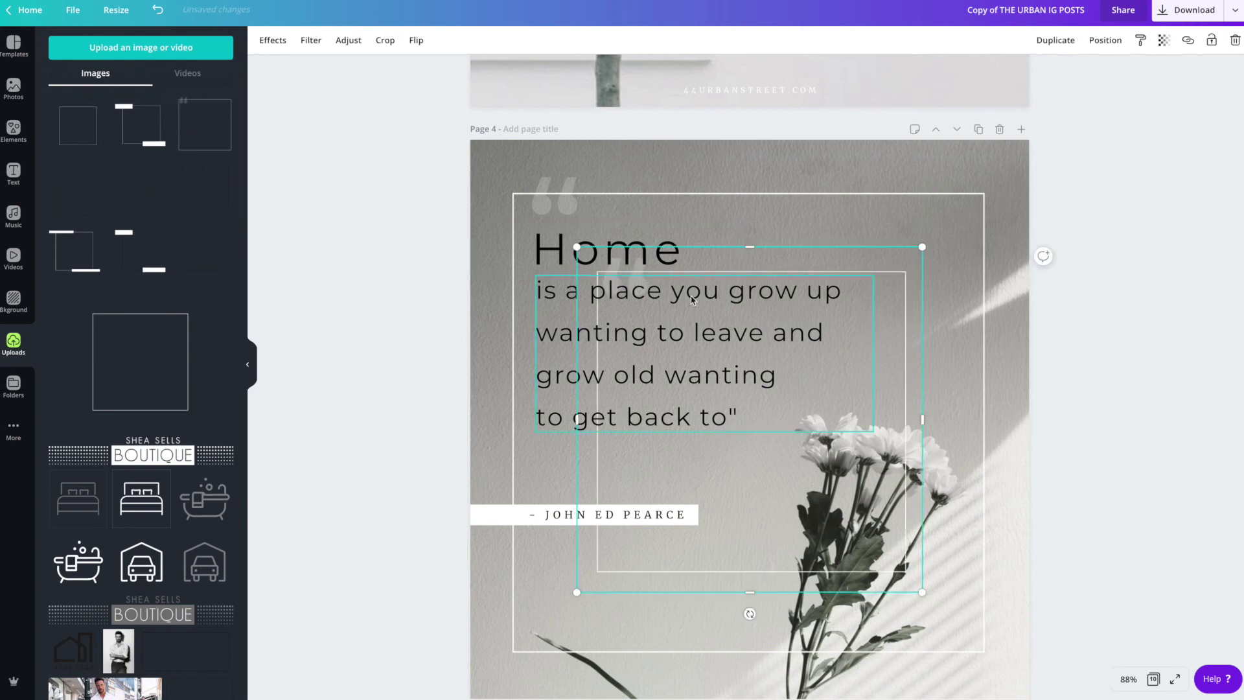
pyautogui.moveTo(758, 250); pyautogui.dragTo(745, 156)
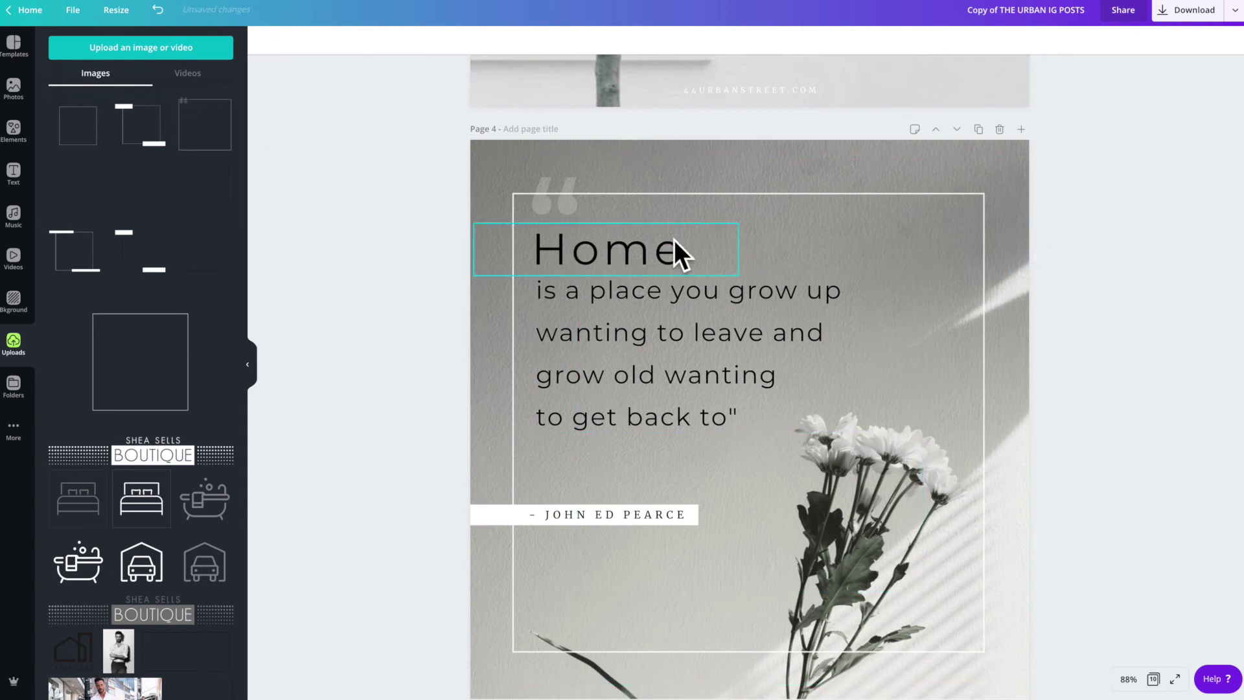
pyautogui.click(352, 244)
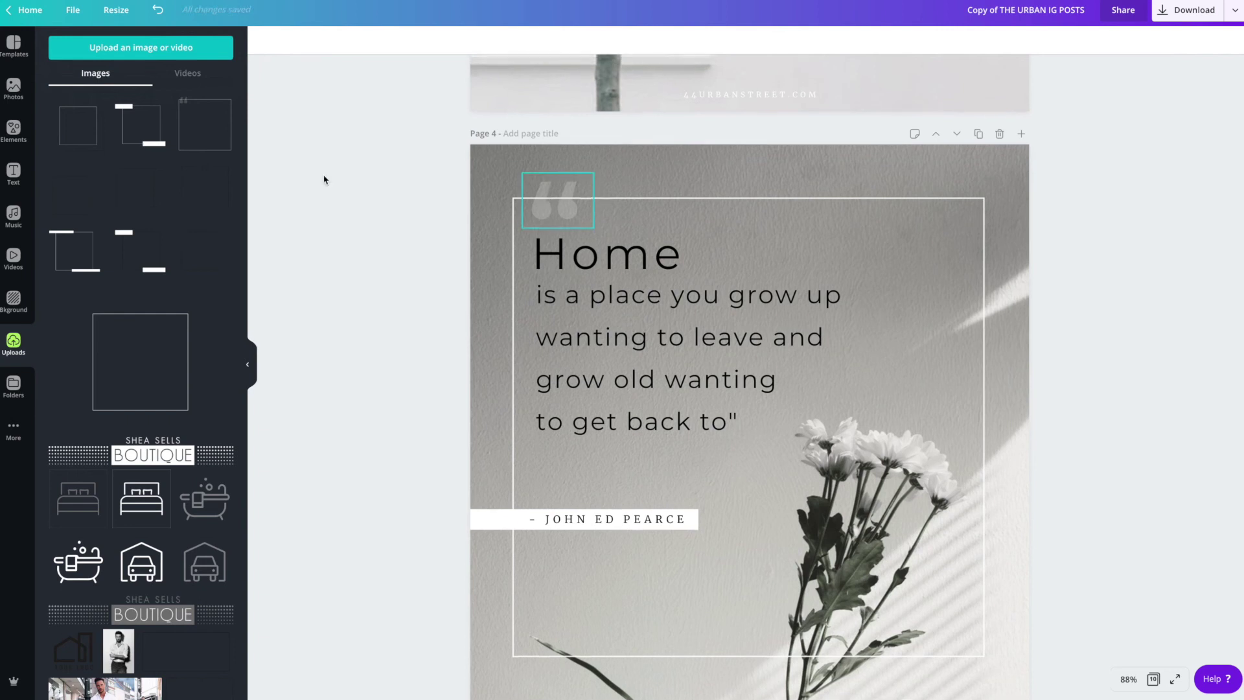
# Step: Scroll through pages 4 to 10 and back up to the Home quote page 4
pyautogui.scroll(-5, 691, 343)
pyautogui.scroll(-20, 691, 343)
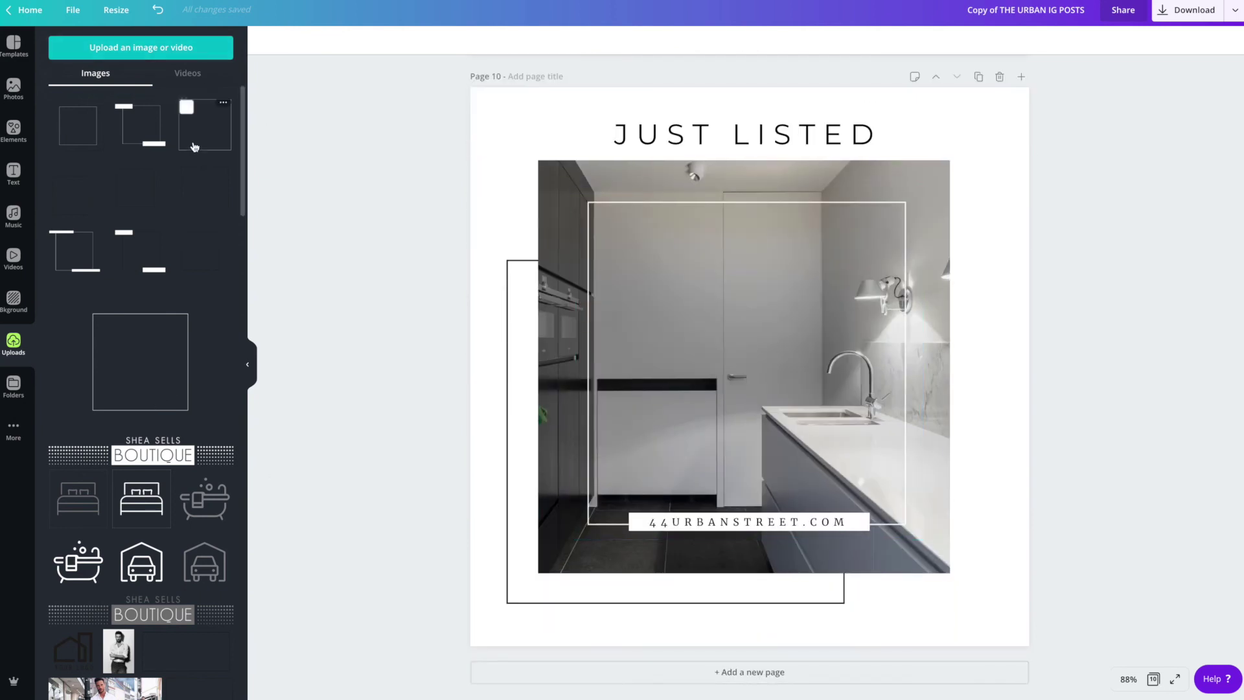
pyautogui.scroll(15, 433, 280)
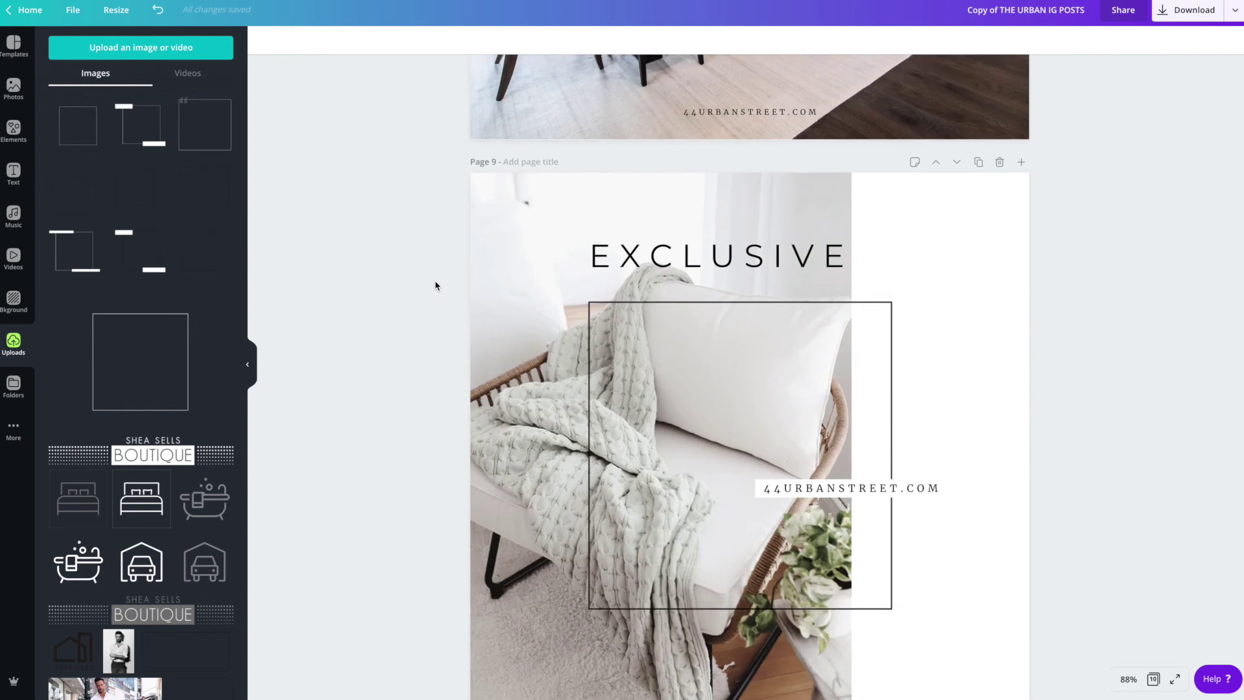
pyautogui.scroll(20, 435, 285)
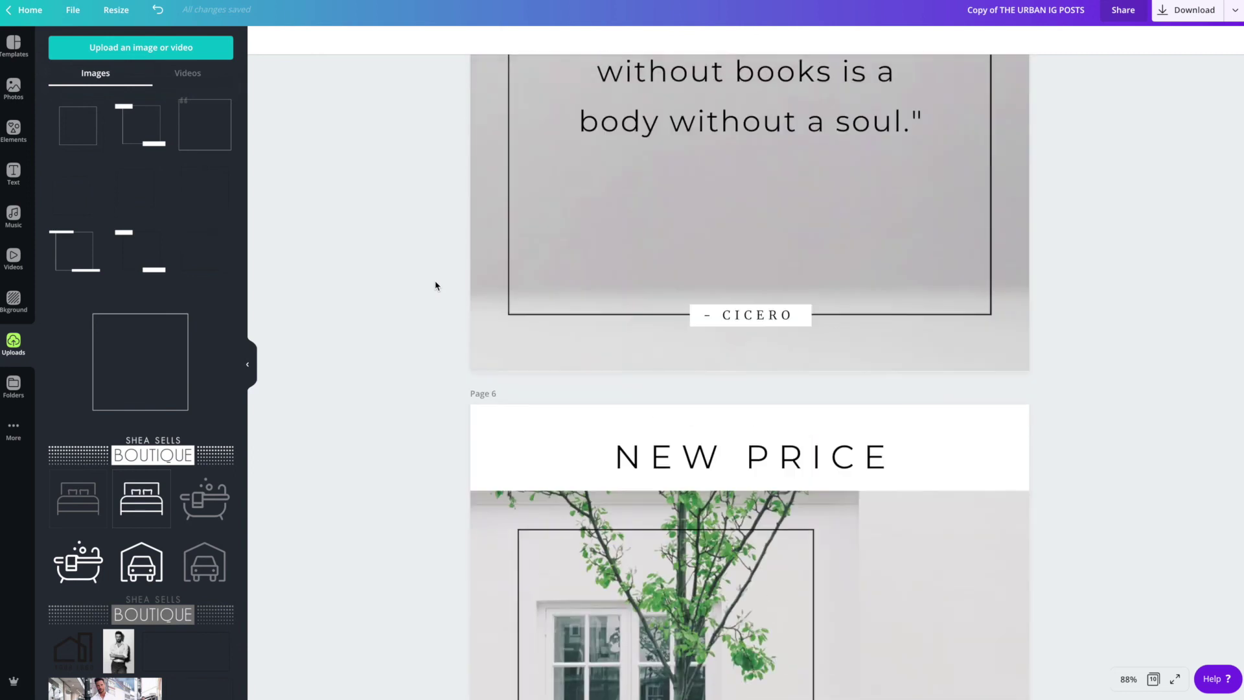
pyautogui.scroll(10, 435, 285)
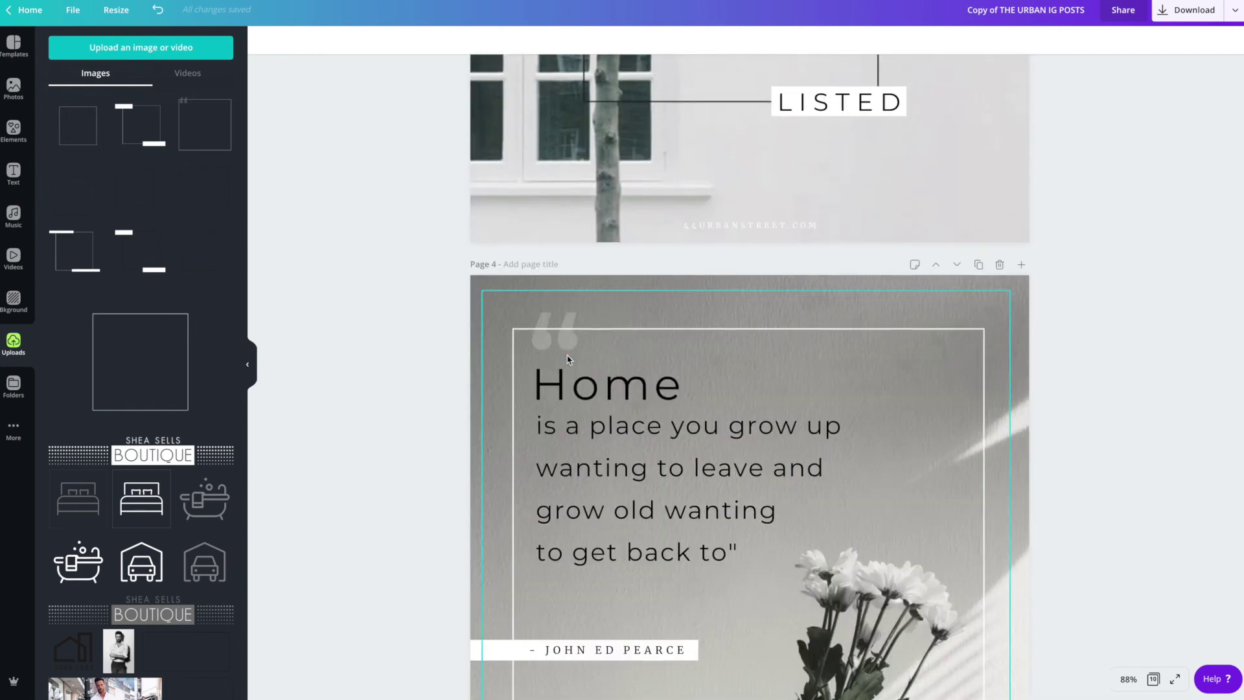
pyautogui.click(554, 345)
pyautogui.moveTo(554, 345); pyautogui.dragTo(751, 329)
pyautogui.moveTo(609, 331); pyautogui.dragTo(573, 328)
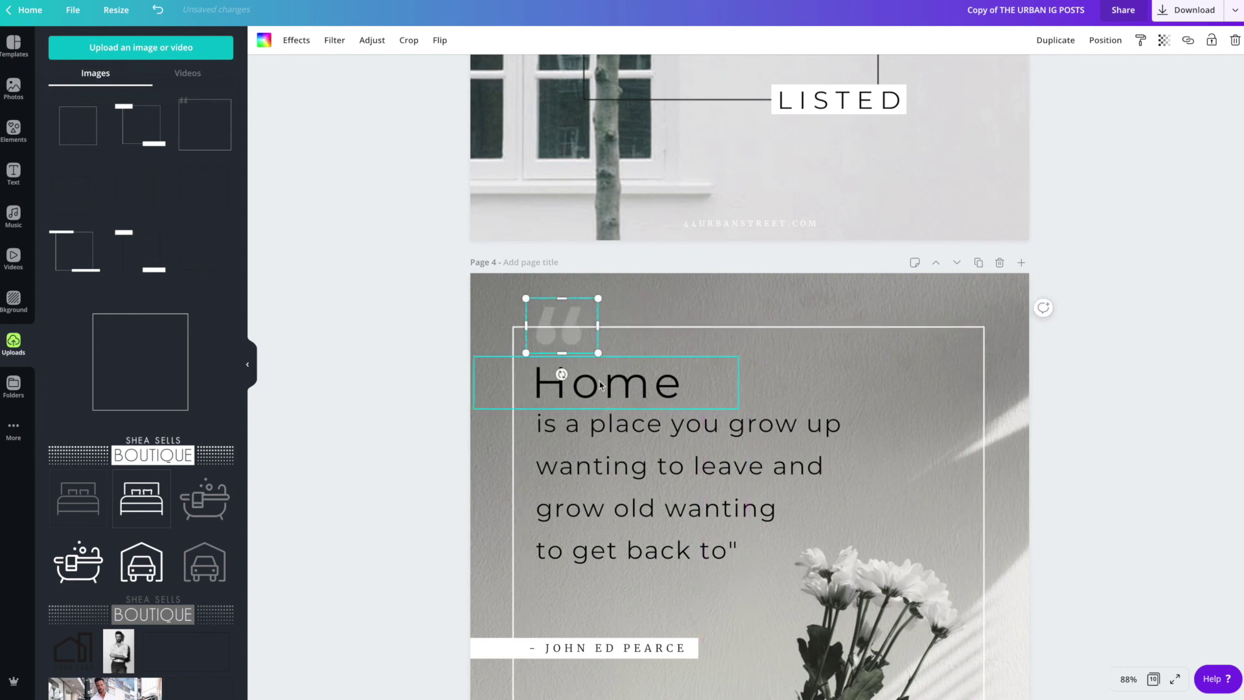
pyautogui.click(602, 428)
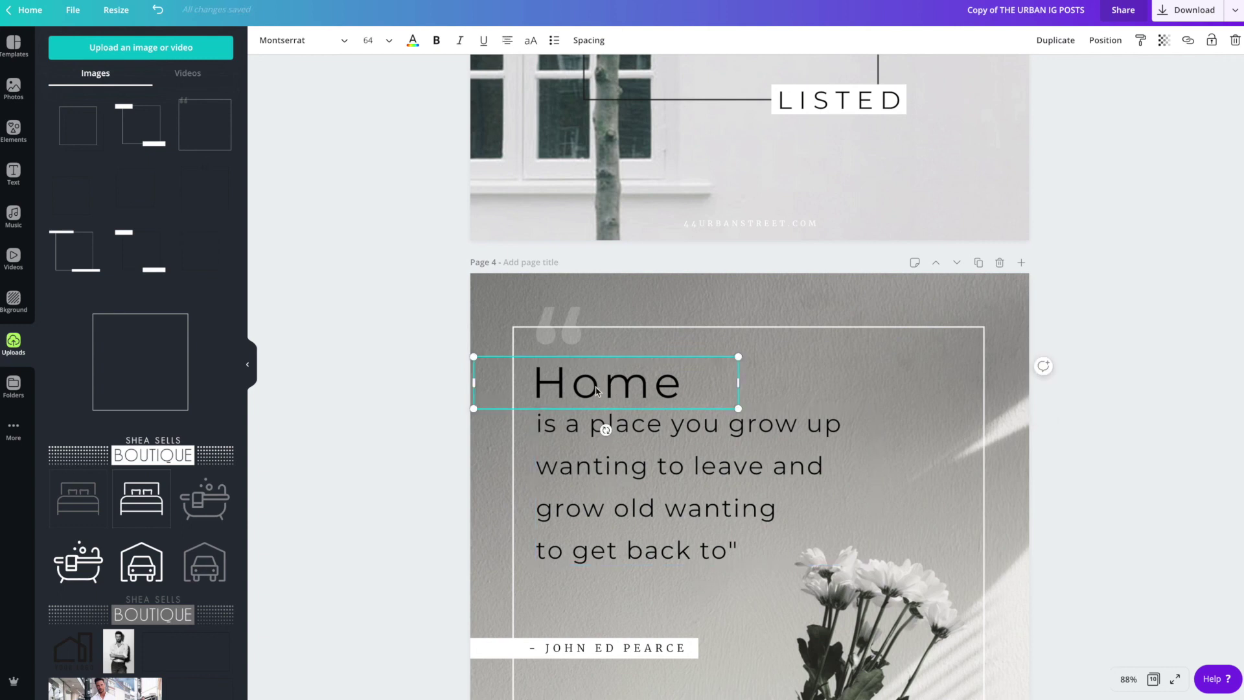
pyautogui.moveTo(598, 389); pyautogui.dragTo(596, 390)
pyautogui.click(597, 497)
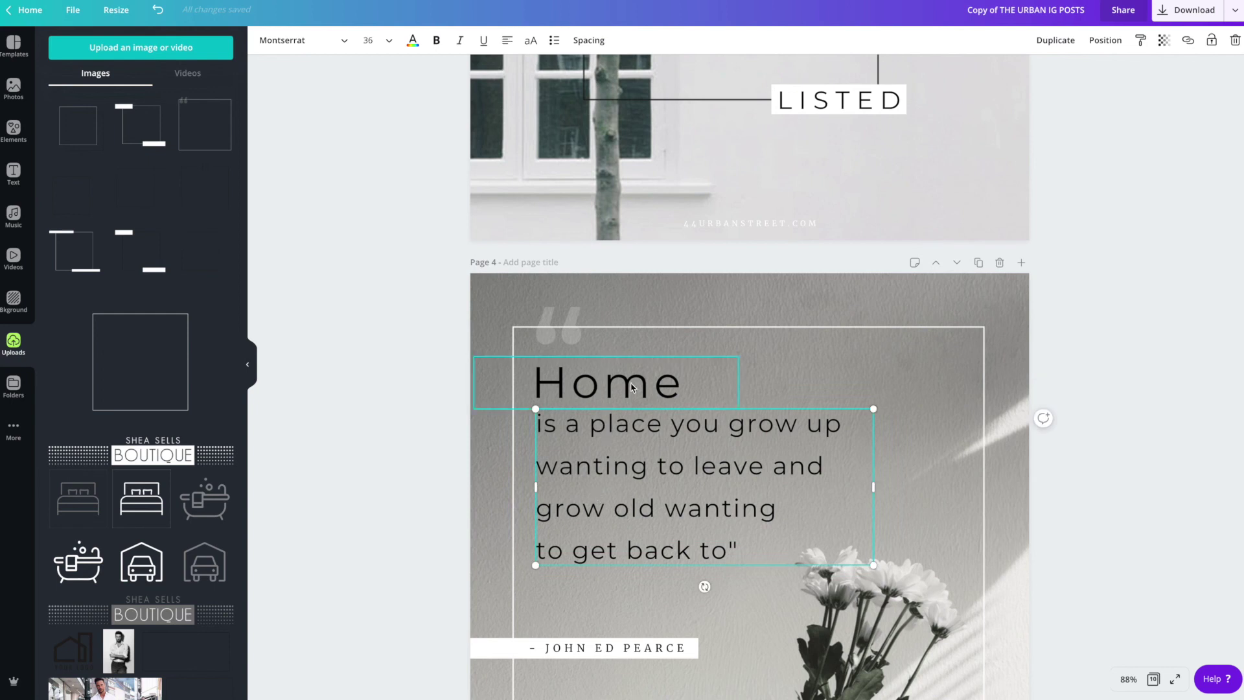
pyautogui.click(647, 486)
pyautogui.click(627, 391)
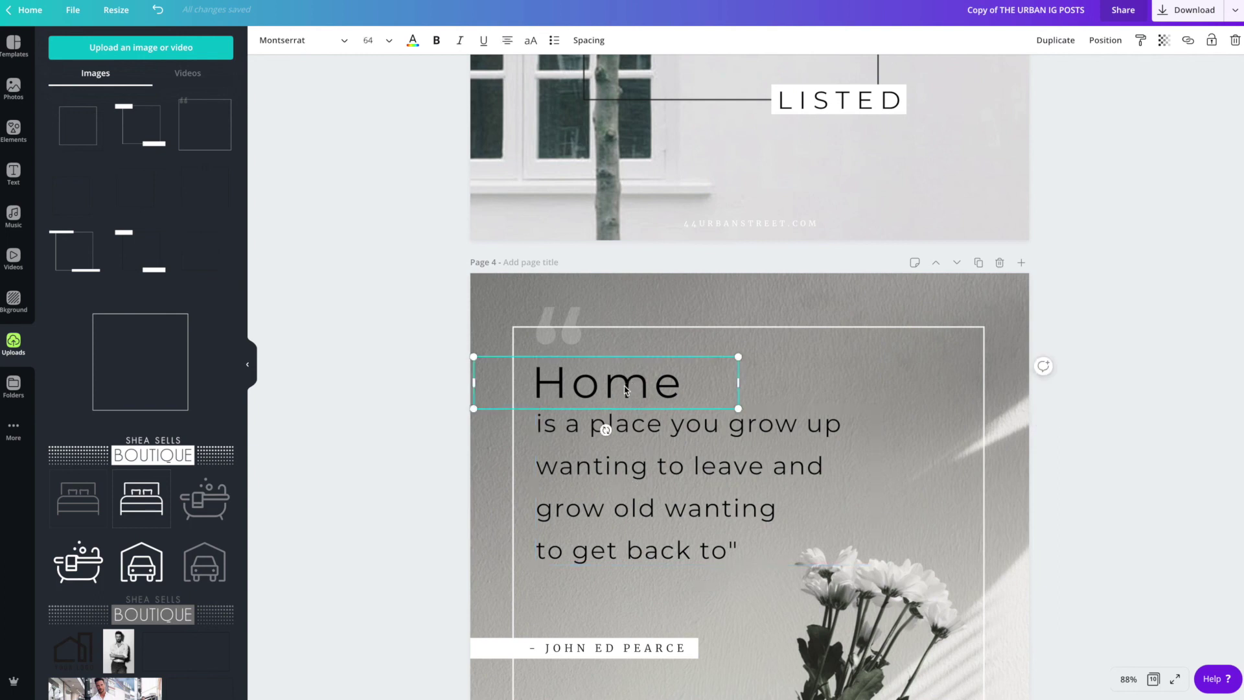
pyautogui.click(634, 477)
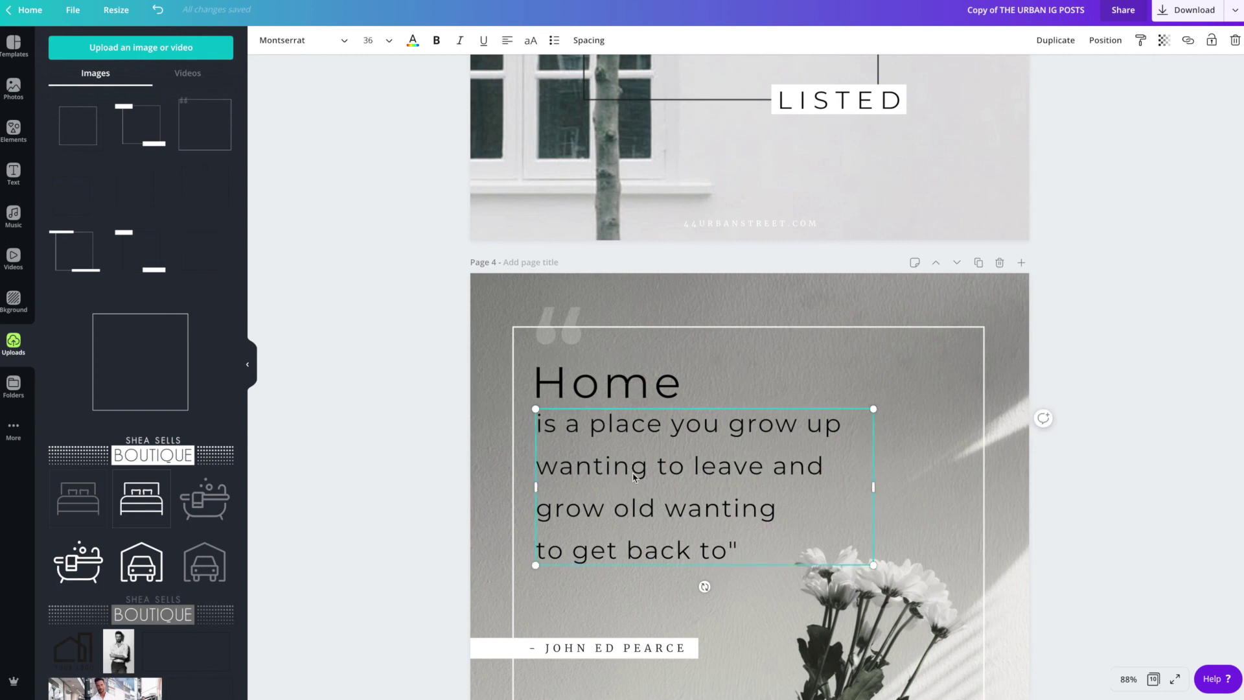
pyautogui.scroll(-20, 634, 477)
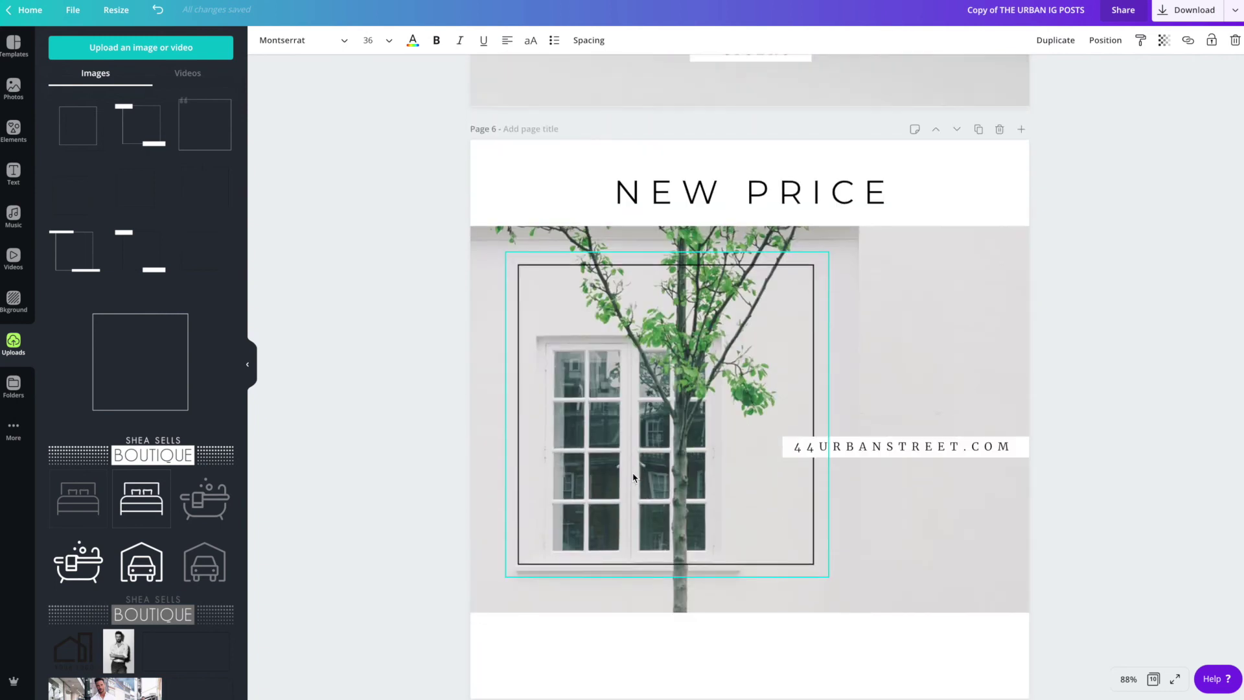
# Step: Review the pages and open the Download panel, set to PNG at 1080 × 1080 px for all 10 pages
pyautogui.scroll(-14, 634, 478)
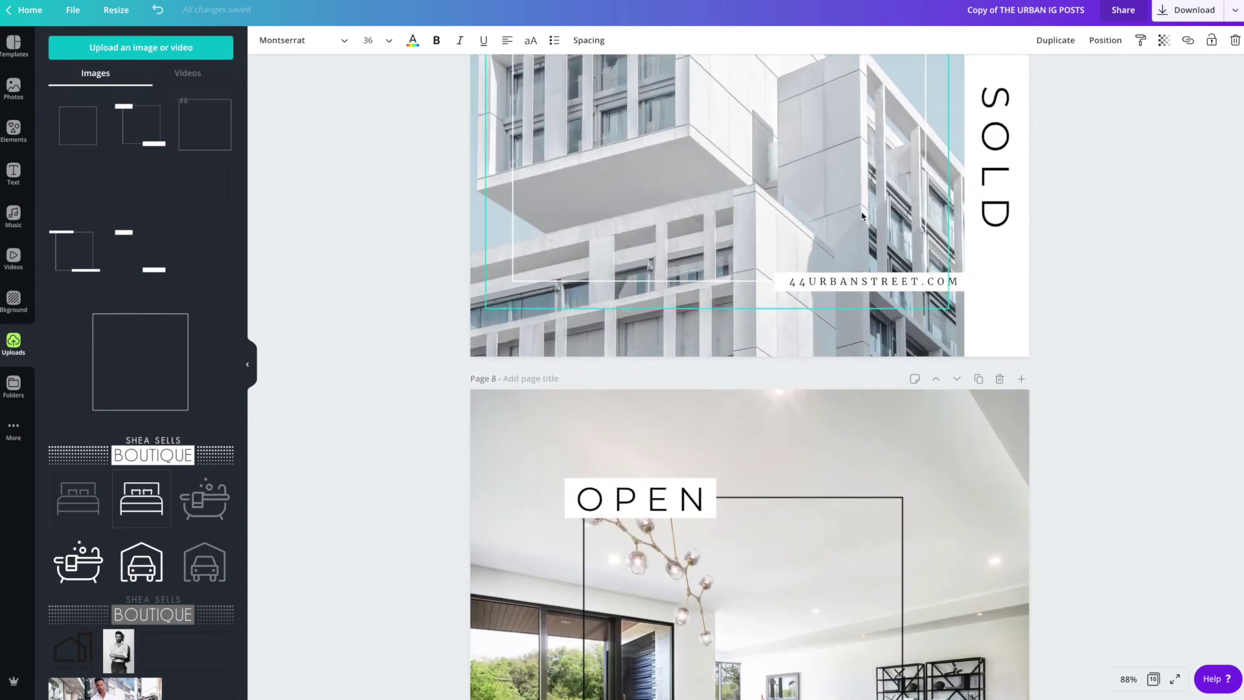
pyautogui.scroll(-20, 862, 216)
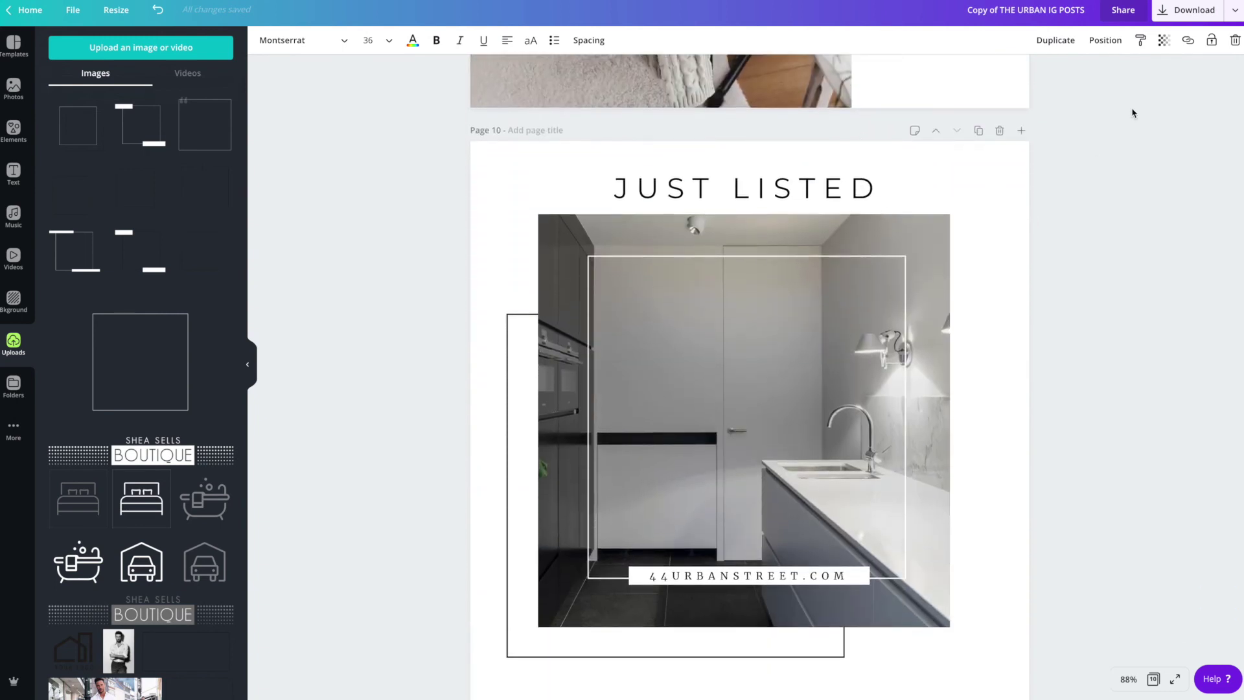
pyautogui.scroll(20, 1133, 113)
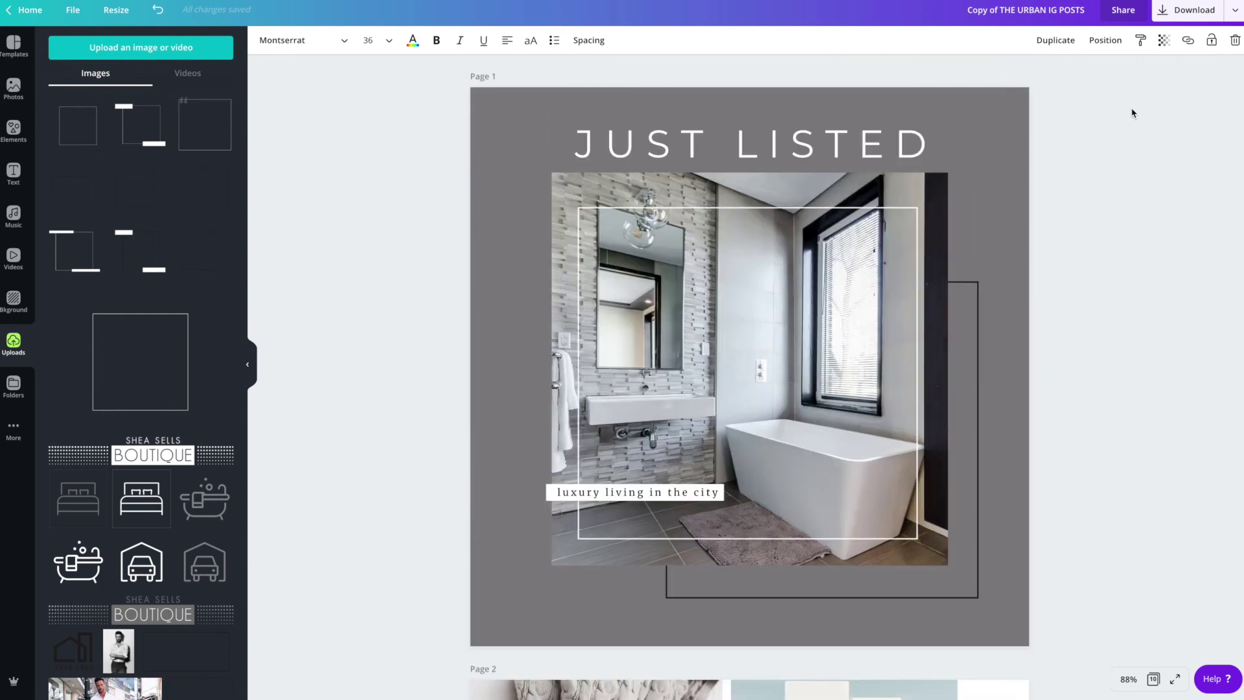
pyautogui.click(1169, 12)
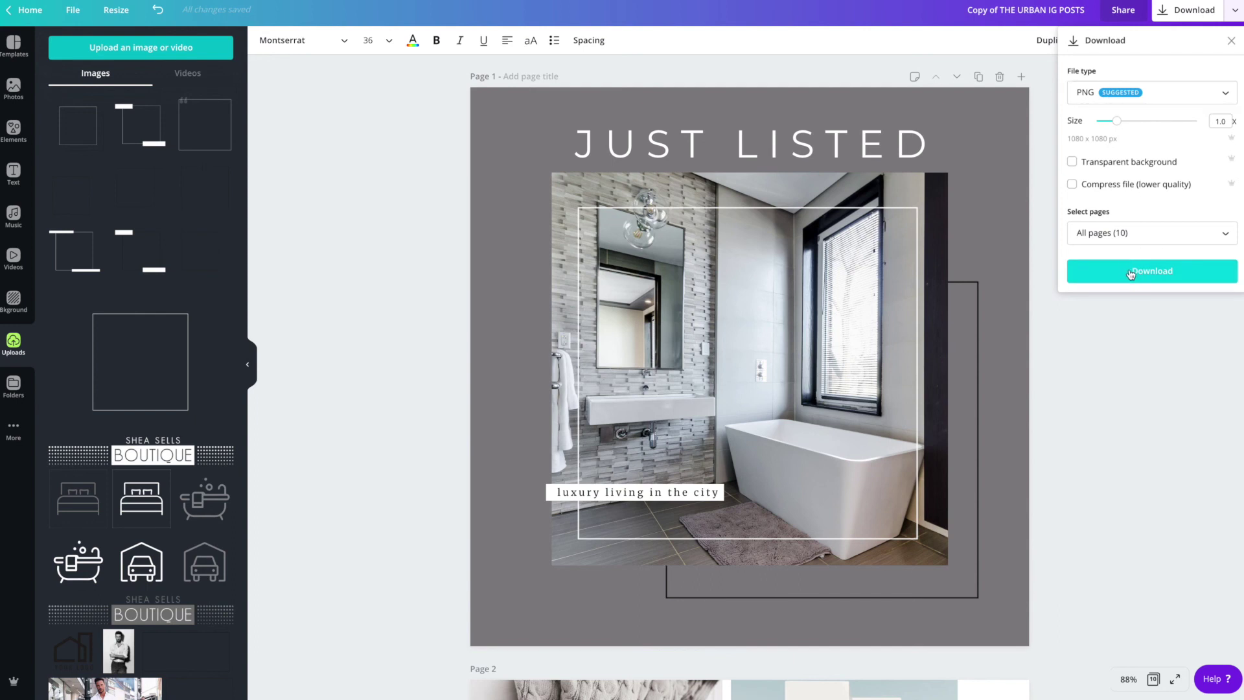
# Step: Download all 10 pages as PNG
pyautogui.click(1131, 273)
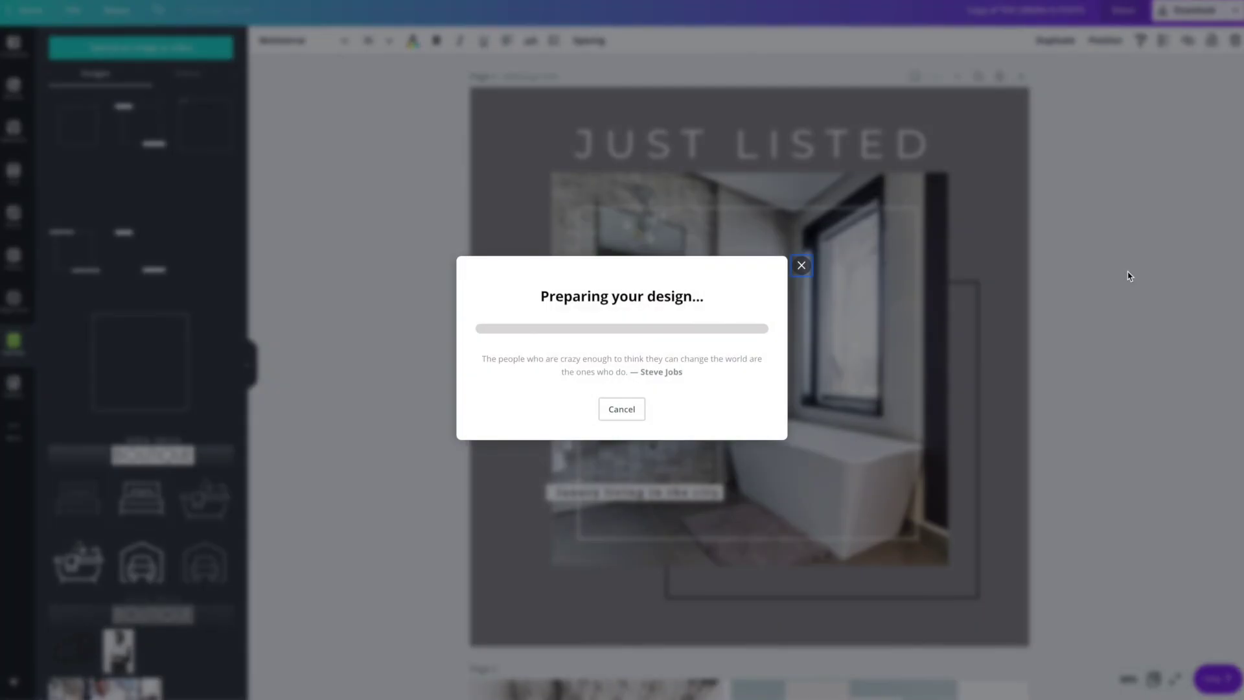